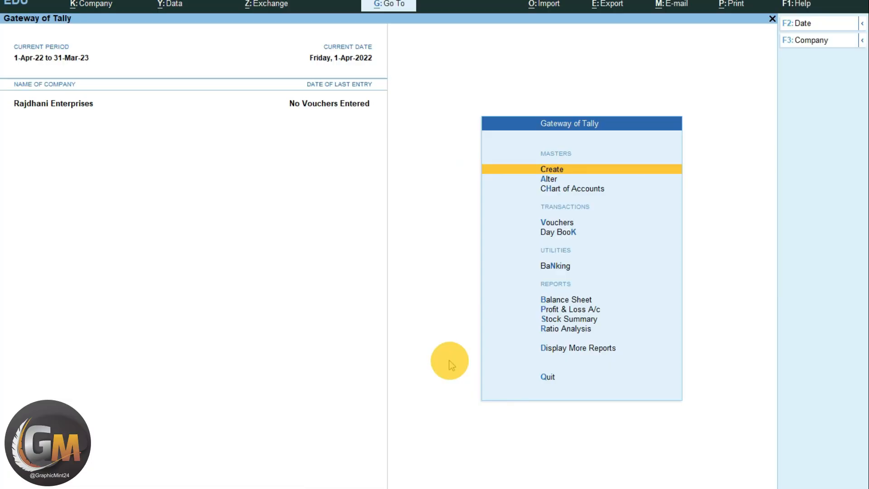
- Enable the discount column in invoices in the company features of Rajdhani Enterprises
{"action": "key", "text": "F11"}
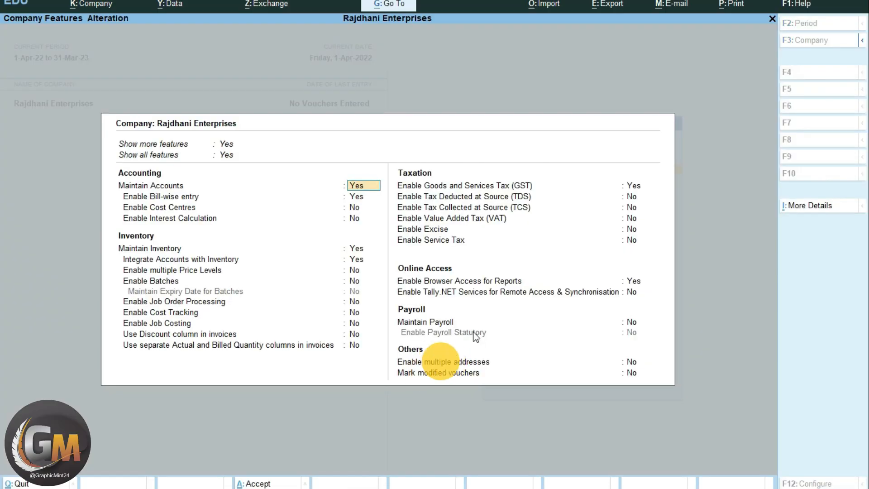
{"action": "left_click", "coordinate": [355, 334]}
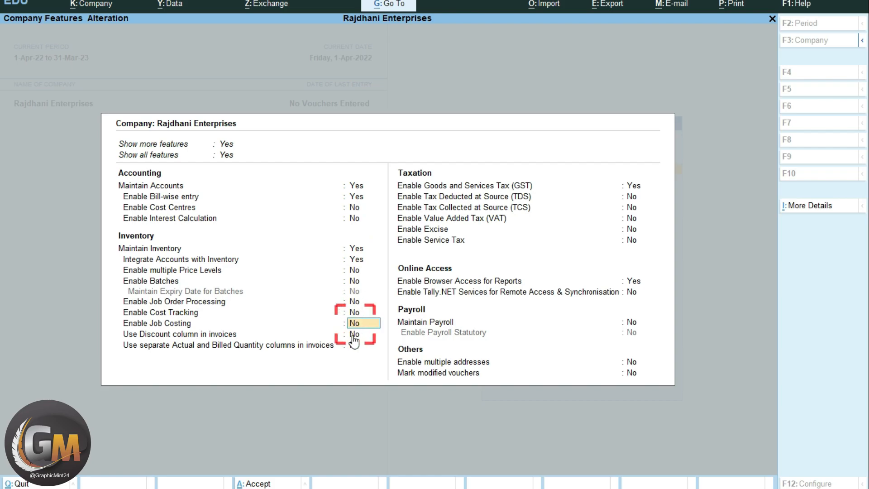
{"action": "key", "text": "y"}
{"action": "key", "text": "Return"}
- Enter the company's GSTIN in its GST details, keeping the other settings, and save the company features
{"action": "key", "text": "Return"}
{"action": "key", "text": "Return"}
{"action": "key", "text": "Return"}
{"action": "key", "text": "Return"}
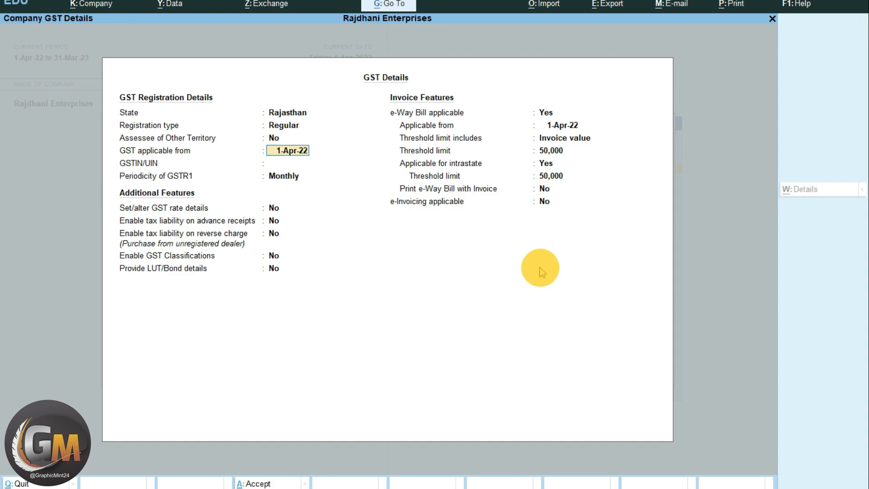
{"action": "key", "text": "Return"}
{"action": "key", "text": "Return"}
{"action": "key", "text": "Return"}
{"action": "key", "text": "ctrl+a"}
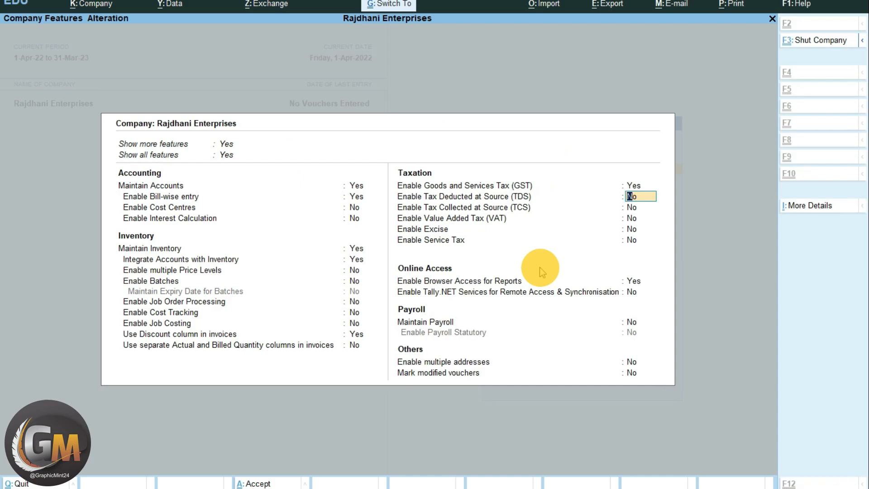
{"action": "key", "text": "ctrl+a"}
- Start a purchase voucher dated 1-Apr-22 with supplier invoice number 56464
{"action": "key", "text": "Down"}
{"action": "key", "text": "Down"}
{"action": "key", "text": "Down"}
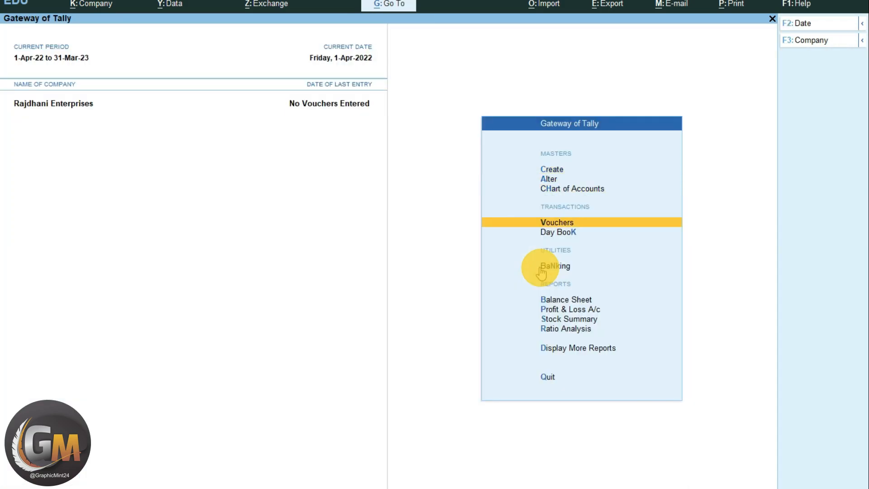
{"action": "key", "text": "Return"}
{"action": "key", "text": "F9"}
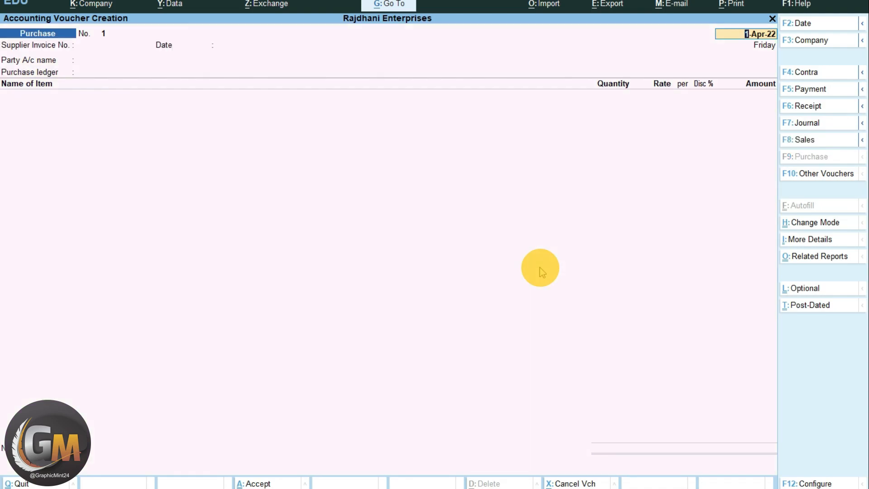
{"action": "key", "text": "Return"}
{"action": "type", "text": "56464"}
{"action": "key", "text": "Return"}
{"action": "key", "text": "Return"}
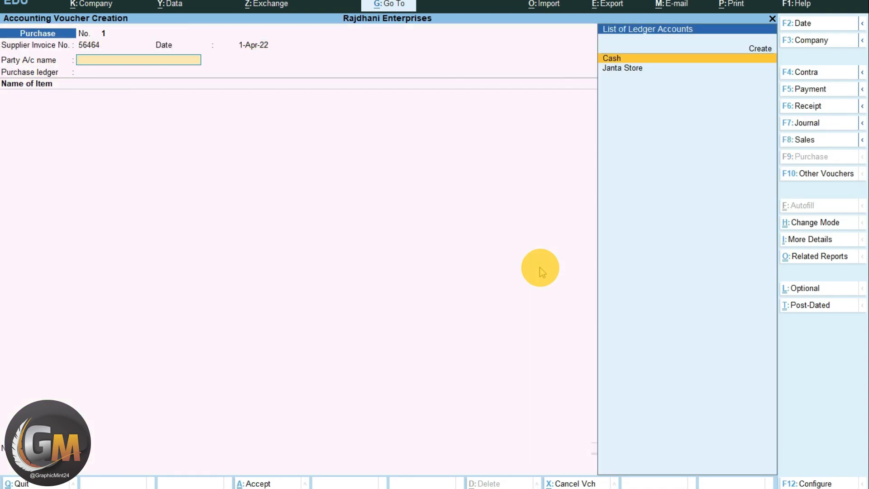
- Create a party ledger named Party under Sundry Creditors from the voucher, keeping its default mailing and registration details
{"action": "key", "text": "Up"}
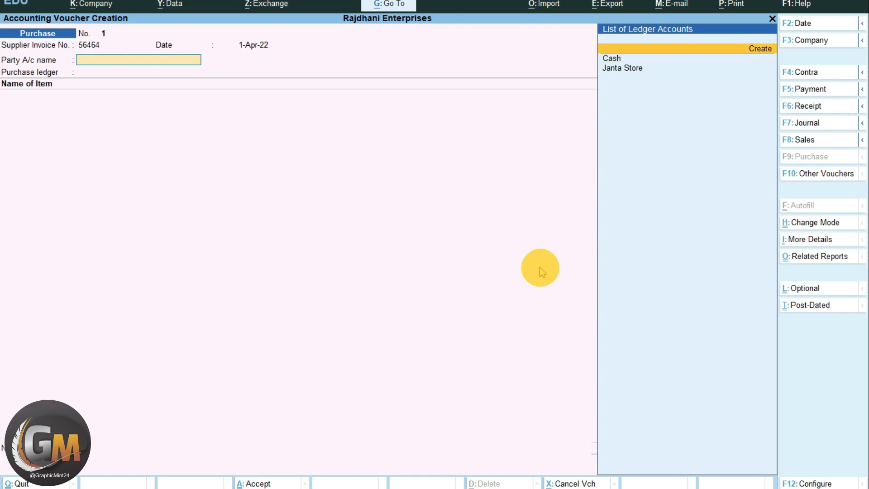
{"action": "key", "text": "Return"}
{"action": "type", "text": "Part"}
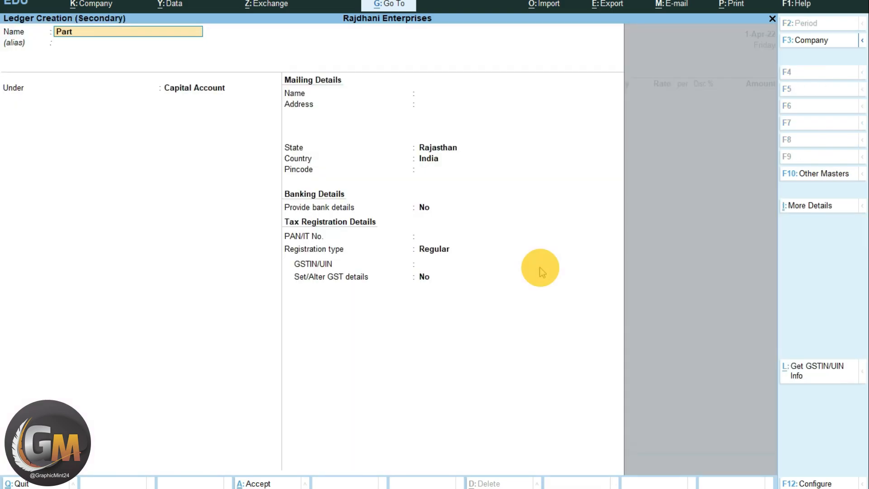
{"action": "type", "text": "y"}
{"action": "key", "text": "Return"}
{"action": "type", "text": "Sund"}
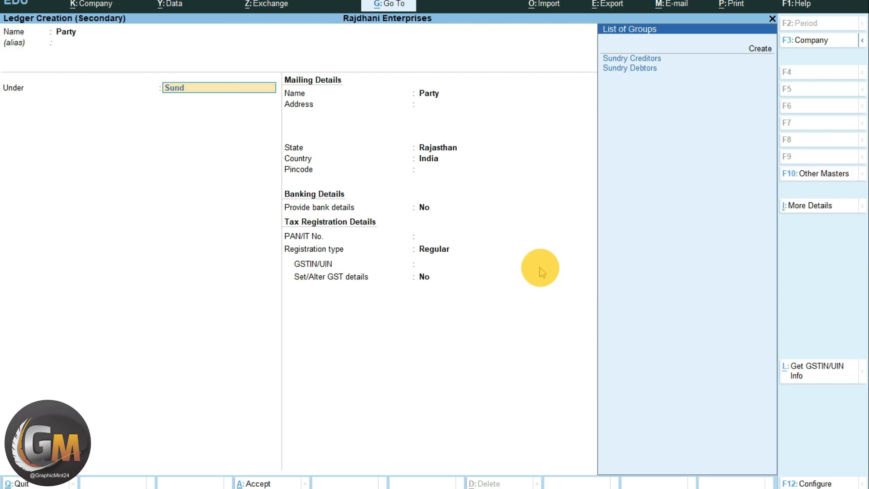
{"action": "key", "text": "Return"}
{"action": "key", "text": "Return"}
{"action": "key", "text": "Return"}
{"action": "key", "text": "Return"}
{"action": "key", "text": "Return"}
{"action": "key", "text": "Return"}
{"action": "key", "text": "Return"}
- Save the Party ledger without a GSTIN and use Purchase as the voucher's purchase ledger
{"action": "type", "text": "08"}
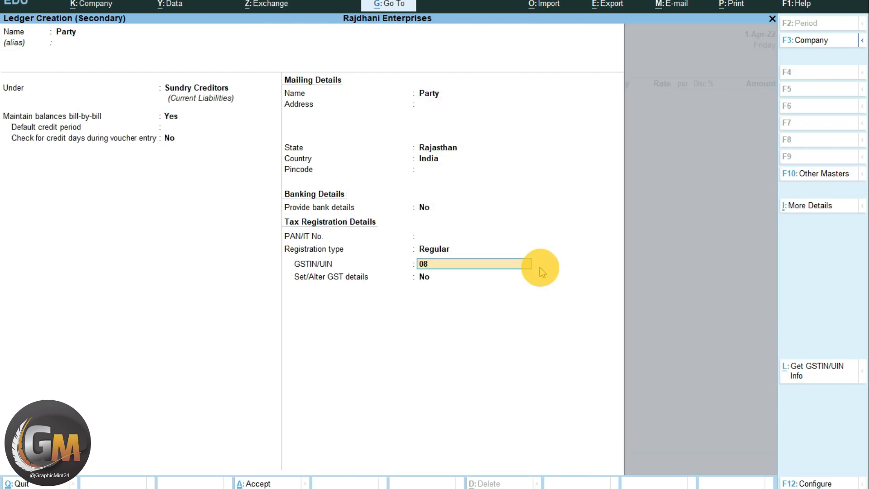
{"action": "key", "text": "Return"}
{"action": "key", "text": "Return"}
{"action": "key", "text": "Return"}
{"action": "key", "text": "BackSpace"}
{"action": "key", "text": "ctrl+Return"}
{"action": "key", "text": "ctrl+a"}
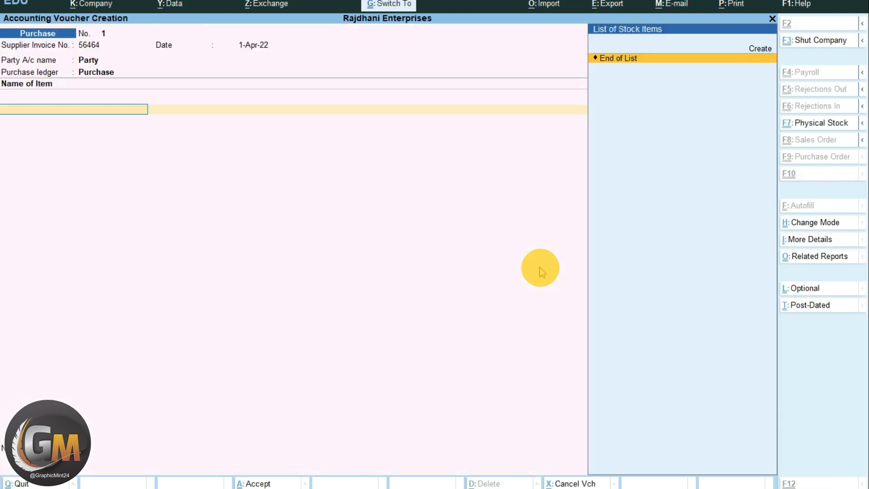
- Start a new stock item and configure item creation without alternative units but with standard buying and selling rates
{"action": "key", "text": "alt+c"}
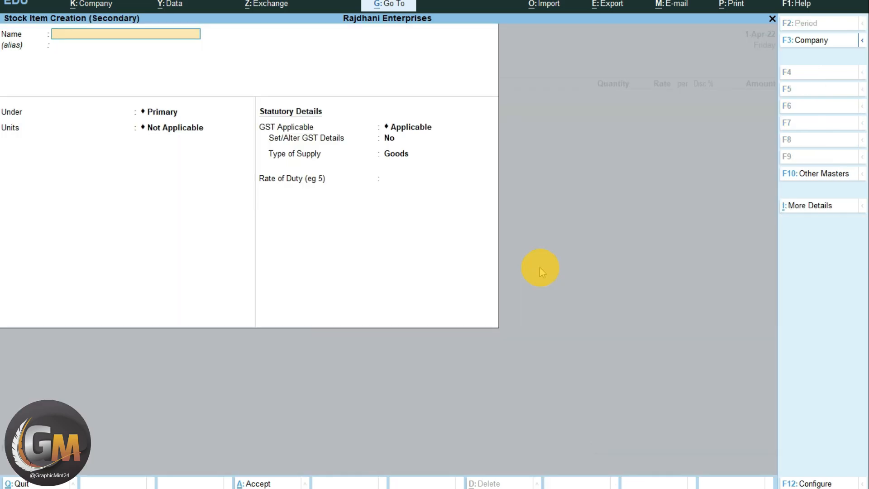
{"action": "key", "text": "F12"}
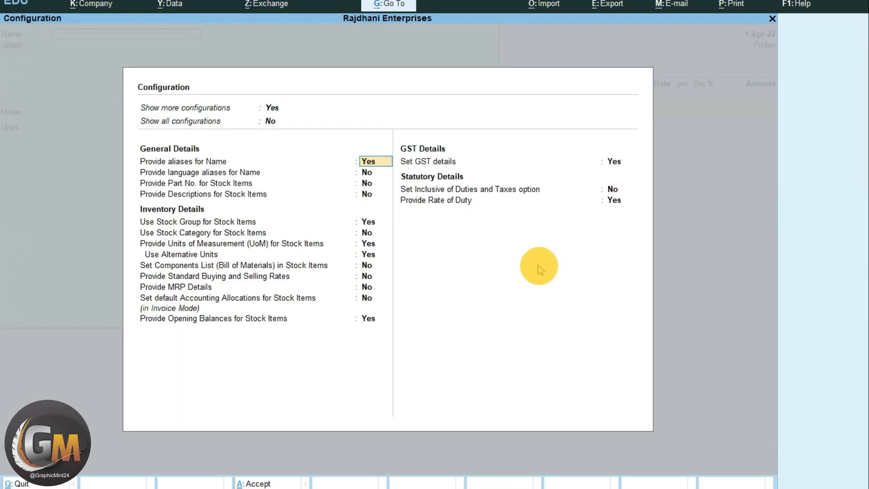
{"action": "left_click", "coordinate": [368, 255]}
{"action": "key", "text": "n"}
{"action": "key", "text": "Return"}
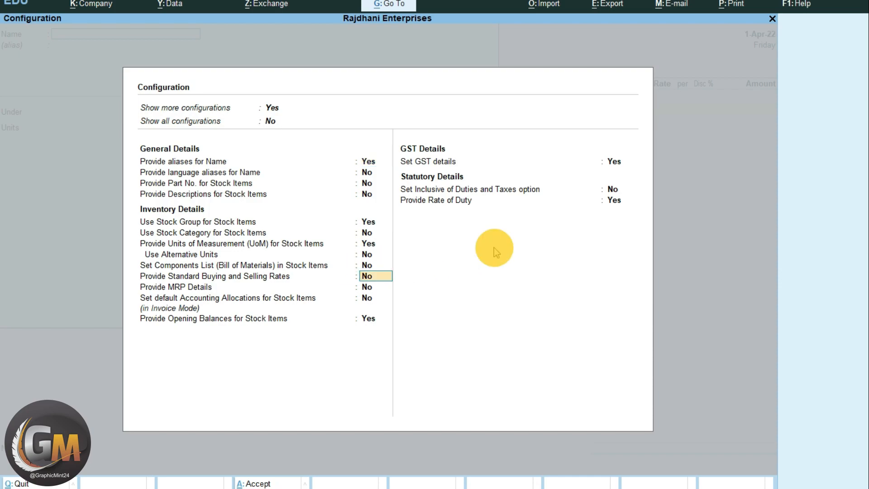
{"action": "key", "text": "y"}
{"action": "key", "text": "Return"}
{"action": "key", "text": "Up"}
{"action": "key", "text": "Return"}
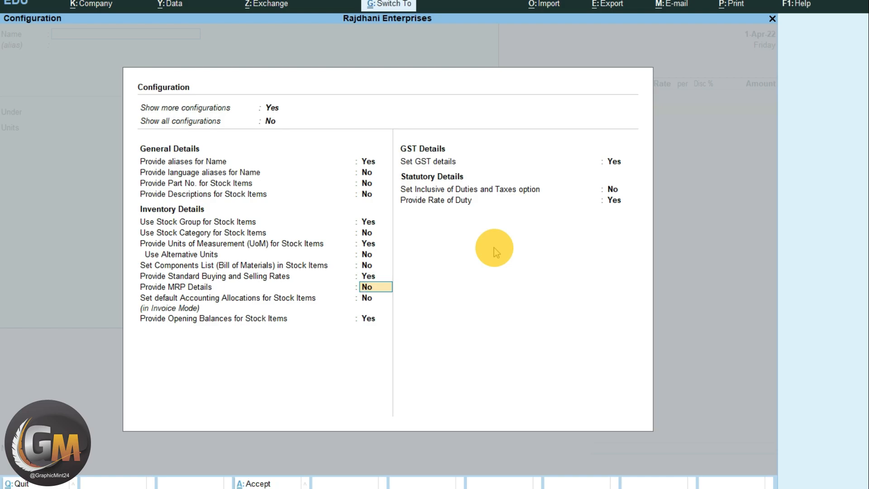
{"action": "key", "text": "ctrl+a"}
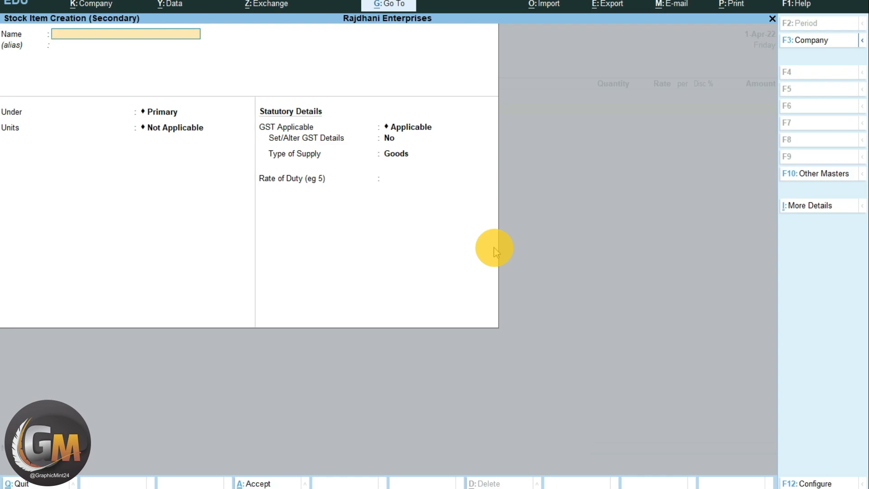
- Name the new stock item Sugar 5kgs and keep it under Primary
{"action": "type", "text": "Sugar 5kgs"}
{"action": "key", "text": "Return"}
- Create a simple unit Pac with quantity code PAC-PACKS and 0 decimal places for Sugar 5kgs
{"action": "key", "text": "Return"}
{"action": "key", "text": "Up"}
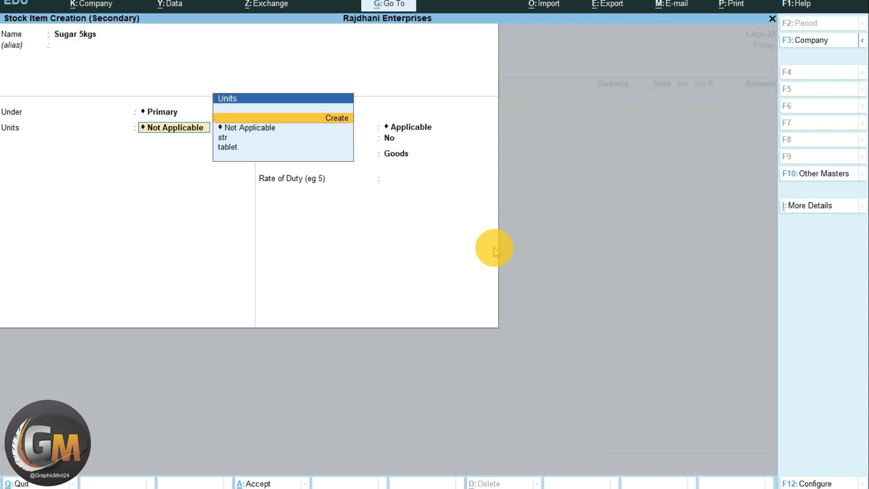
{"action": "key", "text": "Return"}
{"action": "type", "text": "pa"}
{"action": "key", "text": "BackSpace"}
{"action": "key", "text": "BackSpace"}
{"action": "type", "text": "Pa"}
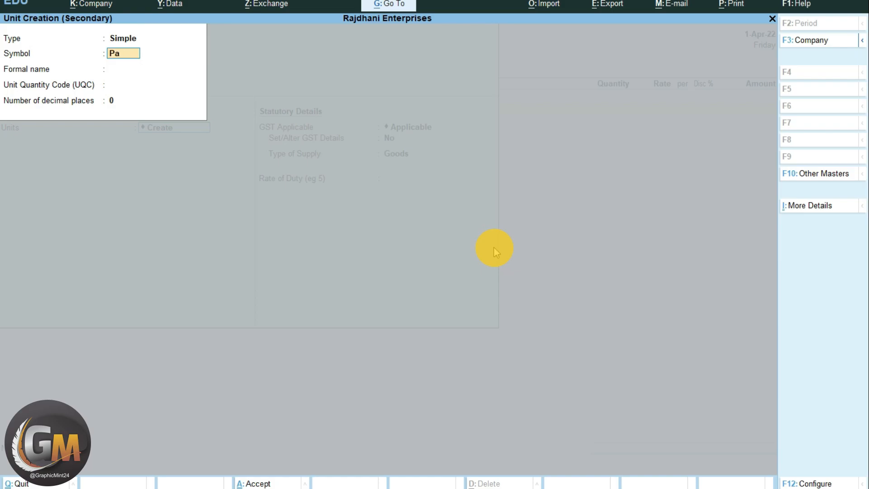
{"action": "type", "text": "c"}
{"action": "key", "text": "Return"}
{"action": "key", "text": "Return"}
{"action": "type", "text": "pa"}
{"action": "key", "text": "Return"}
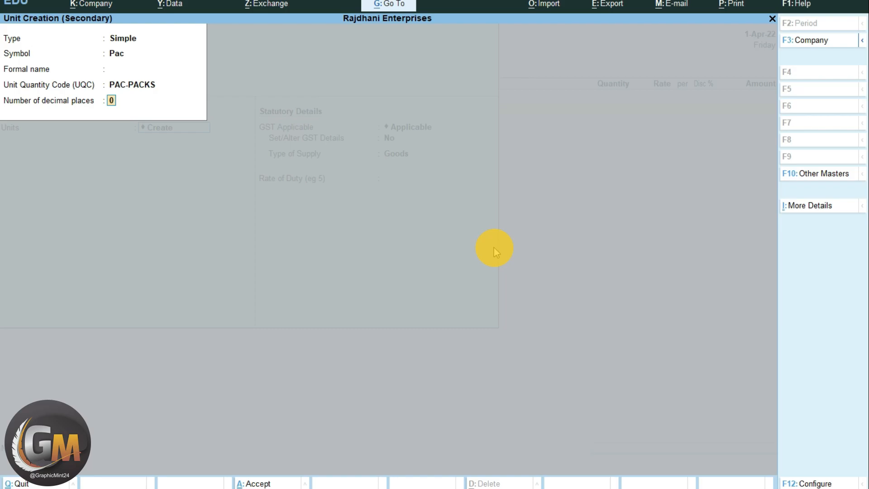
{"action": "key", "text": "Return"}
- Enable standard rates for Sugar 5kgs and set its standard cost to 165 per Pac from 1-Apr-22
{"action": "key", "text": "Return"}
{"action": "type", "text": "y"}
{"action": "key", "text": "Return"}
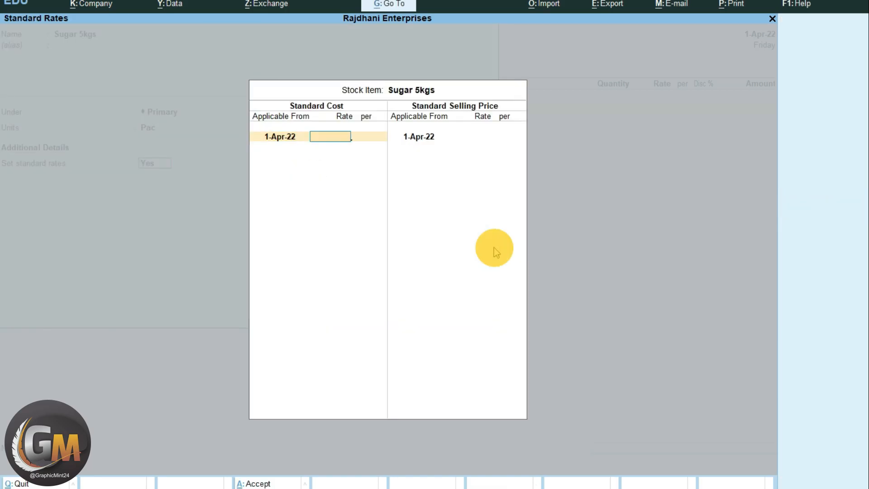
{"action": "type", "text": "165"}
{"action": "key", "text": "Return"}
- Set the standard selling price of Sugar 5kgs to 135 per Pac from 1-Apr-22
{"action": "key", "text": "Return"}
{"action": "key", "text": "Return"}
{"action": "key", "text": "Return"}
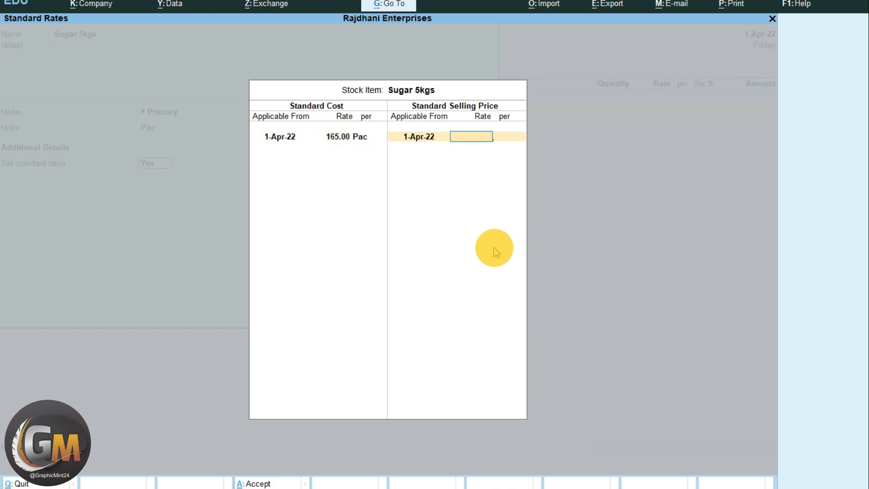
{"action": "type", "text": "135"}
{"action": "key", "text": "Return"}
{"action": "key", "text": "Return"}
{"action": "key", "text": "Return"}
- Enable GST details for Sugar 5kgs with HSN/SAC 56464 and taxability Taxable
{"action": "key", "text": "Return"}
{"action": "type", "text": "y"}
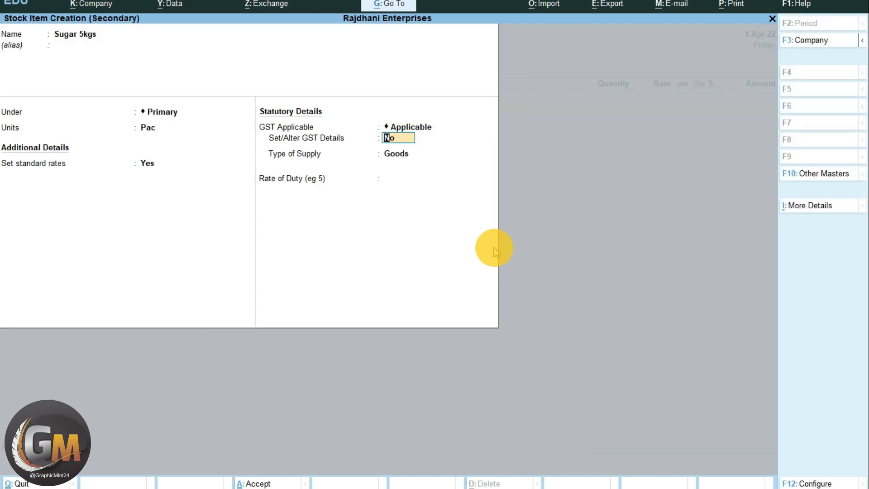
{"action": "key", "text": "Return"}
{"action": "key", "text": "Return"}
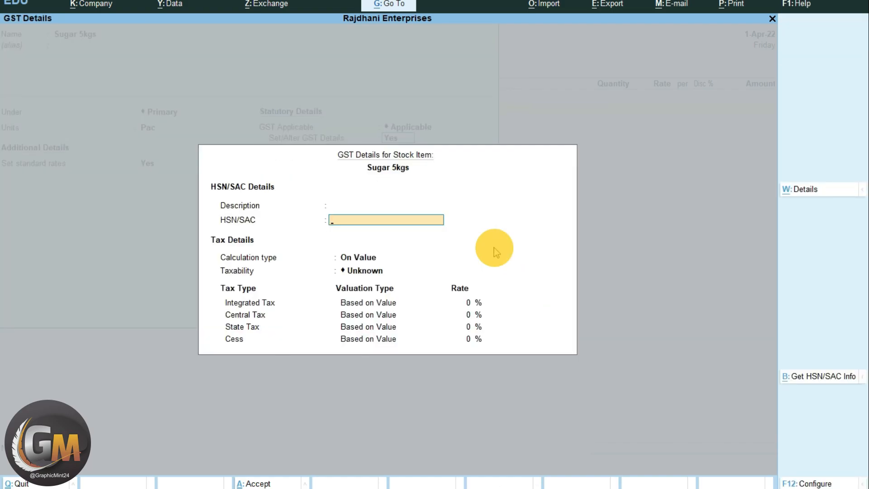
{"action": "type", "text": "56464"}
{"action": "key", "text": "Return"}
{"action": "key", "text": "Return"}
{"action": "key", "text": "Down"}
{"action": "key", "text": "Down"}
{"action": "key", "text": "Down"}
{"action": "key", "text": "Return"}
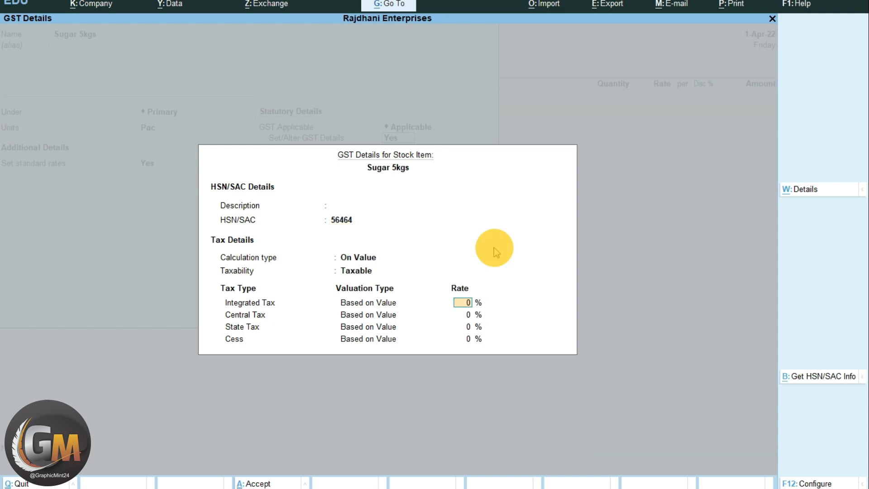
- Set the integrated tax rate of Sugar 5kgs to 5%
{"action": "type", "text": "5"}
{"action": "key", "text": "Return"}
{"action": "key", "text": "Return"}
{"action": "key", "text": "Return"}
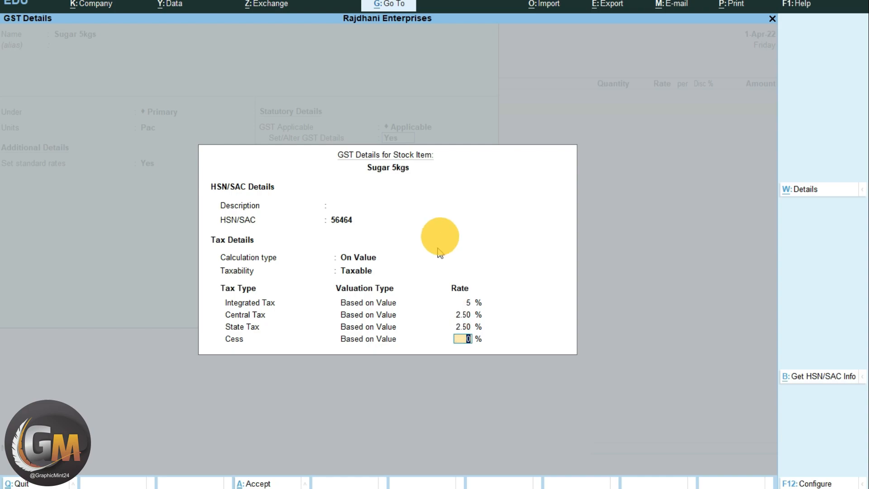
- Turn off valuation type selection in the GST details configuration
{"action": "key", "text": "F12"}
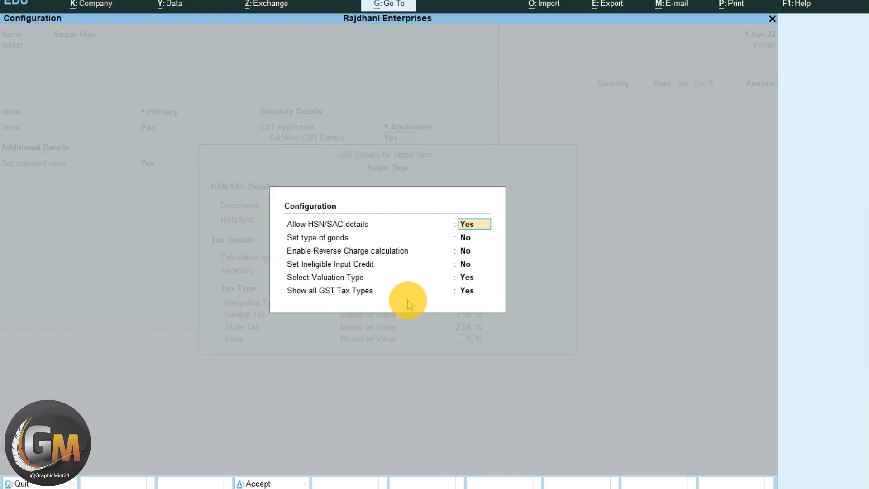
{"action": "key", "text": "Down"}
{"action": "key", "text": "Down"}
{"action": "key", "text": "Down"}
{"action": "key", "text": "Down"}
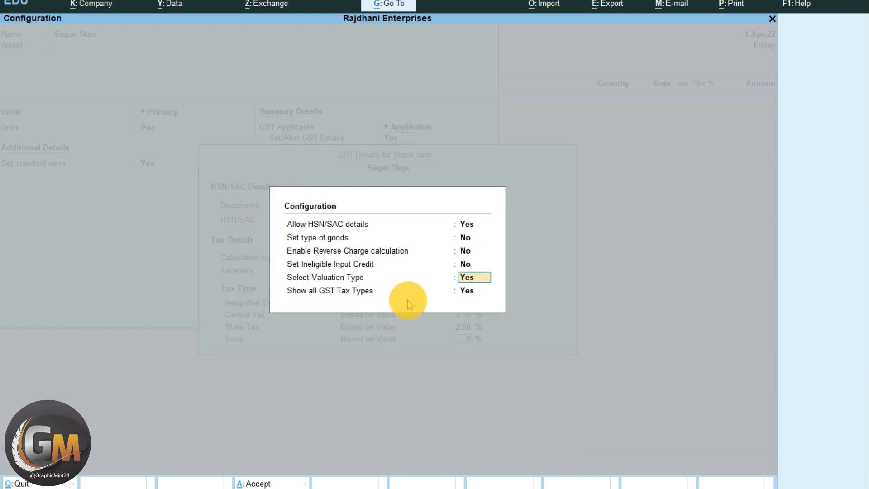
{"action": "key", "text": "n"}
{"action": "key", "text": "Return"}
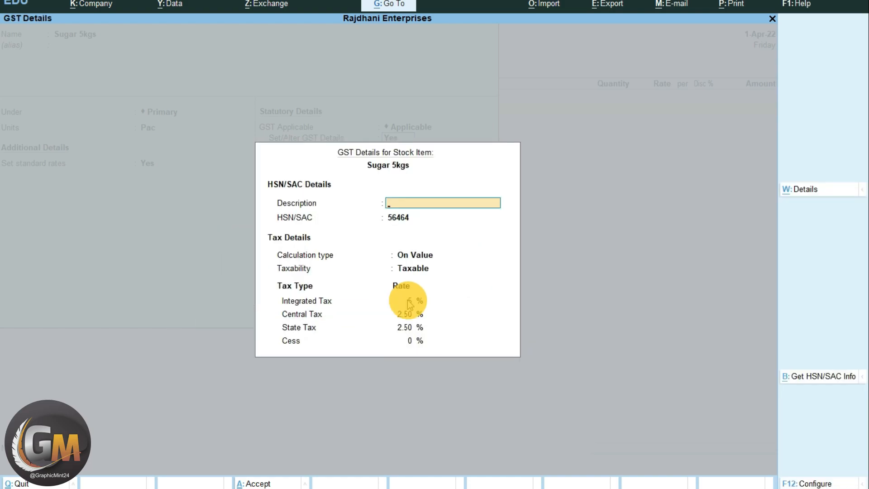
- Accept the GST details and save Sugar 5kgs with Goods as the type of supply
{"action": "key", "text": "Return"}
{"action": "key", "text": "Return"}
{"action": "key", "text": "Return"}
{"action": "key", "text": "Return"}
{"action": "key", "text": "Return"}
{"action": "key", "text": "Return"}
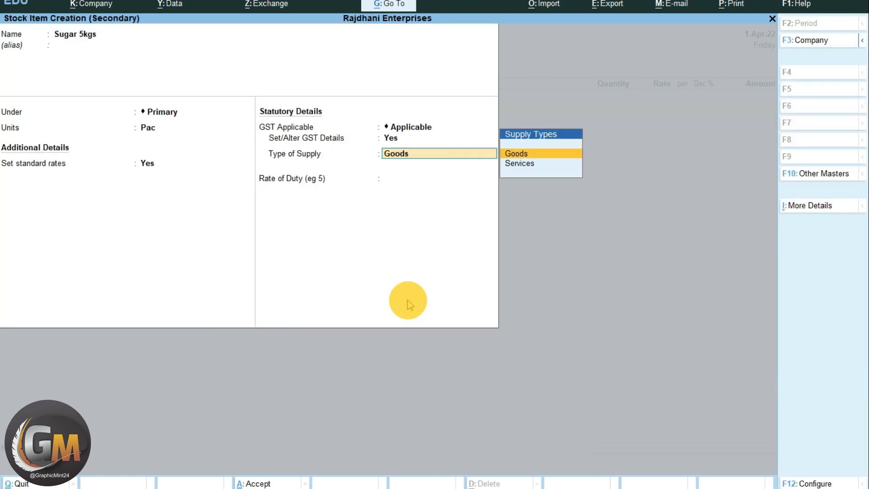
{"action": "key", "text": "Return"}
{"action": "key", "text": "ctrl+a"}
- Enter a quantity of 200 Pac for Sugar 5kgs in the purchase voucher, accepting its standard rate
{"action": "type", "text": "200"}
{"action": "key", "text": "Return"}
- Start a second stock item named Gud under Primary from the voucher's next item line
{"action": "key", "text": "Return"}
{"action": "key", "text": "Return"}
{"action": "key", "text": "Return"}
{"action": "key", "text": "Return"}
{"action": "key", "text": "alt+c"}
{"action": "type", "text": "Gud"}
- Create a simple unit kgs with the kgs quantity code and 2 decimal places for Gud
{"action": "key", "text": "Return"}
{"action": "key", "text": "Return"}
{"action": "key", "text": "Return"}
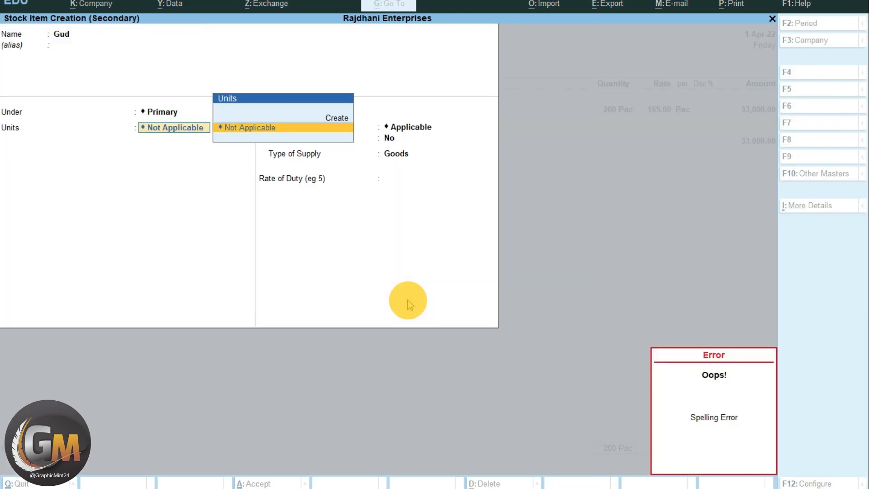
{"action": "key", "text": "alt+c"}
{"action": "type", "text": "kgs"}
{"action": "key", "text": "Return"}
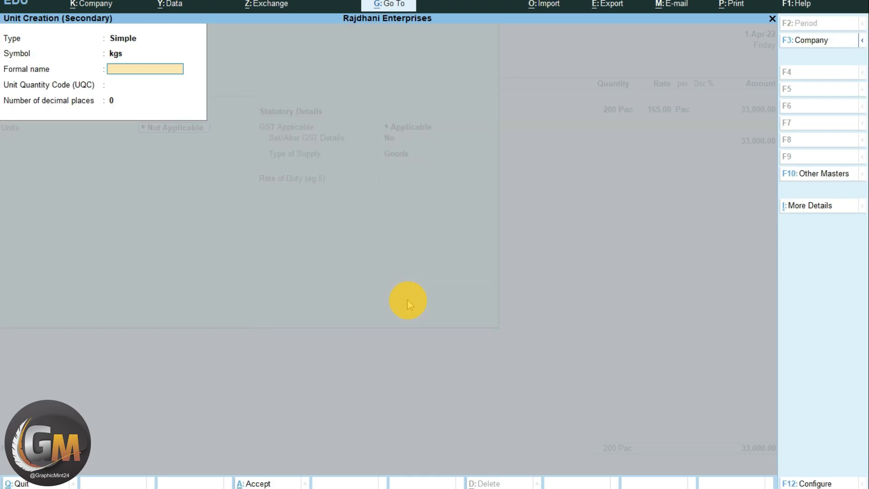
{"action": "key", "text": "Return"}
{"action": "type", "text": "kgs"}
{"action": "key", "text": "Return"}
{"action": "type", "text": "2"}
- Enable standard rates for Gud and set its standard cost to 42 from 1-Apr-22
{"action": "key", "text": "Return"}
{"action": "key", "text": "Return"}
{"action": "key", "text": "Return"}
{"action": "key", "text": "Return"}
{"action": "type", "text": "y"}
{"action": "key", "text": "Return"}
{"action": "key", "text": "Return"}
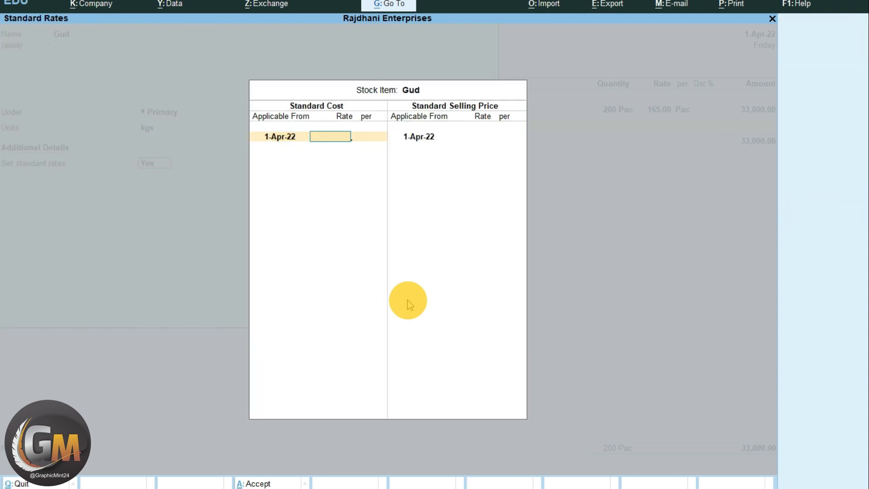
{"action": "type", "text": "42"}
- Set the standard selling price of Gud to 38 from 1-Apr-22
{"action": "key", "text": "Return"}
- Enable GST details for Gud with HSN/SAC 15646 and taxability Taxable
{"action": "key", "text": "Return"}
{"action": "key", "text": "Return"}
{"action": "type", "text": "38"}
{"action": "key", "text": "Return"}
{"action": "key", "text": "Return"}
{"action": "key", "text": "Return"}
{"action": "key", "text": "Return"}
{"action": "type", "text": "y"}
{"action": "key", "text": "Return"}
{"action": "type", "text": "15646"}
{"action": "key", "text": "Return"}
{"action": "type", "text": "T"}
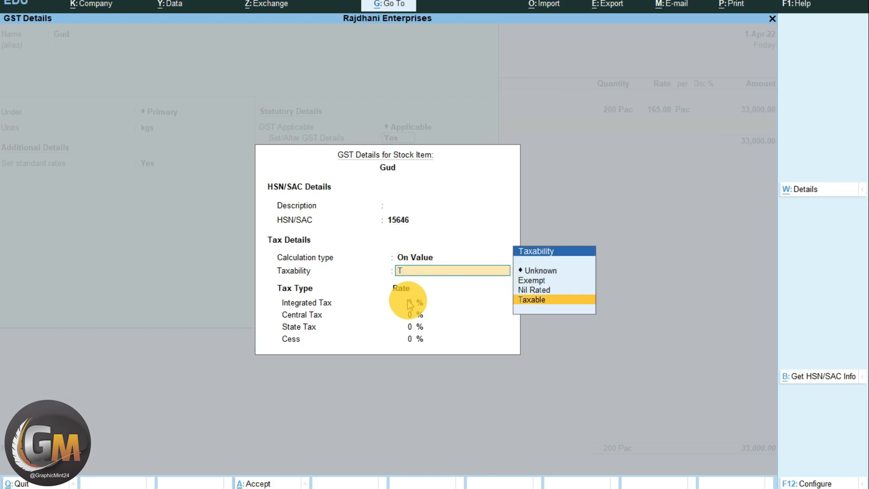
{"action": "key", "text": "Return"}
- Set Gud's integrated tax rate to 5% and save the item into the purchase voucher
{"action": "type", "text": "5"}
{"action": "key", "text": "Return"}
{"action": "key", "text": "Return"}
{"action": "key", "text": "Return"}
{"action": "key", "text": "Return"}
- Enter a quantity of 300 kgs for Gud at a rate of 42 in the purchase voucher
{"action": "key", "text": "Return"}
{"action": "key", "text": "Return"}
{"action": "key", "text": "Return"}
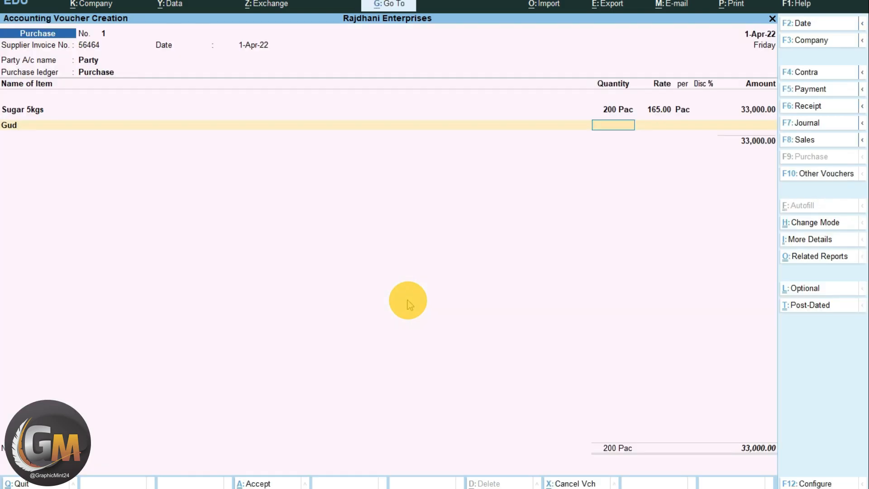
{"action": "type", "text": "300"}
{"action": "key", "text": "Return"}
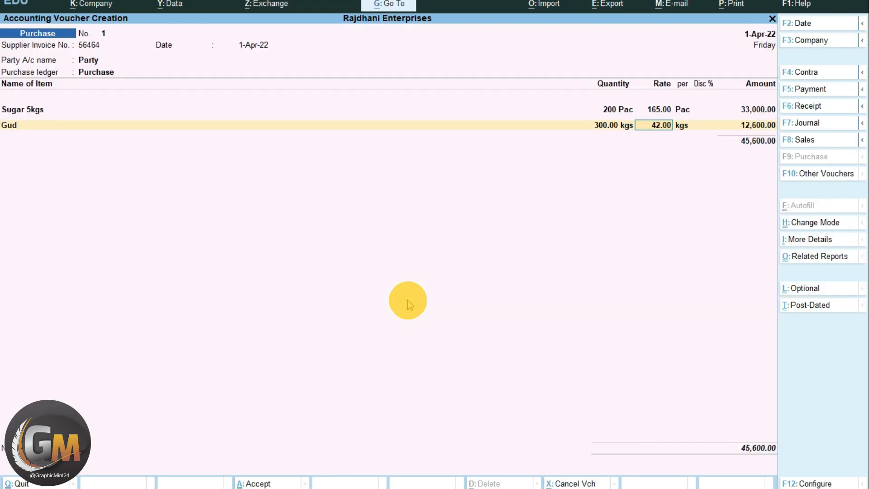
{"action": "key", "text": "Return"}
{"action": "key", "text": "Return"}
{"action": "key", "text": "Return"}
- Create a stock item named MDH HALDI PWD 100GM under Primary with Pac as its unit
{"action": "key", "text": "alt+c"}
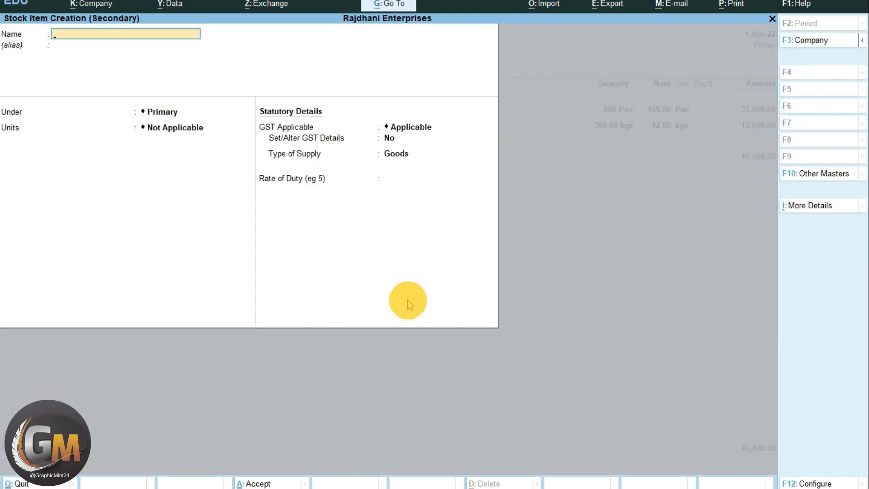
{"action": "type", "text": "MDH HALDI PWD 100GM"}
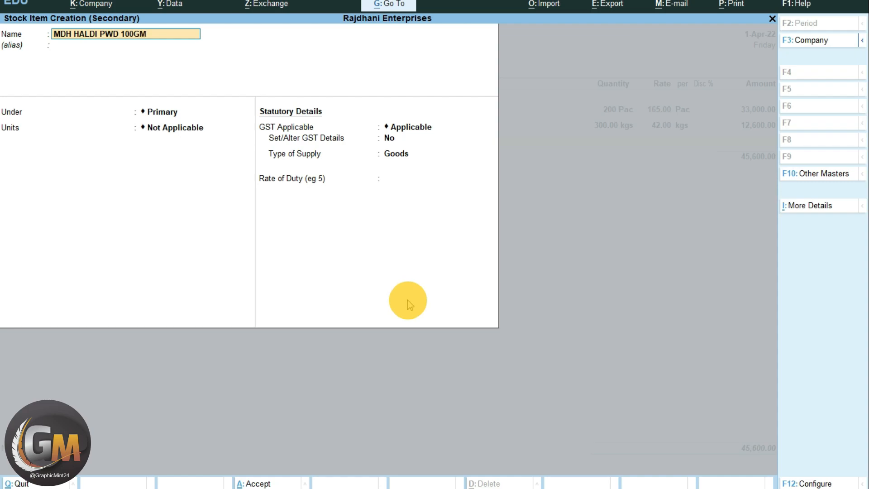
{"action": "key", "text": "Return"}
{"action": "key", "text": "Return"}
{"action": "key", "text": "Return"}
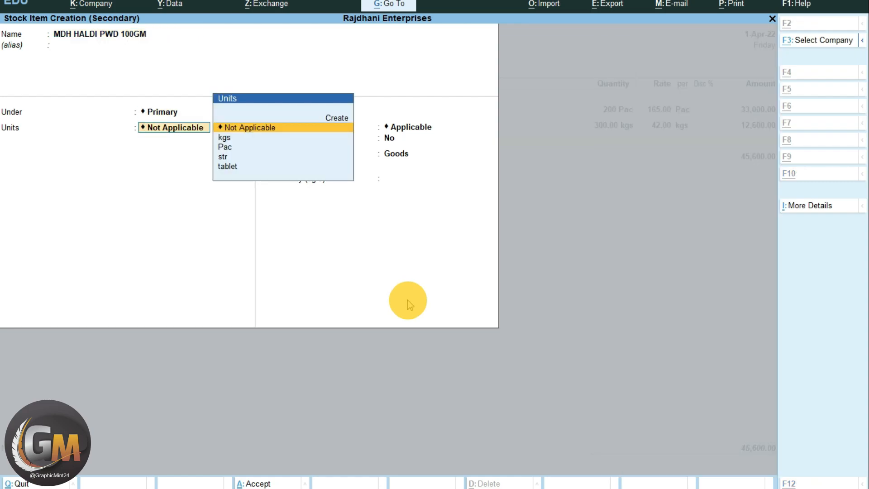
{"action": "type", "text": "P"}
{"action": "key", "text": "Return"}
- Enable standard rates for MDH HALDI PWD 100GM and set its standard cost to 57 from 1-Apr-22
{"action": "type", "text": "Y"}
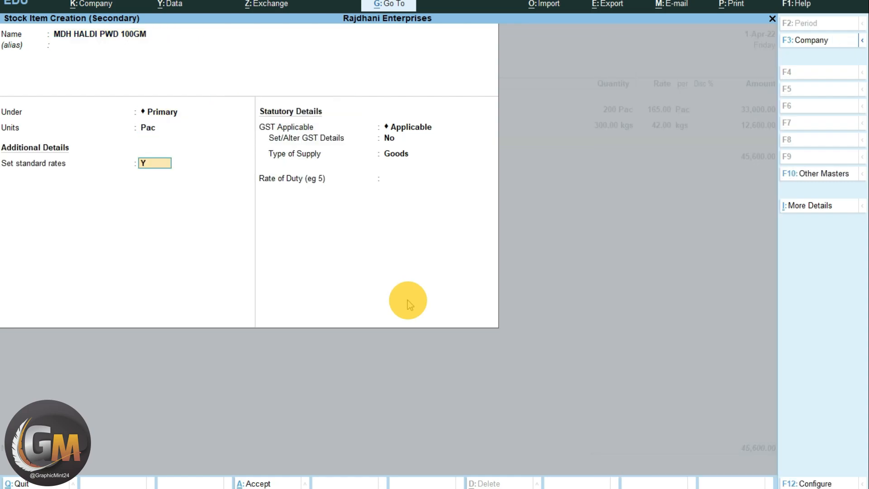
{"action": "key", "text": "Return"}
{"action": "key", "text": "Return"}
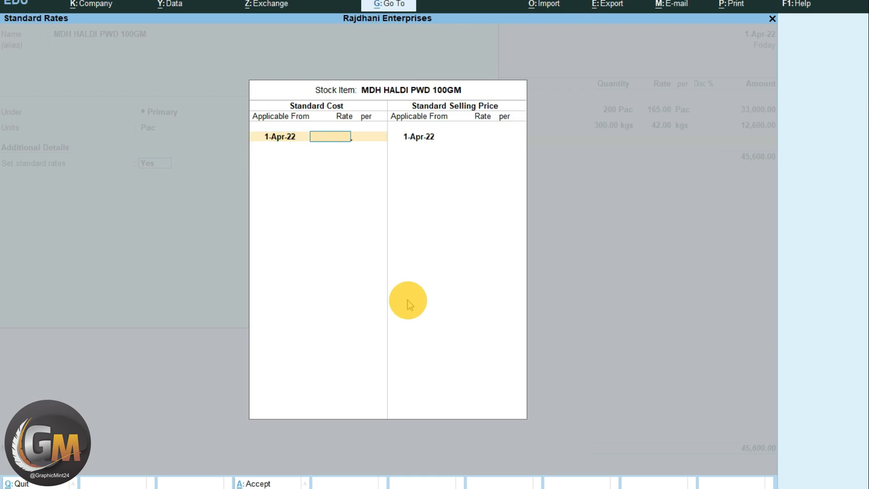
{"action": "type", "text": "57"}
- Set the standard selling price of MDH HALDI PWD 100GM to 45 from 1-Apr-22
{"action": "key", "text": "Return"}
{"action": "key", "text": "Return"}
{"action": "key", "text": "Return"}
{"action": "type", "text": "45"}
{"action": "key", "text": "Return"}
{"action": "key", "text": "Return"}
{"action": "key", "text": "Return"}
- Enable GST details for MDH HALDI PWD 100GM with HSN/SAC 0910 and taxability Taxable
{"action": "key", "text": "Return"}
{"action": "key", "text": "y"}
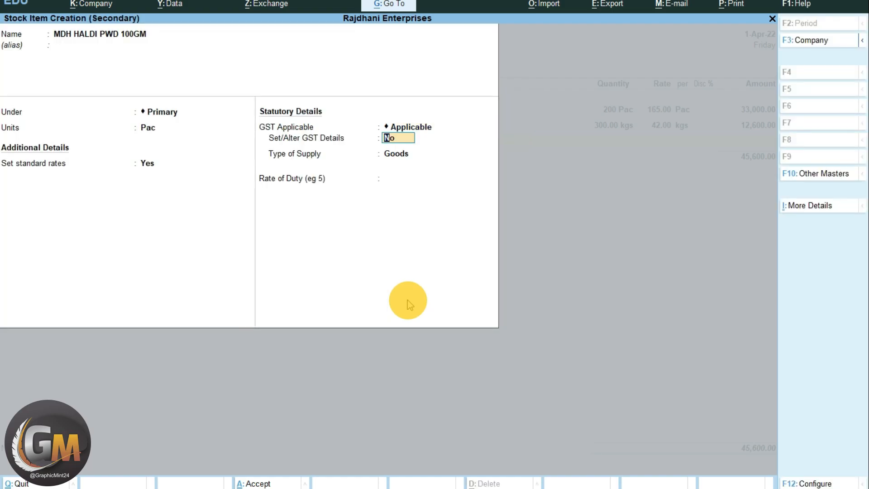
{"action": "key", "text": "Return"}
{"action": "key", "text": "Return"}
{"action": "type", "text": "0910"}
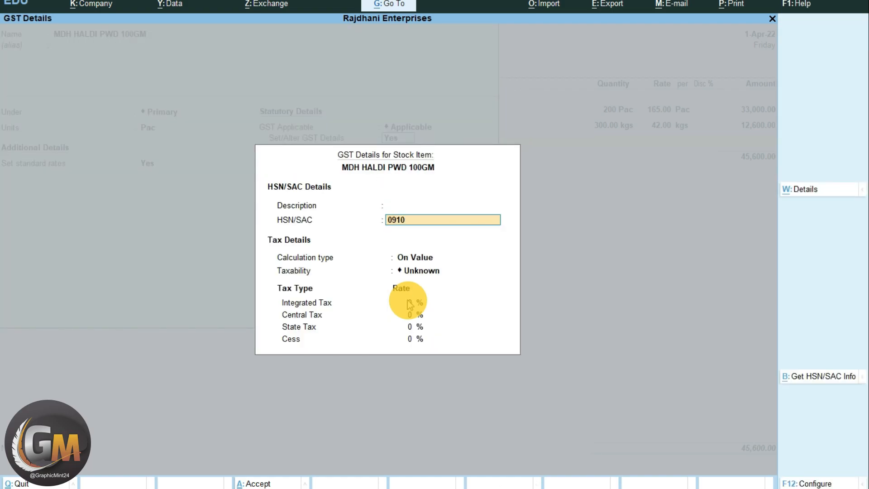
{"action": "key", "text": "Return"}
{"action": "key", "text": "Return"}
{"action": "type", "text": "T"}
{"action": "key", "text": "Return"}
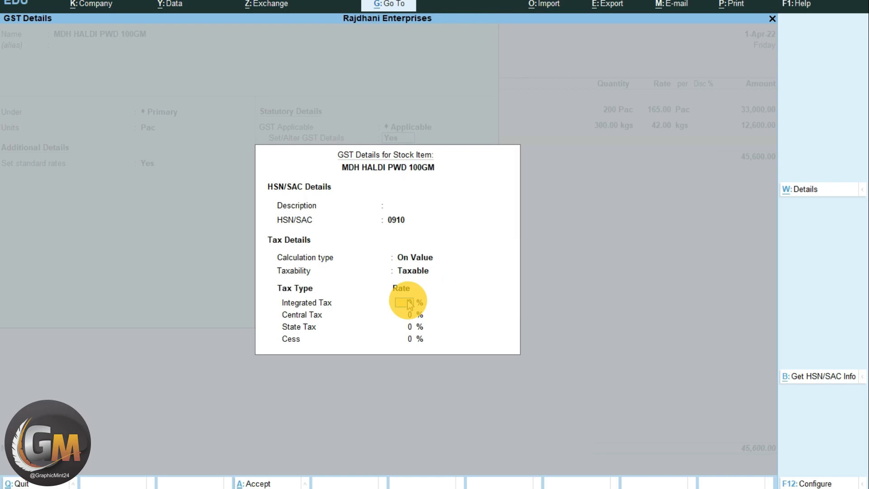
- Set the item's integrated tax rate to 5% and save the item into the purchase voucher
{"action": "type", "text": "5"}
{"action": "key", "text": "Return"}
{"action": "key", "text": "Return"}
{"action": "key", "text": "Return"}
{"action": "key", "text": "Return"}
- Enter 500 Pac of MDH HALDI PWD 100GM at a rate of 57 and end the item list
{"action": "key", "text": "Return"}
{"action": "key", "text": "Return"}
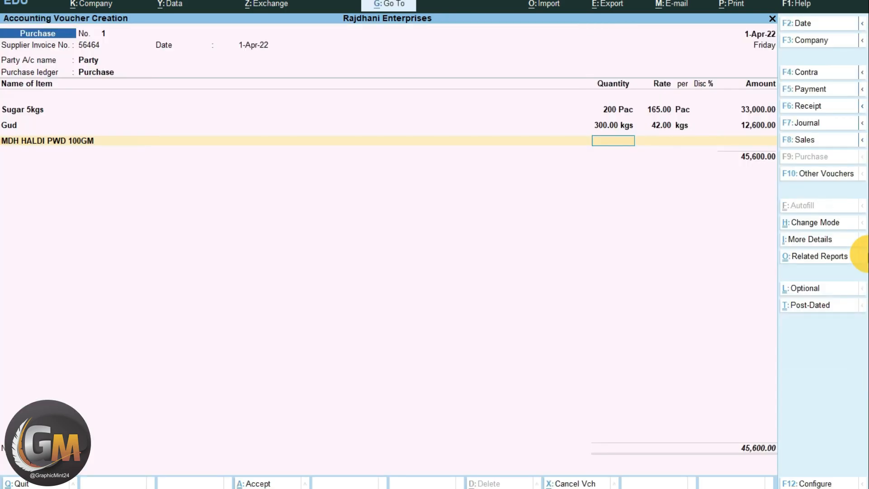
{"action": "type", "text": "500"}
{"action": "key", "text": "Return"}
{"action": "type", "text": "57"}
{"action": "key", "text": "Return"}
{"action": "key", "text": "Return"}
{"action": "key", "text": "Return"}
{"action": "key", "text": "Return"}
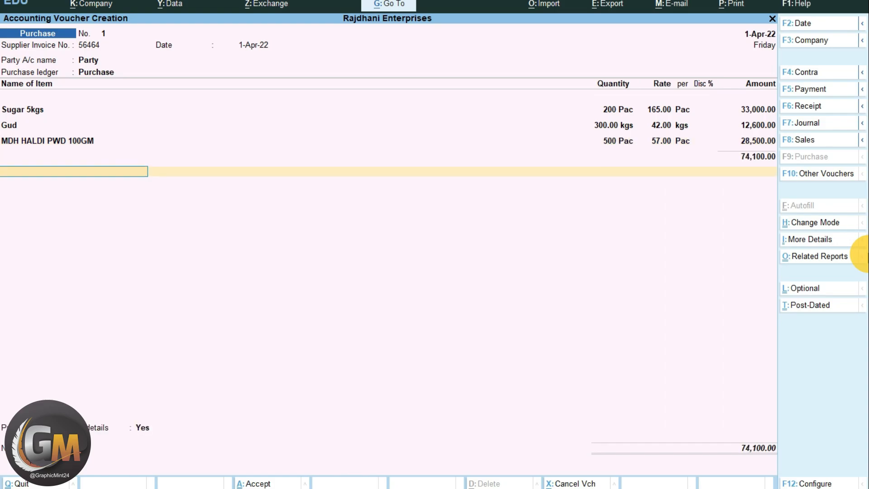
- Create an SGST ledger under Duties & Taxes with GST as the type of duty/tax
{"action": "key", "text": "alt+c"}
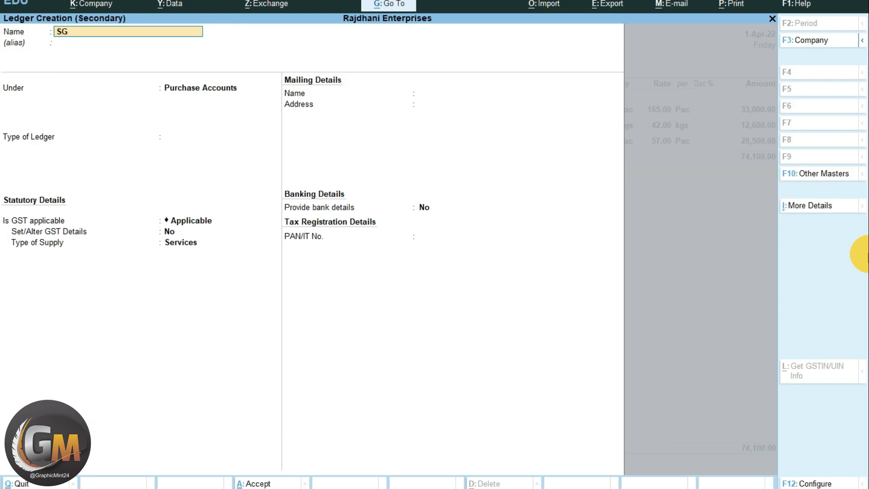
{"action": "key", "text": "Return"}
{"action": "type", "text": "du"}
{"action": "key", "text": "Return"}
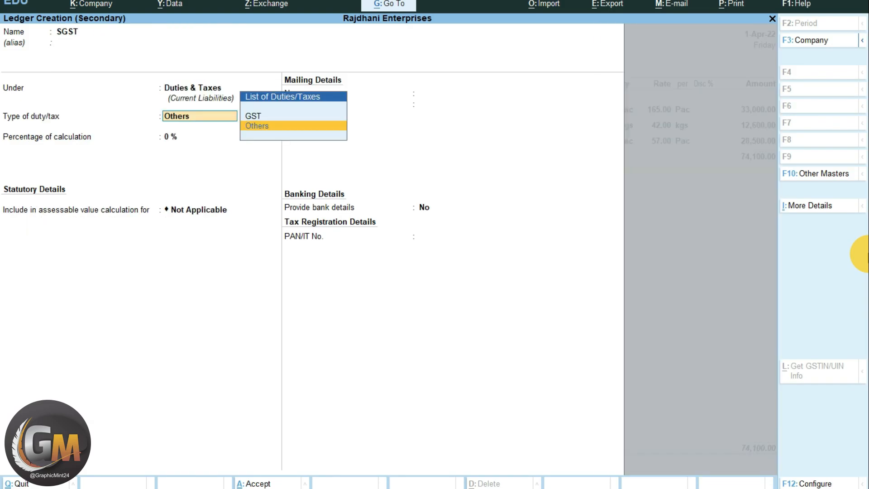
{"action": "key", "text": "Up"}
{"action": "key", "text": "Return"}
- Set the SGST ledger's tax type to State Tax at 2.5% and save it into the purchase voucher
{"action": "key", "text": "Down"}
{"action": "key", "text": "Down"}
{"action": "key", "text": "Down"}
{"action": "key", "text": "Return"}
{"action": "type", "text": "2.5"}
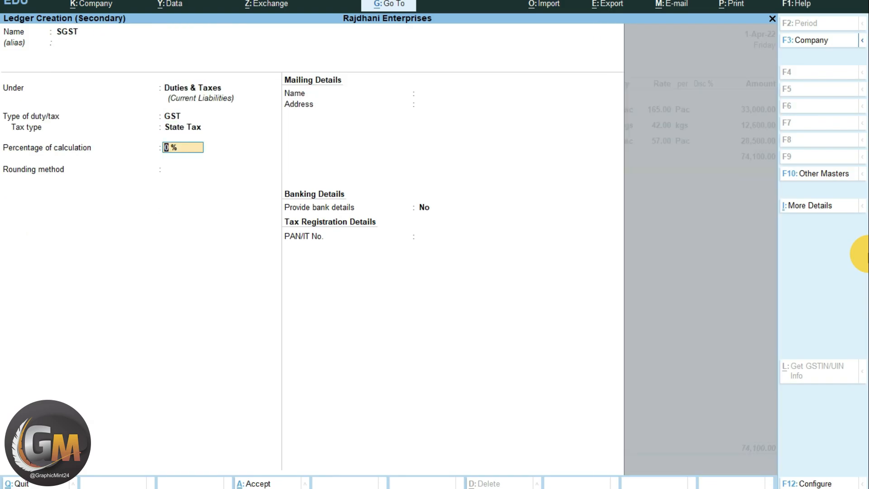
{"action": "key", "text": "ctrl+a"}
{"action": "key", "text": "Return"}
- Create a CGST ledger under Duties & Taxes with GST as the duty type and add it to the purchase voucher
{"action": "key", "text": "alt+c"}
{"action": "type", "text": "CGST"}
{"action": "key", "text": "Return"}
{"action": "key", "text": "Return"}
{"action": "key", "text": "Return"}
{"action": "key", "text": "Up"}
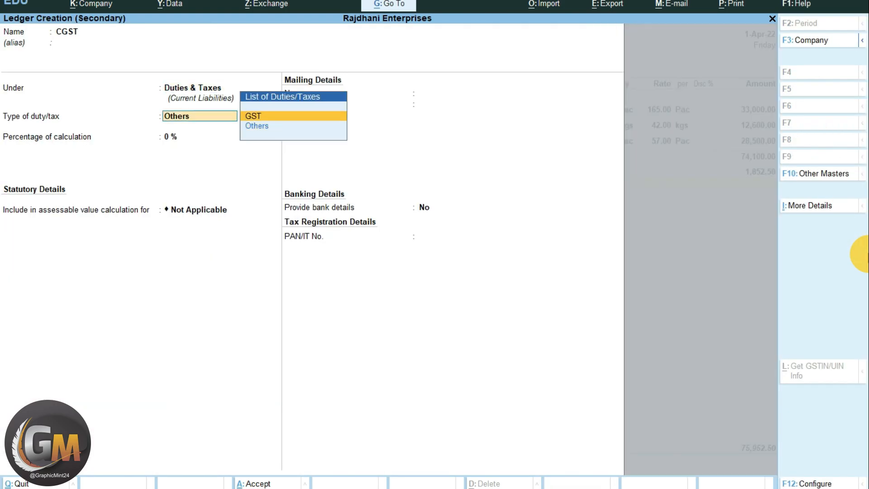
{"action": "key", "text": "Return"}
{"action": "key", "text": "Return"}
{"action": "key", "text": "Return"}
{"action": "key", "text": "Return"}
{"action": "key", "text": "ctrl+a"}
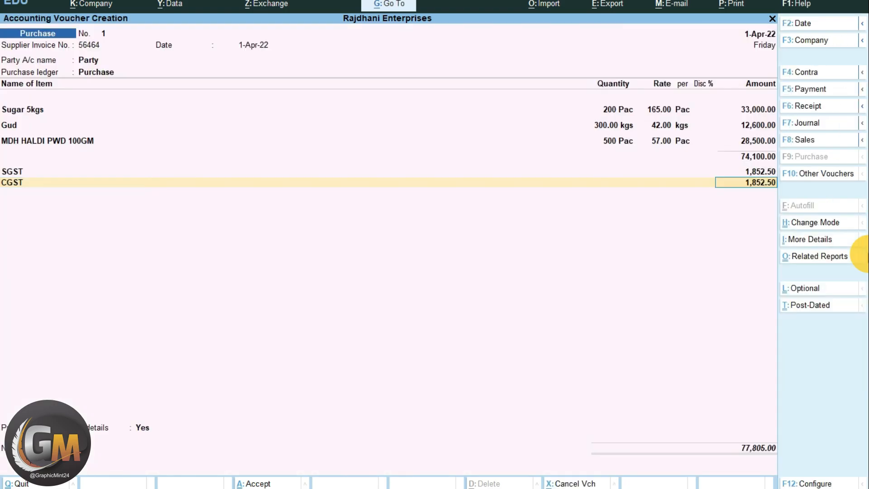
{"action": "key", "text": "Return"}
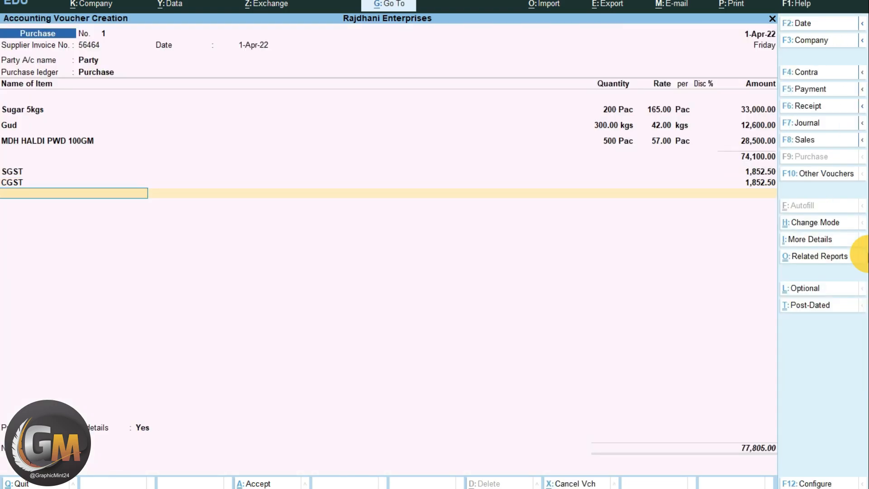
- Decline the additional voucher details, accept the party's bill as a New Ref for the full amount, and save the purchase voucher
{"action": "key", "text": "Return"}
{"action": "key", "text": "Down"}
{"action": "key", "text": "Return"}
{"action": "key", "text": "Return"}
{"action": "key", "text": "Return"}
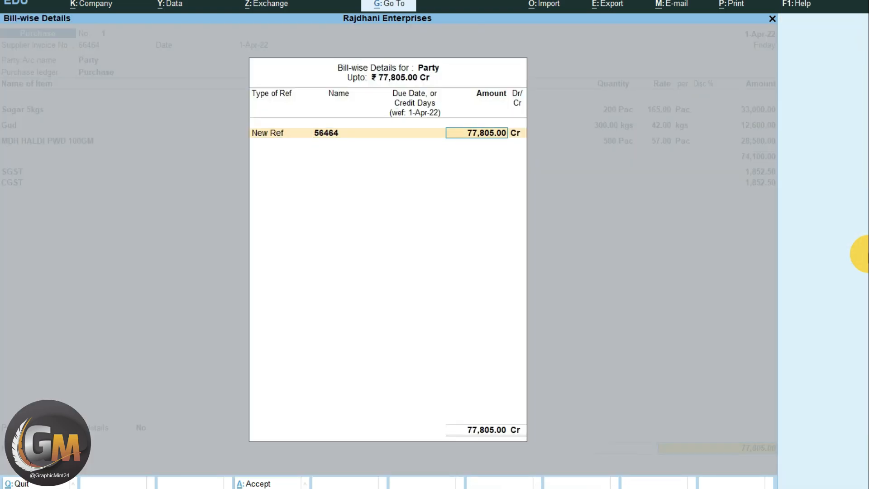
{"action": "key", "text": "Return"}
{"action": "key", "text": "Return"}
{"action": "key", "text": "Return"}
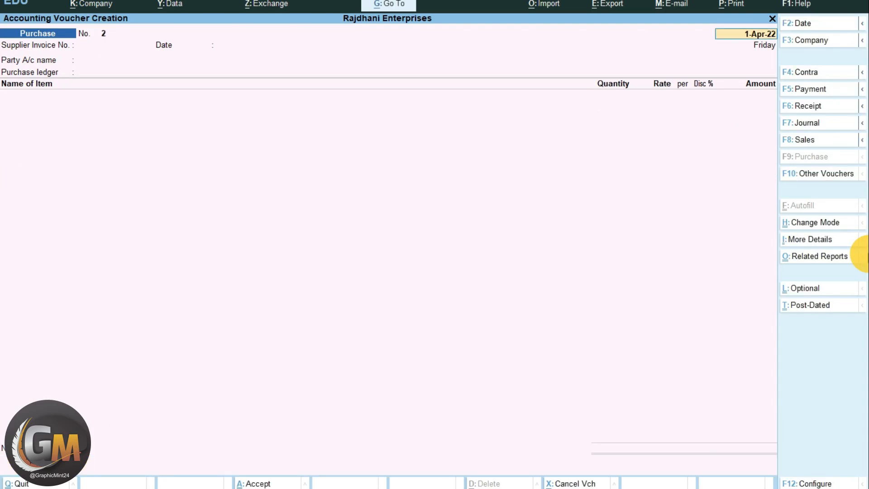
- Open a new sales voucher to check how its voucher number is assigned, then leave it
{"action": "key", "text": "F8"}
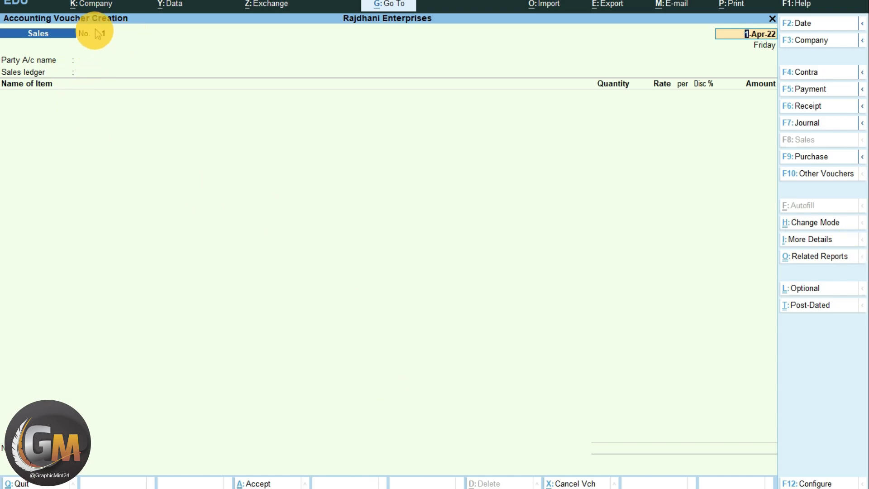
{"action": "left_click", "coordinate": [174, 66]}
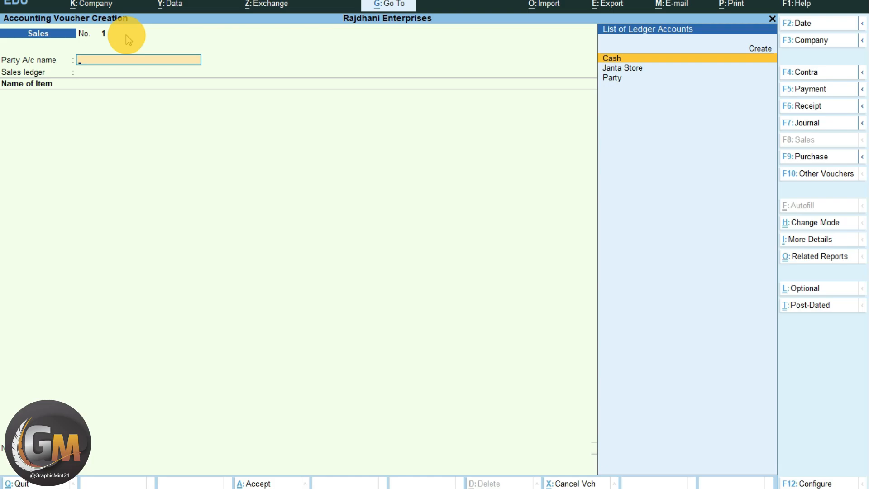
{"action": "key", "text": "Escape"}
- Alter the Sales voucher type to use Manual voucher numbering without preventing duplicates, and save it
{"action": "key", "text": "Up"}
{"action": "key", "text": "Up"}
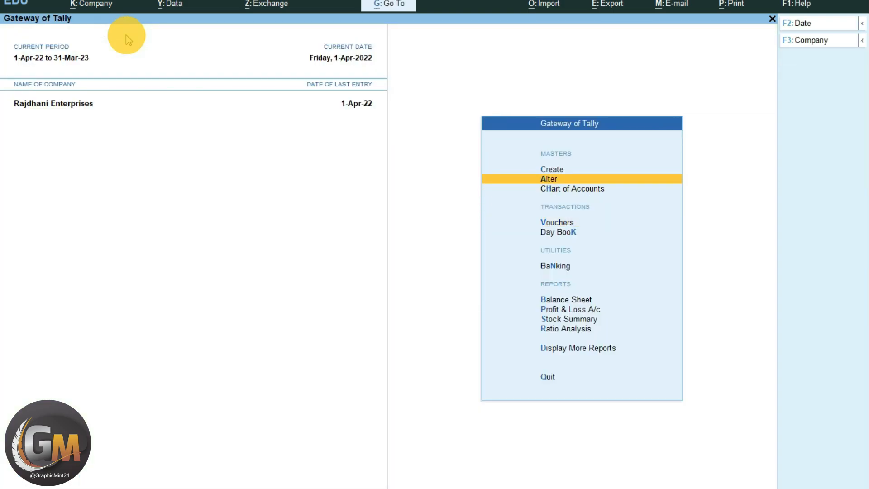
{"action": "left_click", "coordinate": [572, 179]}
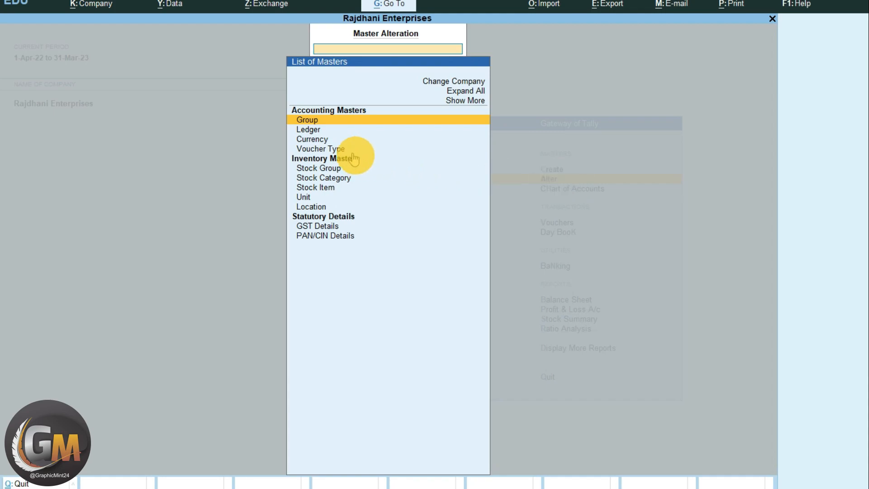
{"action": "left_click", "coordinate": [353, 150]}
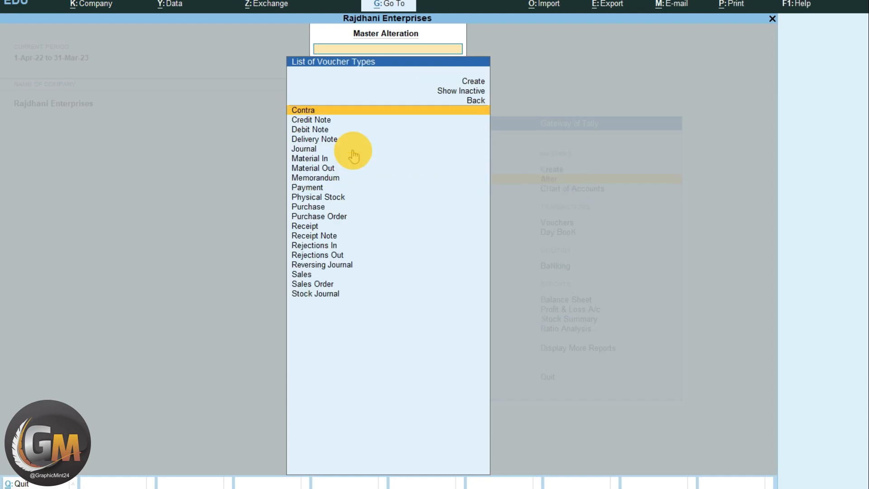
{"action": "left_click", "coordinate": [321, 276]}
{"action": "left_click", "coordinate": [350, 276]}
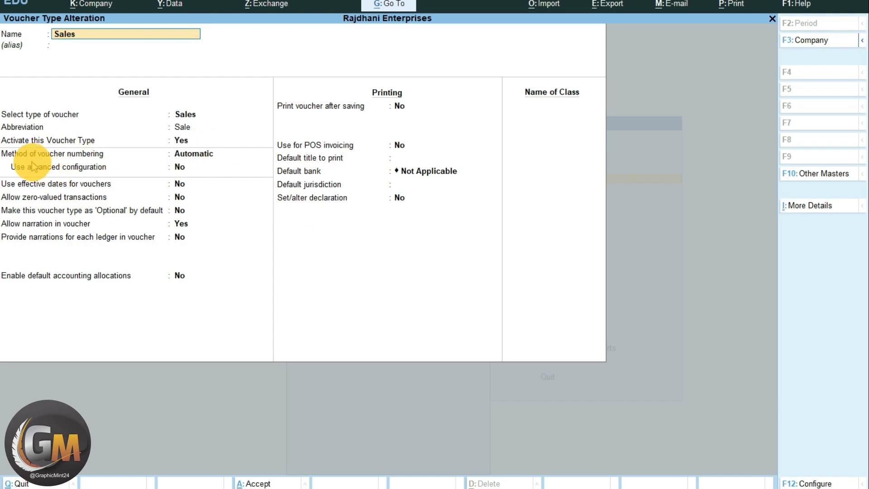
{"action": "left_click", "coordinate": [229, 156]}
{"action": "left_click", "coordinate": [302, 175]}
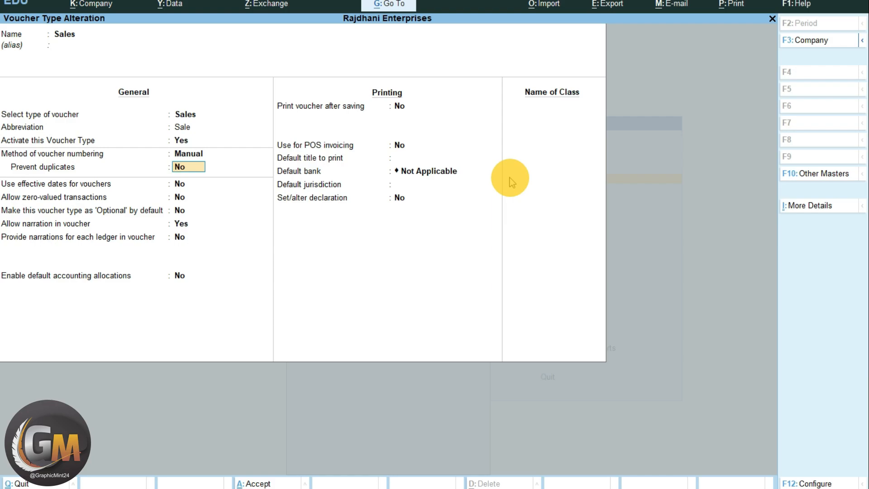
{"action": "key", "text": "ctrl+a"}
{"action": "key", "text": "Escape"}
{"action": "key", "text": "Escape"}
- Start a sales voucher numbered 6464 dated 1-Apr-22 with Cash as the party account
{"action": "key", "text": "v"}
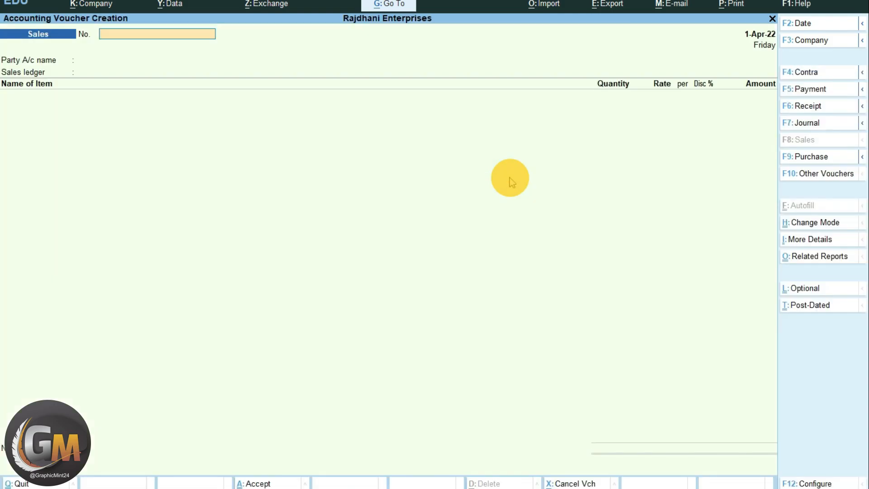
{"action": "type", "text": "6464"}
{"action": "key", "text": "Return"}
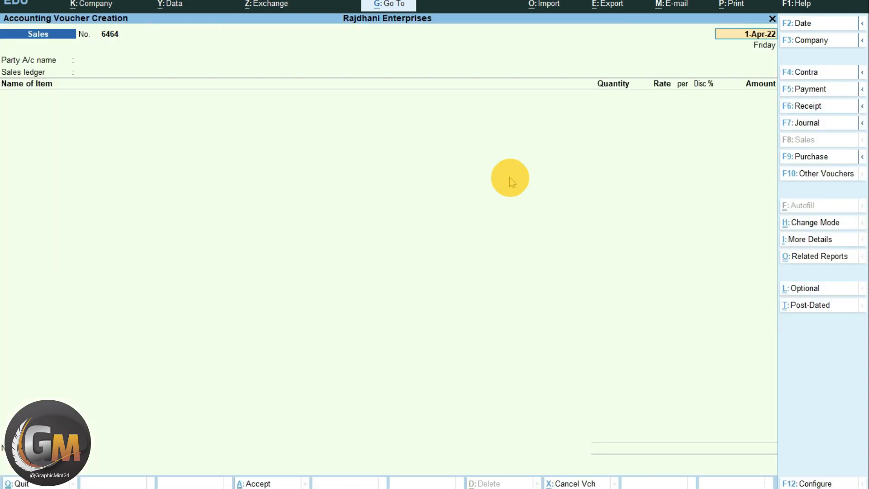
{"action": "key", "text": "Return"}
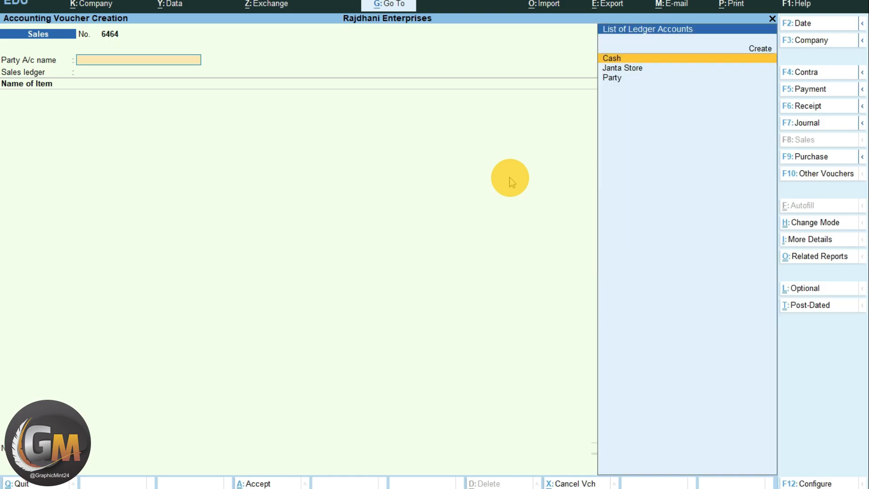
{"action": "key", "text": "Return"}
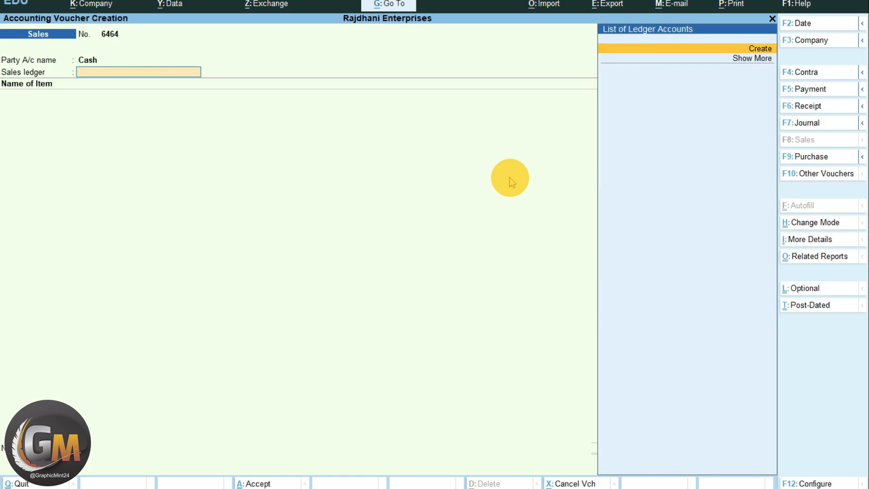
- Create a SALES ledger under Sales Accounts and use it as the voucher's sales ledger
{"action": "key", "text": "alt+c"}
{"action": "type", "text": "SALES"}
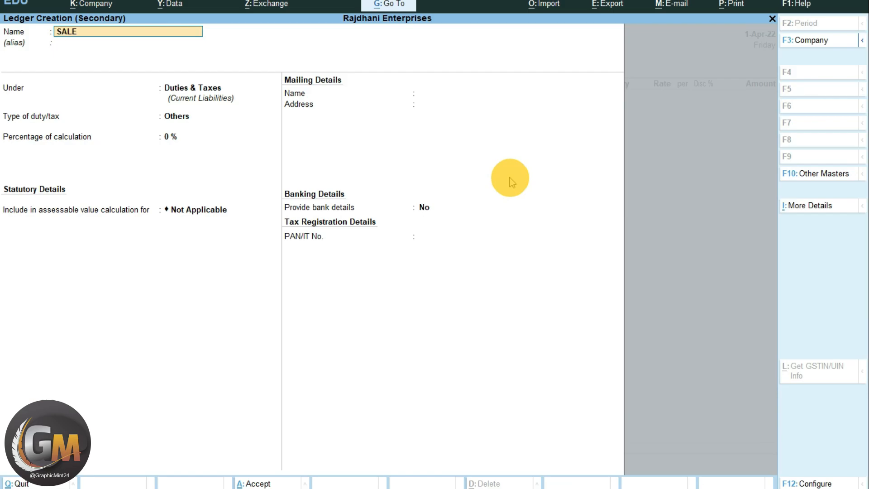
{"action": "key", "text": "Return"}
{"action": "type", "text": "sa"}
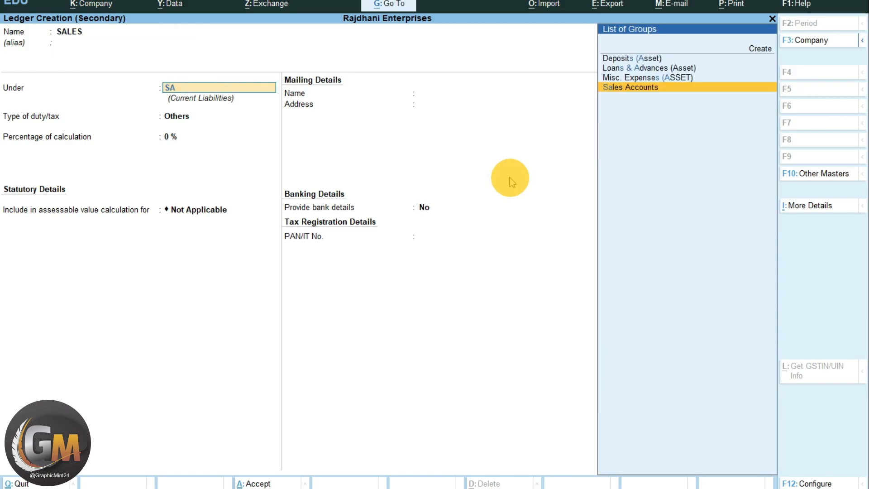
{"action": "key", "text": "Return"}
{"action": "key", "text": "Return"}
{"action": "key", "text": "ctrl+a"}
- Go back to the sales voucher's party account and start a new ledger named MAHAVEER KIRYANA STORE under Sundry Debtors
{"action": "key", "text": "BackSpace"}
{"action": "key", "text": "BackSpace"}
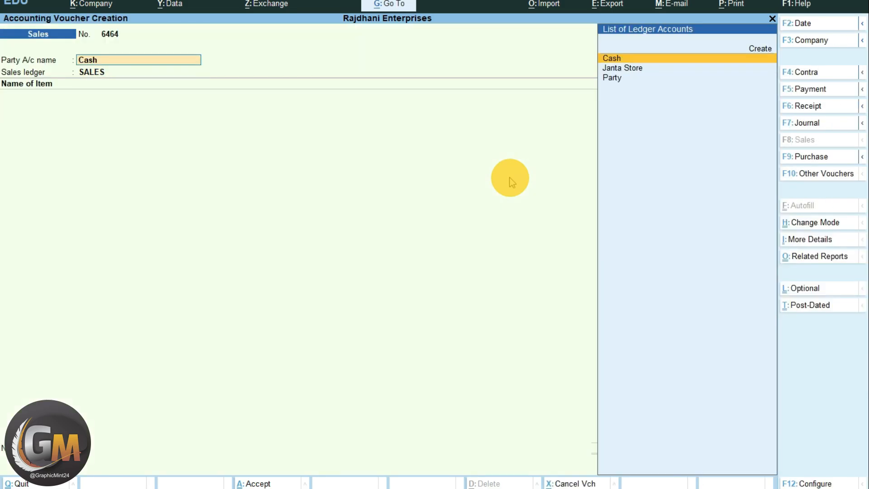
{"action": "key", "text": "Up"}
{"action": "key", "text": "Return"}
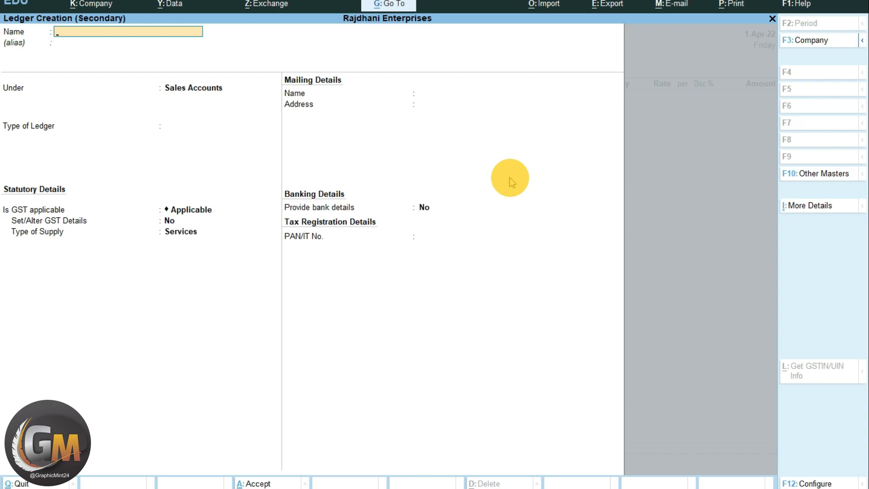
{"action": "type", "text": "MAHAVEER KIRYANA STORE"}
{"action": "key", "text": "Return"}
{"action": "type", "text": "SUND"}
{"action": "key", "text": "Down"}
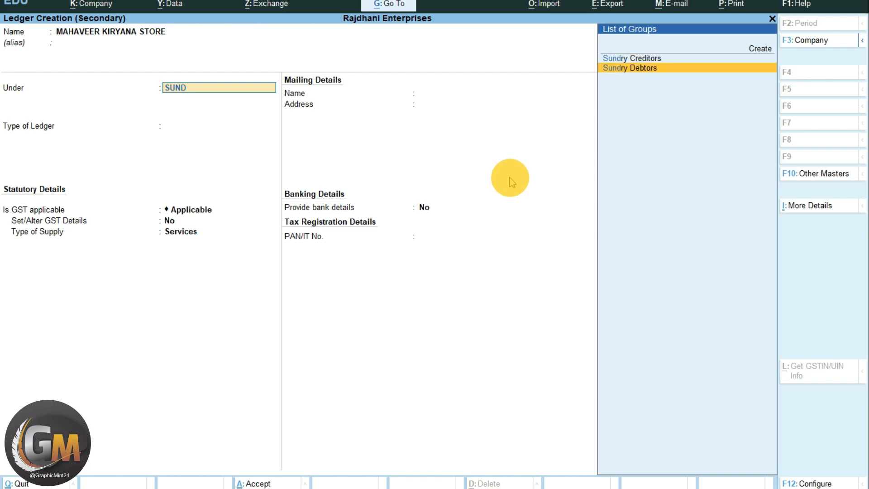
{"action": "key", "text": "Return"}
{"action": "key", "text": "Return"}
- Set the new party ledger's registration type to Unregistered, save it, and use it as the voucher's party account
{"action": "key", "text": "Return"}
{"action": "key", "text": "Return"}
{"action": "key", "text": "Return"}
{"action": "key", "text": "Return"}
{"action": "key", "text": "Return"}
{"action": "key", "text": "Return"}
{"action": "key", "text": "Return"}
{"action": "key", "text": "Return"}
{"action": "key", "text": "Return"}
{"action": "key", "text": "Down"}
{"action": "key", "text": "Return"}
{"action": "key", "text": "Return"}
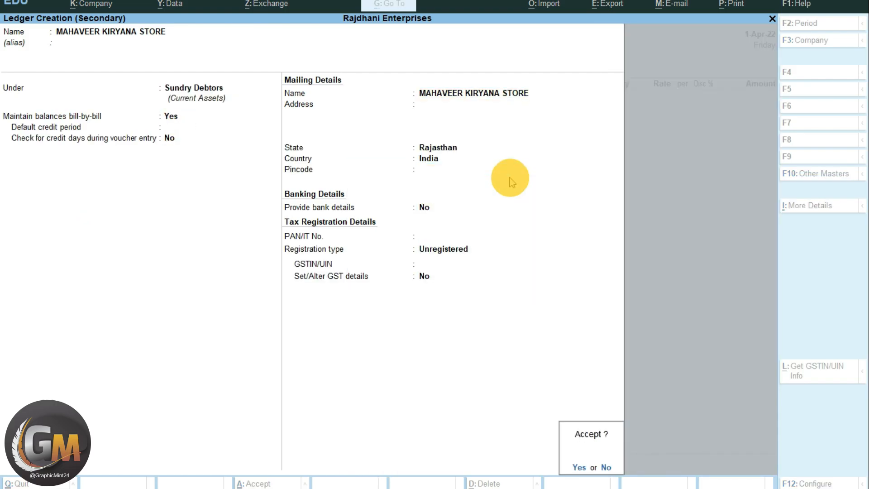
{"action": "key", "text": "Return"}
{"action": "key", "text": "Return"}
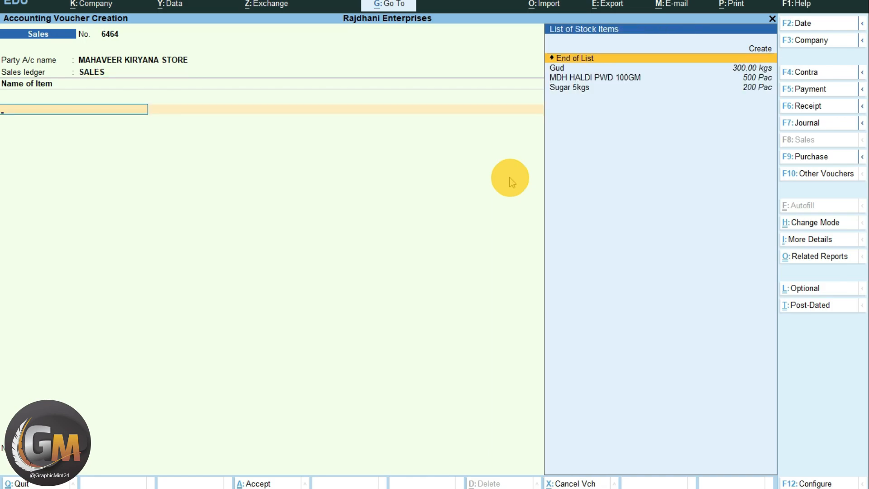
- Return to the party account and enable Provide Buyer details in the voucher configuration
{"action": "key", "text": "Up"}
{"action": "key", "text": "BackSpace"}
{"action": "key", "text": "BackSpace"}
{"action": "key", "text": "BackSpace"}
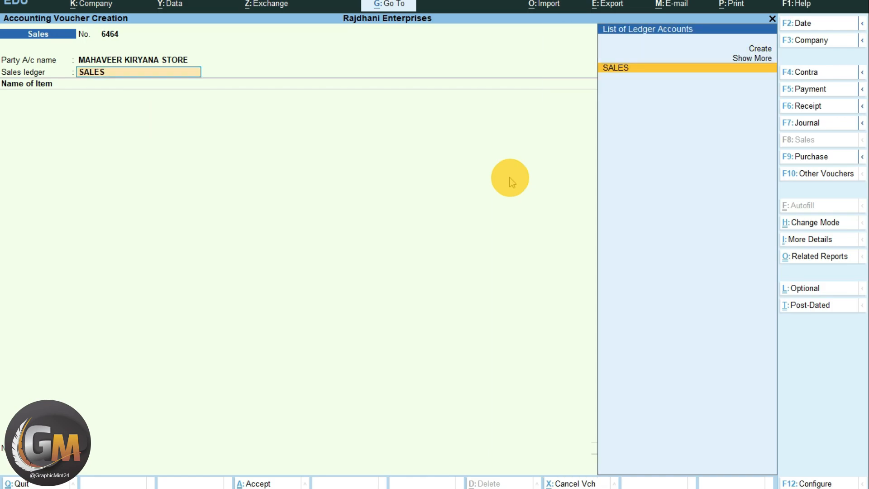
{"action": "key", "text": "Return"}
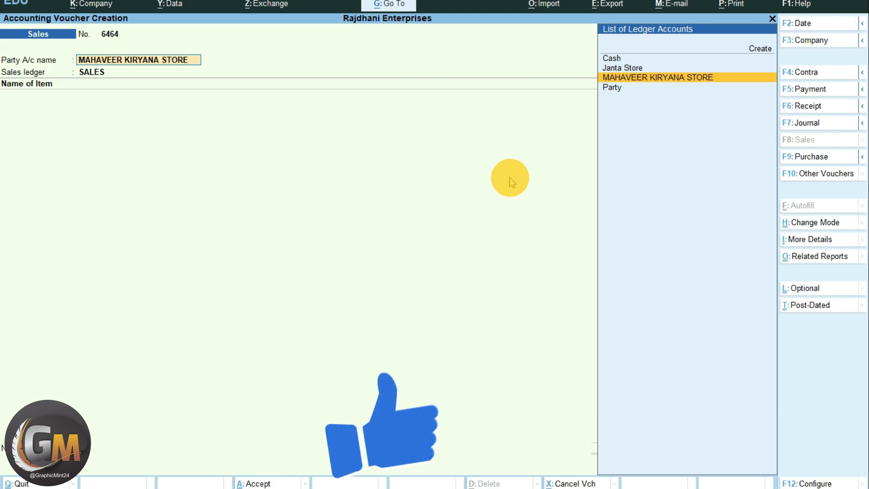
{"action": "key", "text": "F12"}
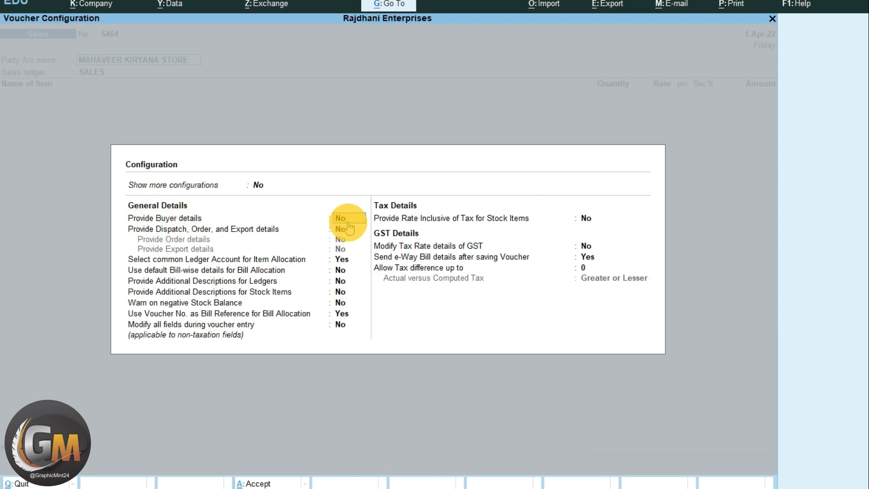
{"action": "key", "text": "y"}
{"action": "key", "text": "ctrl+a"}
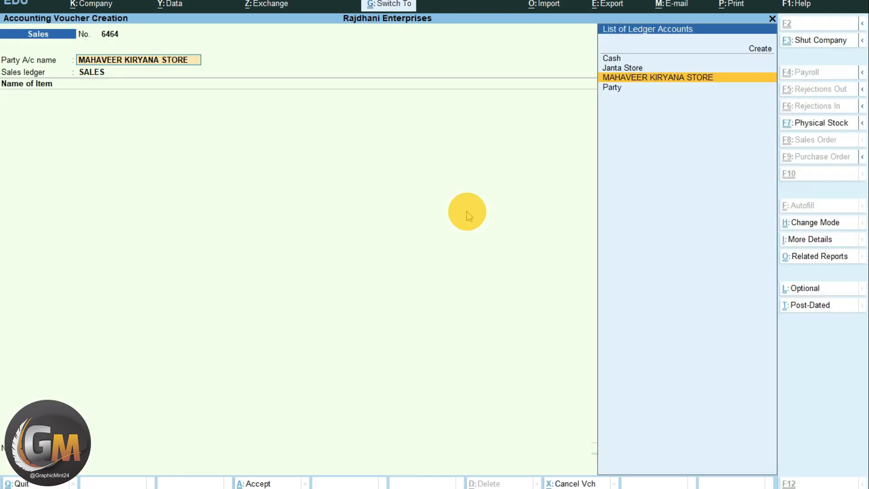
- Set Cash as the party account with MAHAVEER KIRYANA STORE as the buyer, keeping SALES as the sales ledger
{"action": "key", "text": "Up"}
{"action": "key", "text": "Up"}
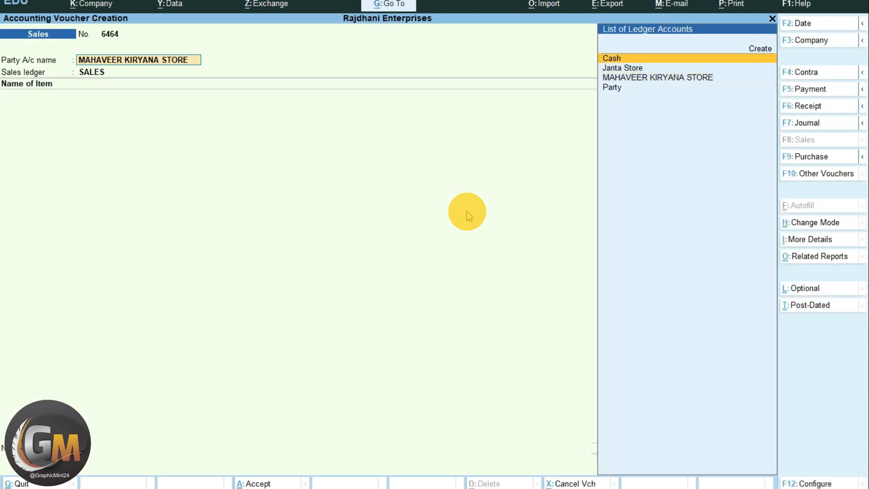
{"action": "key", "text": "Return"}
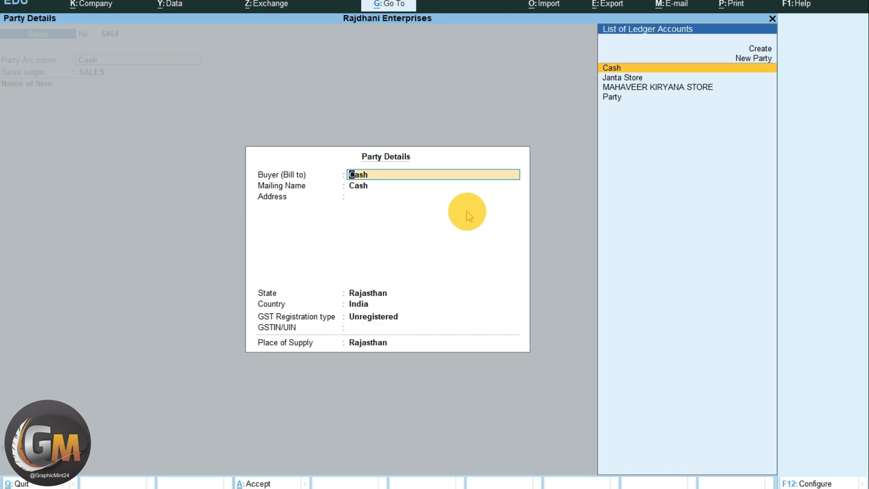
{"action": "key", "text": "Down"}
{"action": "key", "text": "Down"}
{"action": "key", "text": "Return"}
{"action": "key", "text": "Return"}
{"action": "key", "text": "Return"}
{"action": "key", "text": "Return"}
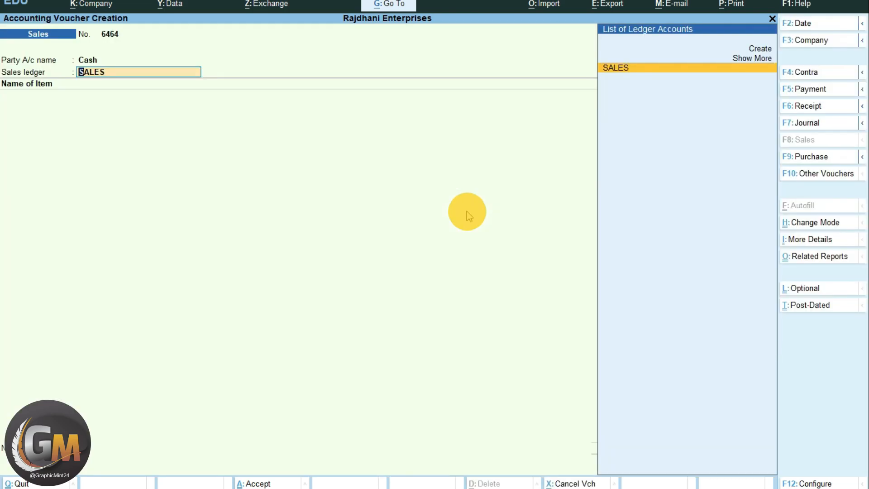
{"action": "key", "text": "Return"}
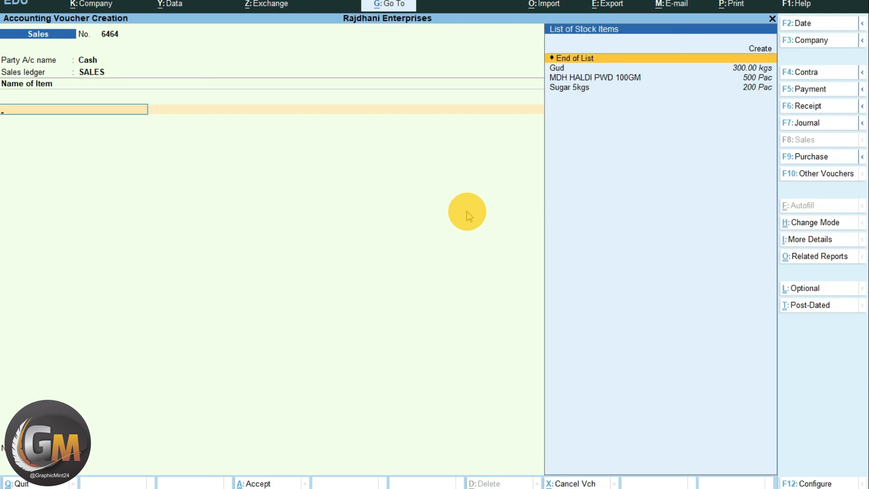
- Add 10 kgs of Gud at 38.00 with a 5% discount to the sales voucher
{"action": "key", "text": "Down"}
{"action": "key", "text": "Return"}
{"action": "type", "text": "10"}
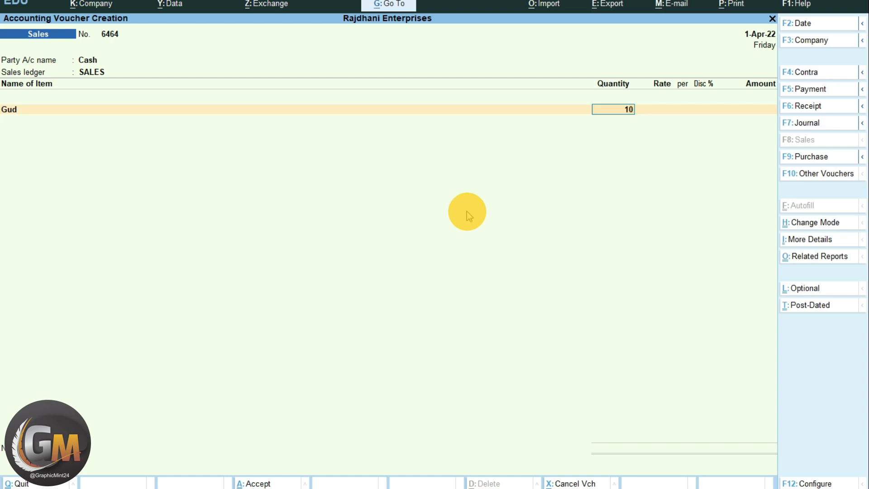
{"action": "key", "text": "Return"}
{"action": "key", "text": "Return"}
{"action": "key", "text": "Return"}
{"action": "type", "text": "5"}
- Add 20 Pac of MDH HALDI PWD 100GM at 45.00 without a discount
{"action": "key", "text": "Return"}
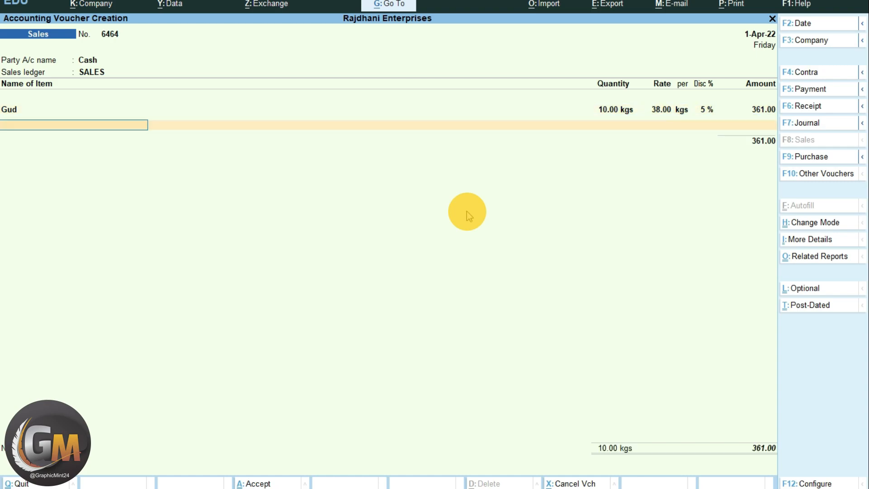
{"action": "key", "text": "Down"}
{"action": "key", "text": "Down"}
{"action": "key", "text": "Return"}
{"action": "type", "text": "20"}
{"action": "key", "text": "Return"}
{"action": "key", "text": "Return"}
{"action": "key", "text": "Return"}
{"action": "key", "text": "Return"}
{"action": "key", "text": "Return"}
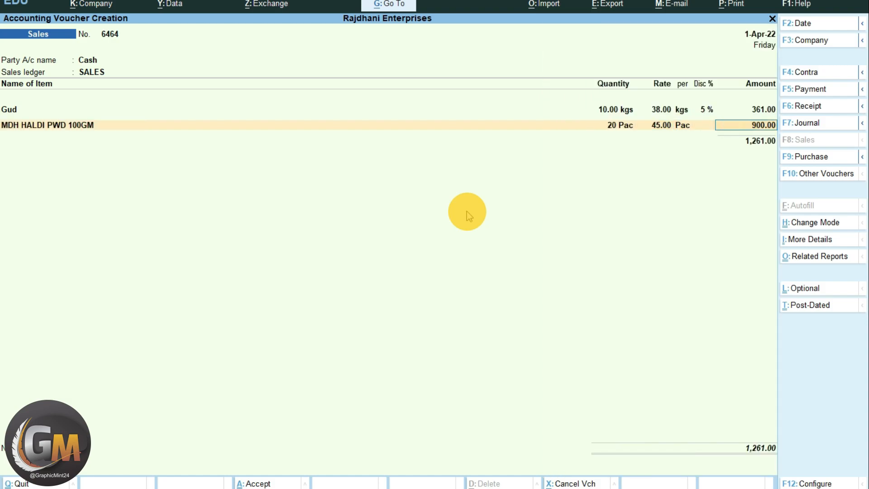
- Add 10 Pac of Sugar 5kgs at 135.00 with a 2% discount
{"action": "key", "text": "Down"}
{"action": "key", "text": "Down"}
{"action": "key", "text": "Down"}
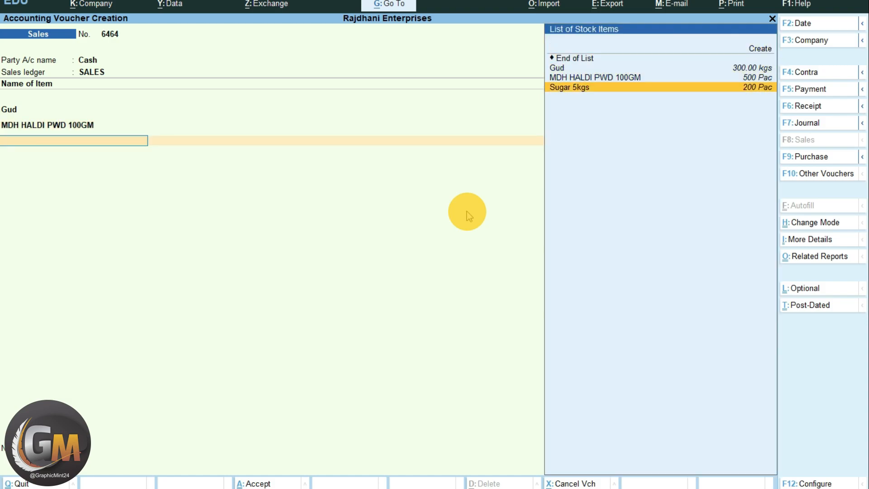
{"action": "key", "text": "Return"}
{"action": "type", "text": "10 Pac"}
{"action": "key", "text": "Return"}
{"action": "key", "text": "Return"}
- End the item list and apply the SGST and CGST ledgers to the sales voucher
{"action": "key", "text": "Return"}
{"action": "type", "text": "2"}
{"action": "key", "text": "Return"}
{"action": "key", "text": "Return"}
{"action": "type", "text": "sg"}
{"action": "key", "text": "Return"}
{"action": "key", "text": "Return"}
{"action": "type", "text": "cg"}
{"action": "key", "text": "Return"}
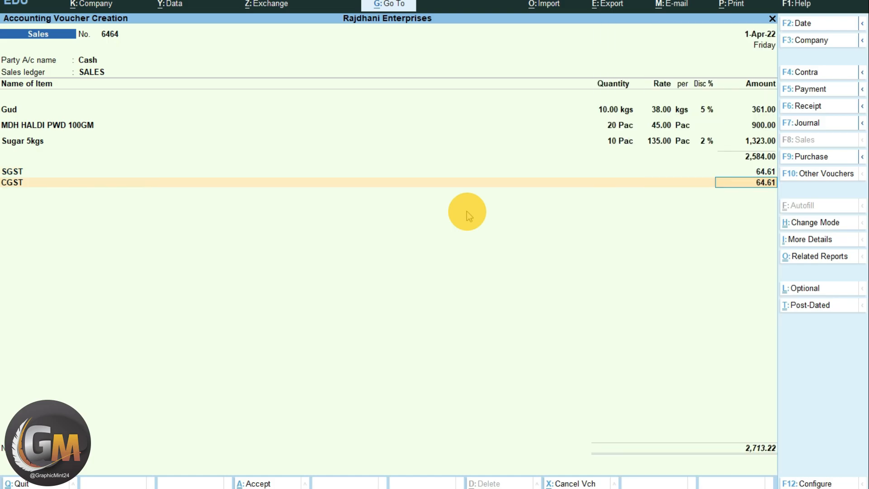
{"action": "key", "text": "Return"}
- Create a Round Off ledger under Indirect Expenses as Invoice Rounding, with Normal Rounding and limit 1, and add it to the voucher
{"action": "key", "text": "alt+c"}
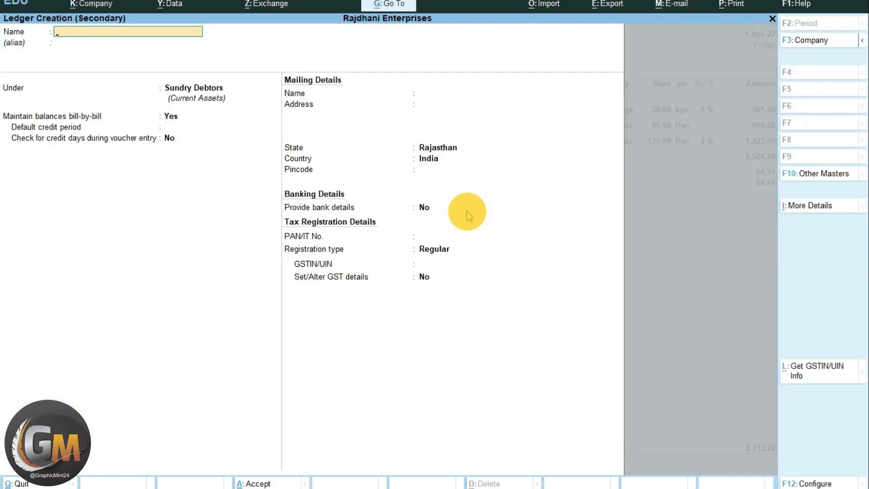
{"action": "type", "text": "Round off"}
{"action": "key", "text": "Return"}
{"action": "key", "text": "Return"}
{"action": "type", "text": "Indi"}
{"action": "key", "text": "Down"}
{"action": "key", "text": "Return"}
{"action": "key", "text": "Down"}
{"action": "key", "text": "Down"}
{"action": "key", "text": "Return"}
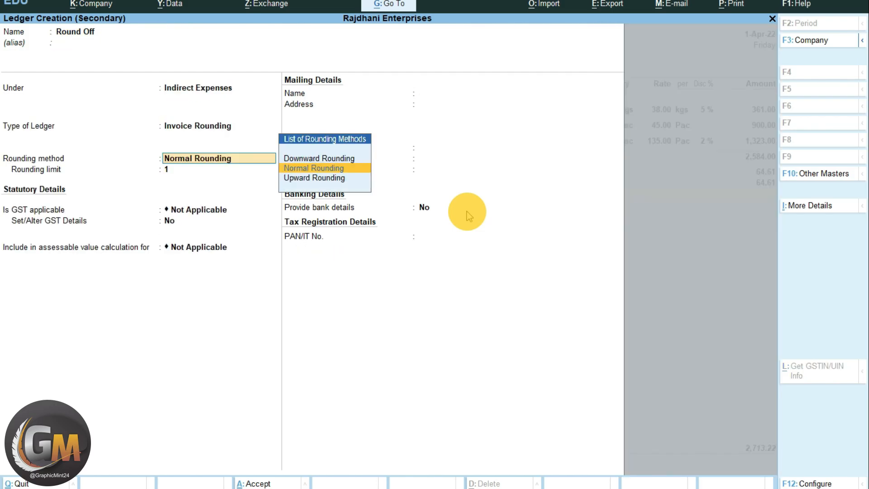
{"action": "key", "text": "Return"}
{"action": "key", "text": "Return"}
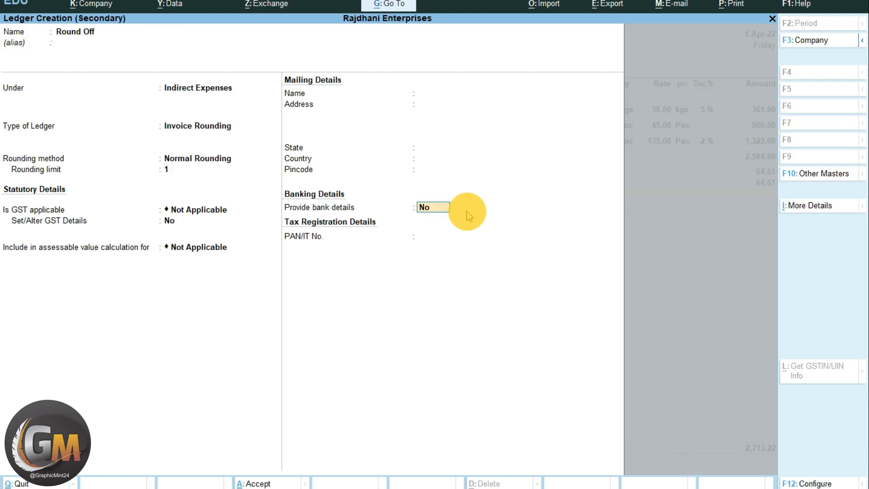
{"action": "key", "text": "Return"}
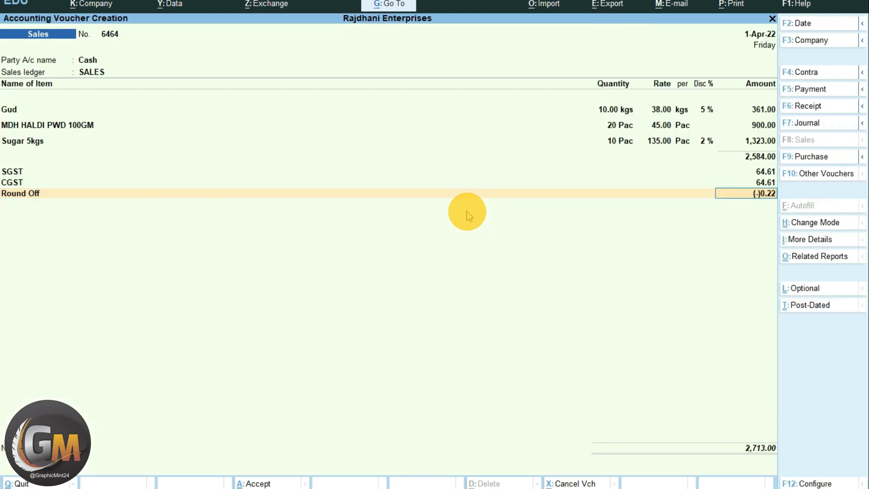
- Accept the round-off amount and save the sales voucher
{"action": "key", "text": "Return"}
{"action": "key", "text": "Return"}
{"action": "key", "text": "Return"}
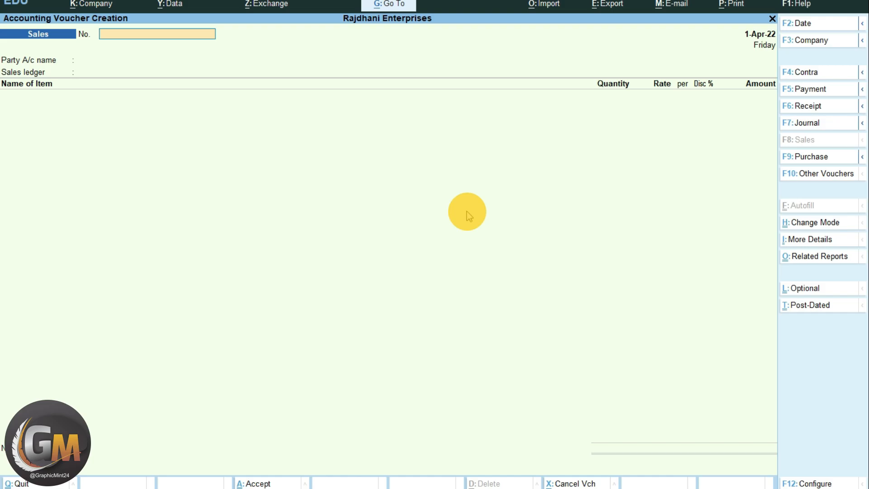
- Reopen sales voucher 6464 to check its print settings, then leave without printing
{"action": "key", "text": "Page_Up"}
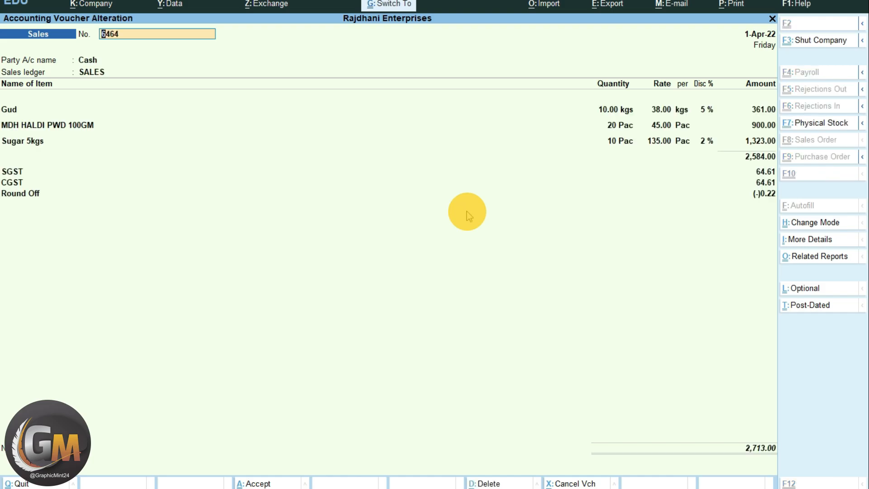
{"action": "key", "text": "alt+p"}
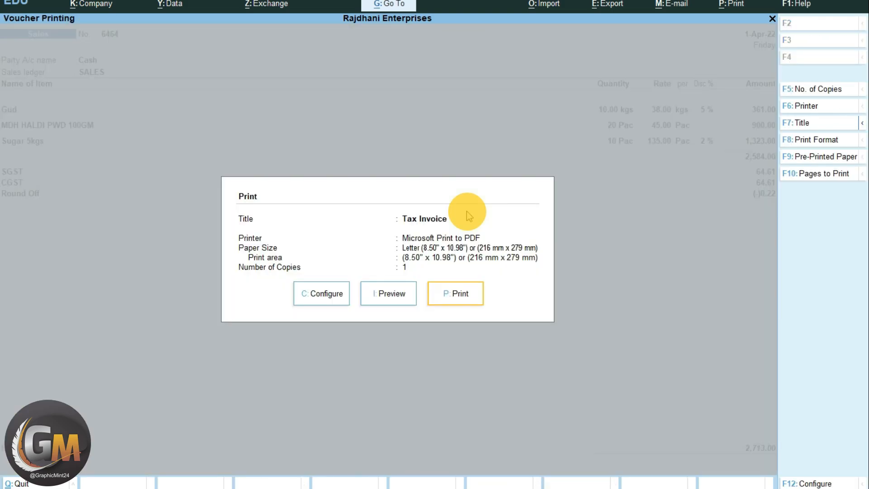
{"action": "key", "text": "Escape"}
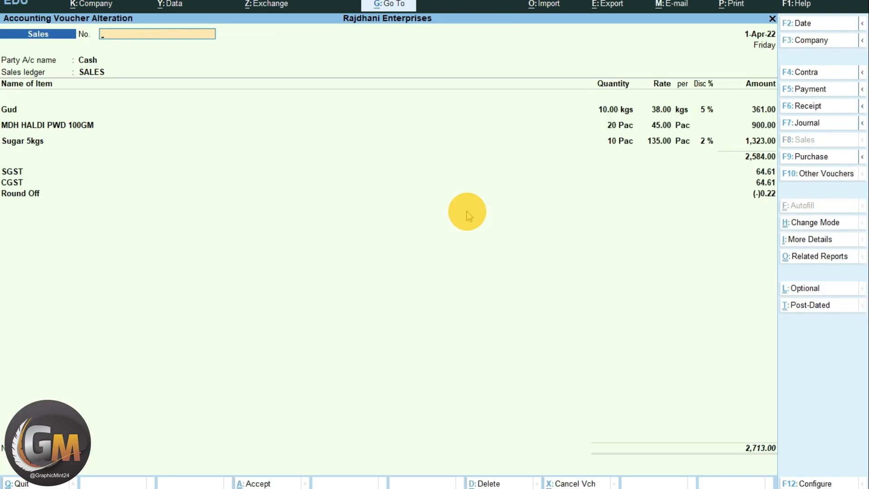
{"action": "key", "text": "Escape"}
{"action": "key", "text": "Escape"}
{"action": "key", "text": "y"}
- Alter the Sales voucher type so that Print voucher after saving is set to Yes, and save it
{"action": "key", "text": "Up"}
{"action": "key", "text": "Up"}
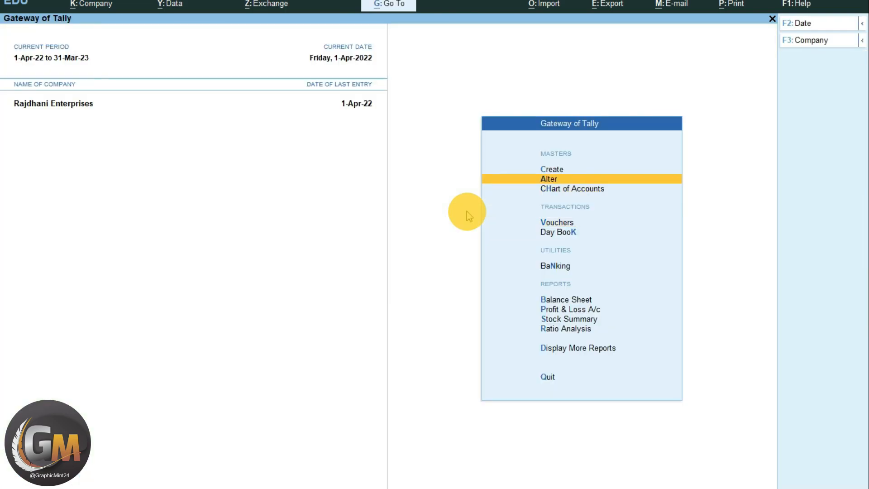
{"action": "key", "text": "Return"}
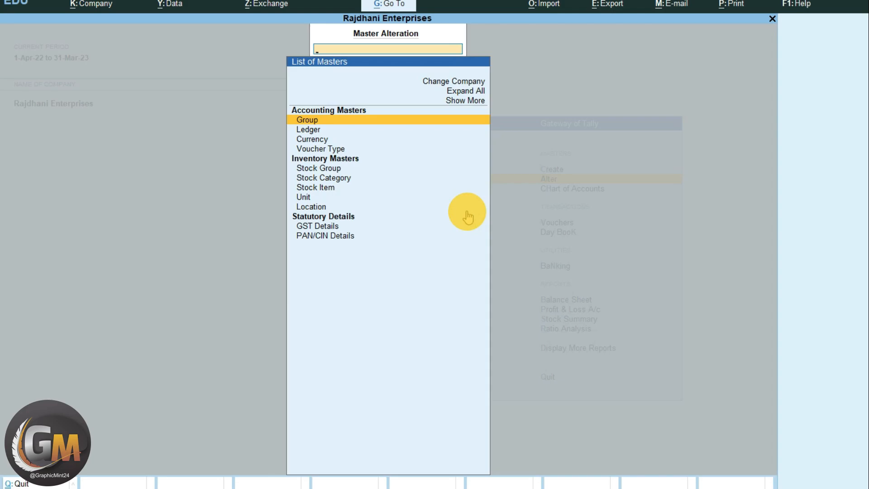
{"action": "key", "text": "Down"}
{"action": "key", "text": "Down"}
{"action": "key", "text": "Down"}
{"action": "key", "text": "Return"}
{"action": "key", "text": "Down"}
{"action": "type", "text": "Sa"}
{"action": "key", "text": "Return"}
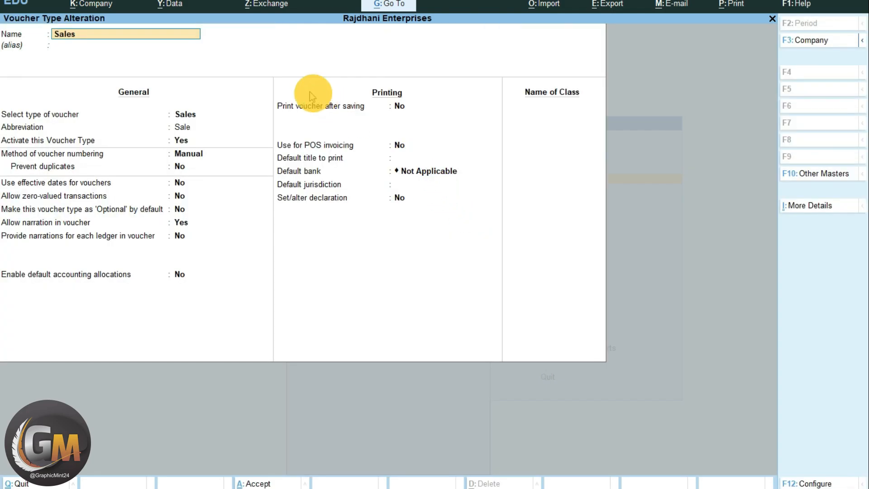
{"action": "left_click", "coordinate": [296, 105]}
{"action": "type", "text": "y"}
{"action": "key", "text": "Return"}
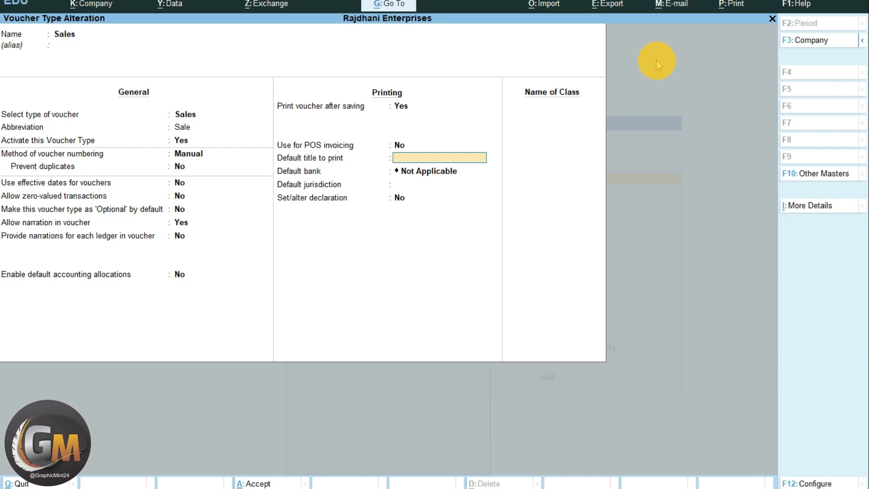
{"action": "key", "text": "ctrl+a"}
{"action": "key", "text": "Escape"}
{"action": "key", "text": "Escape"}
- Reopen sales voucher 6464 and save it again from its Round Off line to bring up the print settings
{"action": "key", "text": "Down"}
{"action": "key", "text": "Down"}
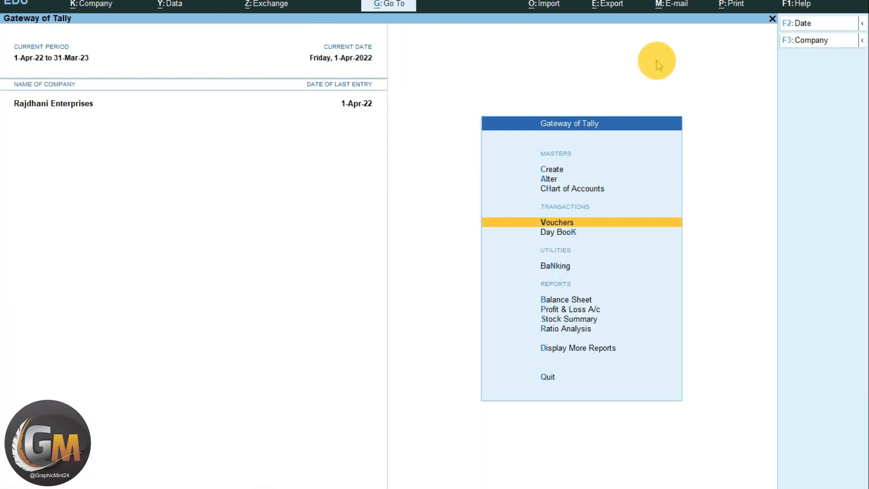
{"action": "key", "text": "Return"}
{"action": "key", "text": "Page_Up"}
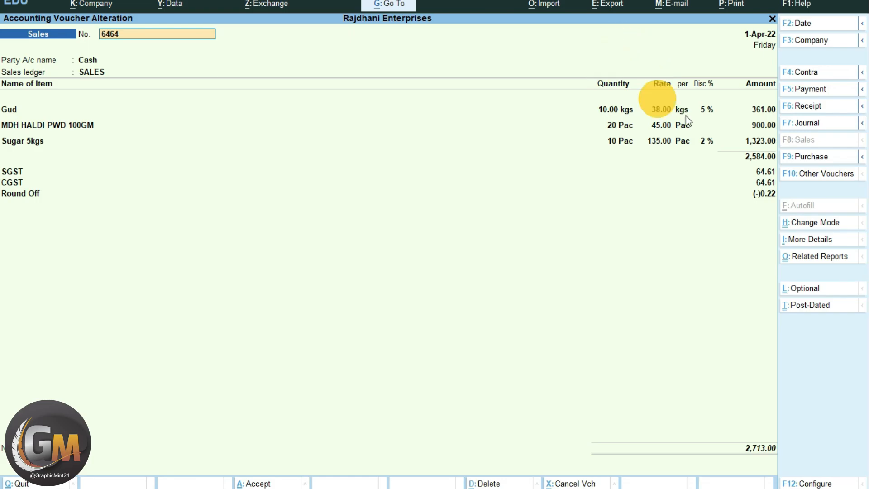
{"action": "left_click", "coordinate": [772, 195]}
{"action": "key", "text": "Return"}
{"action": "key", "text": "Return"}
{"action": "key", "text": "Return"}
{"action": "key", "text": "Return"}
{"action": "key", "text": "Return"}
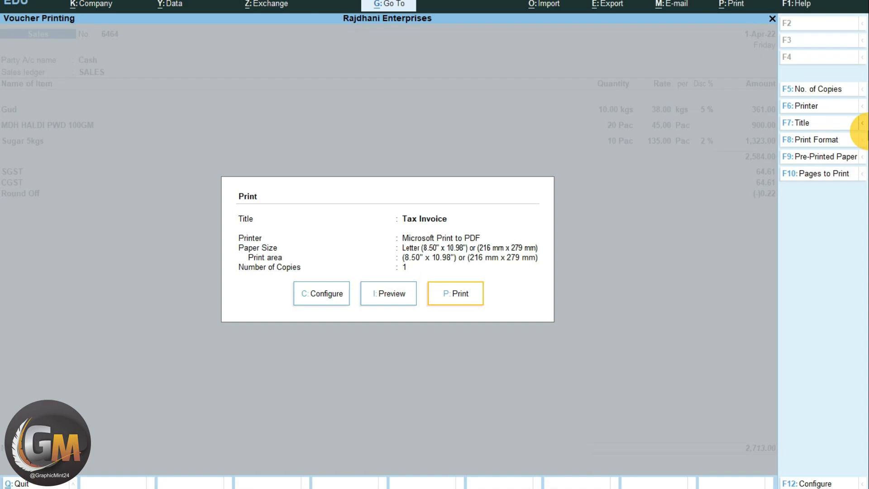
- Preview the Tax Invoice for voucher 6464 and enlarge it to examine the consignee, buyer, items and taxes
{"action": "key", "text": "Left"}
{"action": "key", "text": "Right"}
{"action": "key", "text": "Left"}
{"action": "key", "text": "Left"}
{"action": "key", "text": "Right"}
{"action": "key", "text": "Right"}
{"action": "key", "text": "Left"}
{"action": "key", "text": "Return"}
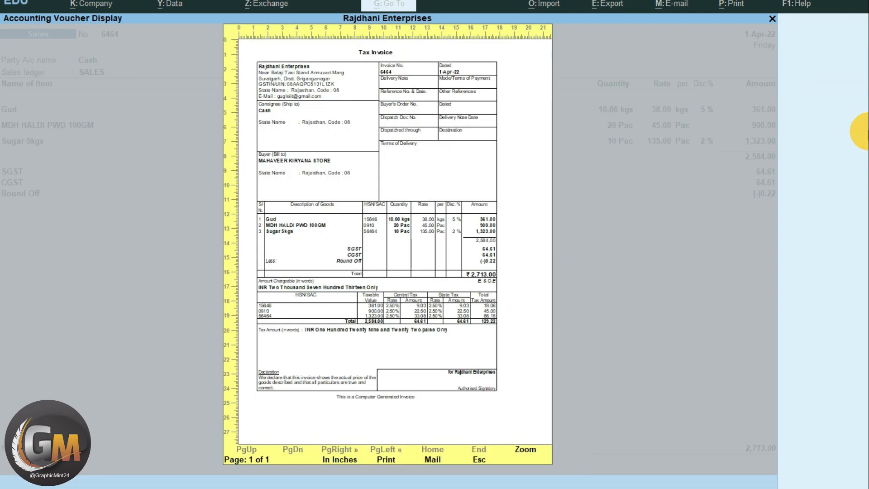
{"action": "key", "text": "z"}
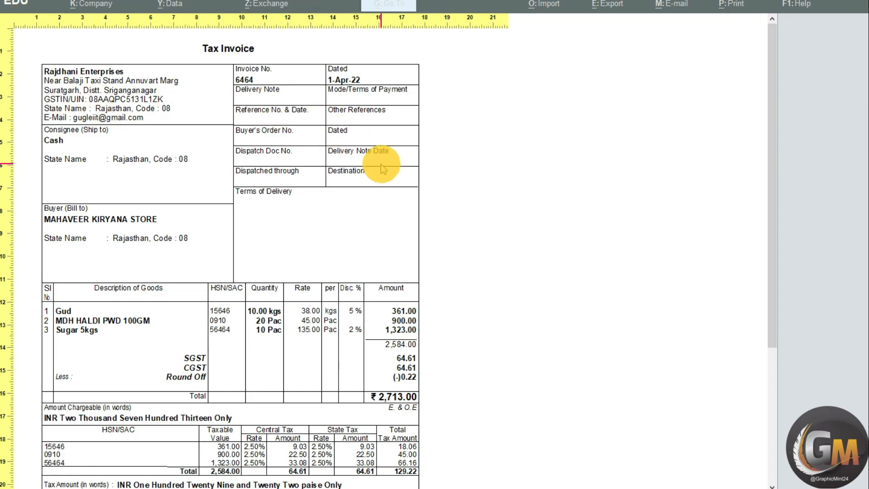
- Examine the rest of the enlarged Tax Invoice down to the tax breakup and declaration, and close the preview
{"action": "scroll", "coordinate": [365, 183], "scroll_direction": "down", "scroll_amount": 3}
{"action": "scroll", "coordinate": [358, 188], "scroll_direction": "down", "scroll_amount": 7}
{"action": "scroll", "coordinate": [340, 201], "scroll_direction": "up", "scroll_amount": 6}
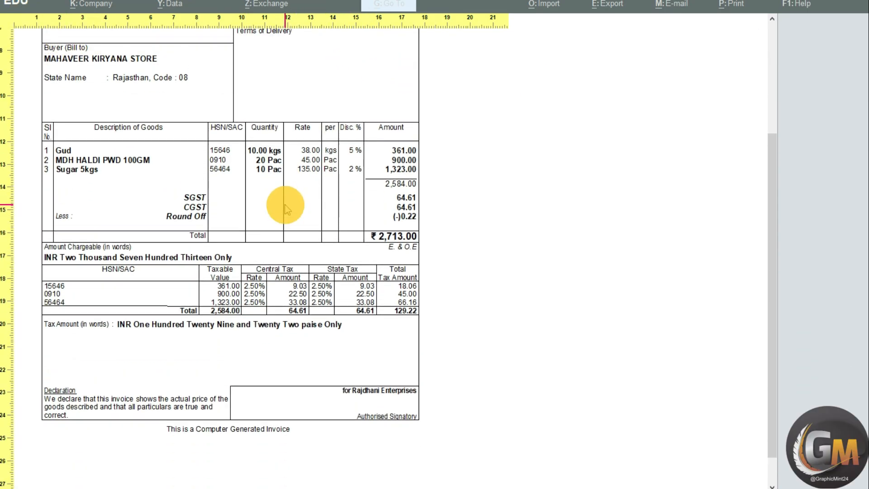
{"action": "scroll", "coordinate": [279, 199], "scroll_direction": "up", "scroll_amount": 4}
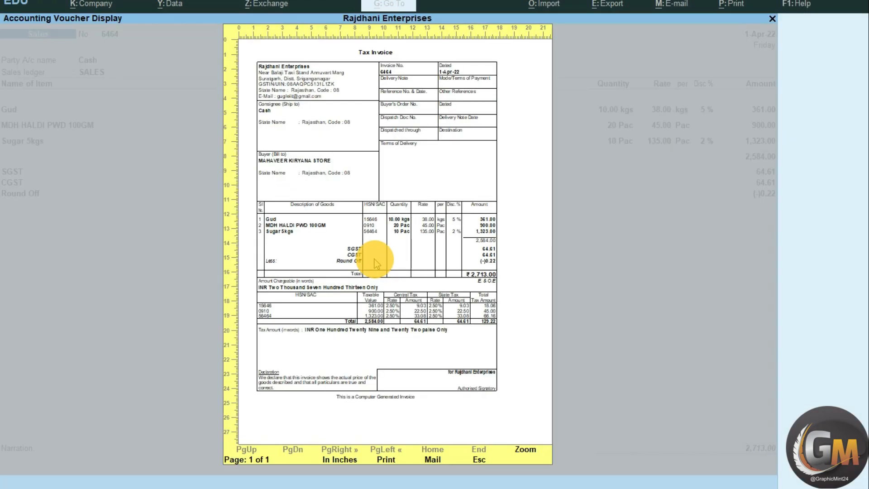
{"action": "left_click", "coordinate": [374, 259]}
{"action": "key", "text": "Escape"}
- Preview the Tax Invoice again and enlarge it to check the Consignee (Ship to) block, then return to the print settings
{"action": "key", "text": "Left"}
{"action": "key", "text": "Left"}
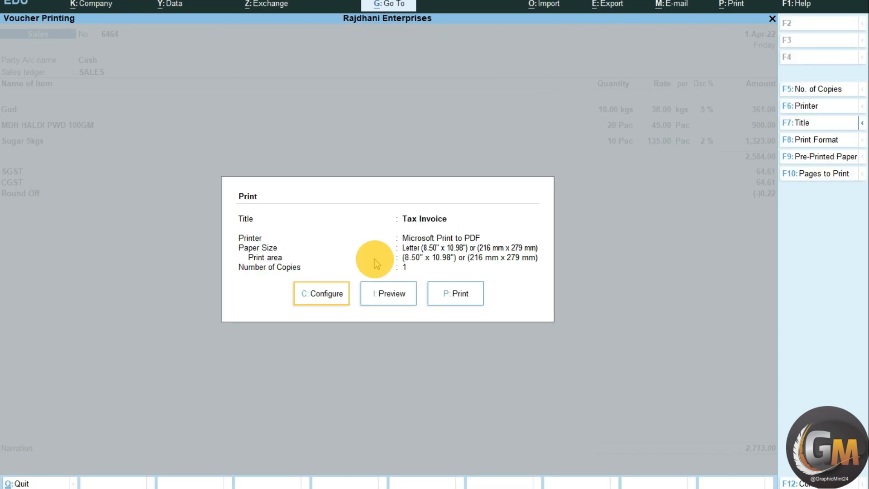
{"action": "key", "text": "Return"}
{"action": "key", "text": "Escape"}
{"action": "left_click", "coordinate": [388, 291]}
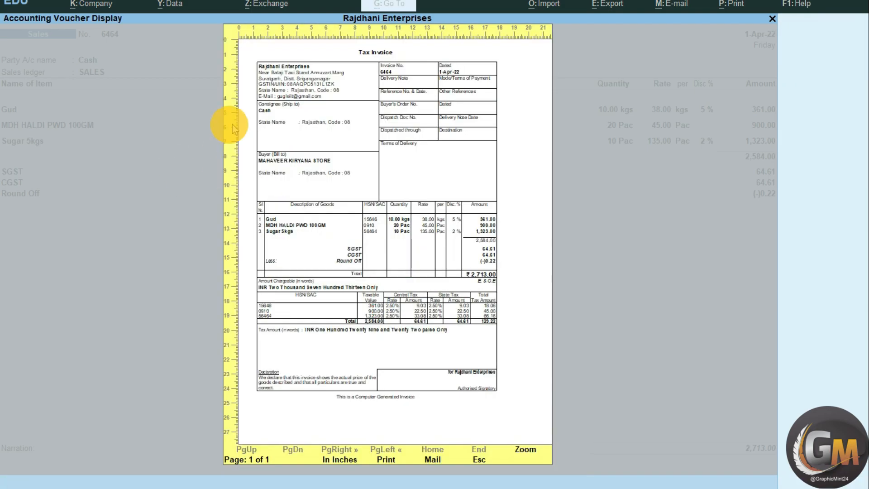
{"action": "left_click", "coordinate": [295, 117]}
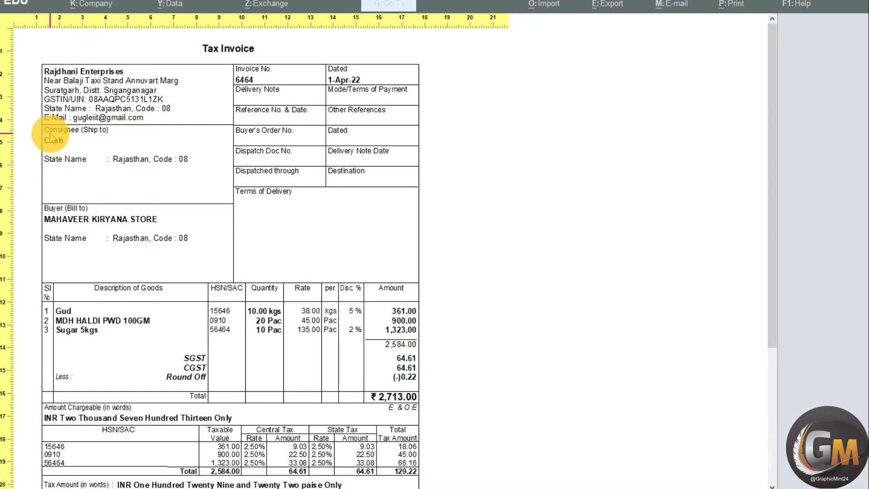
{"action": "key", "text": "Escape"}
{"action": "key", "text": "Escape"}
- Set Show Consignee details to No in the invoice's print configuration
{"action": "left_click", "coordinate": [331, 294]}
{"action": "type", "text": "Con"}
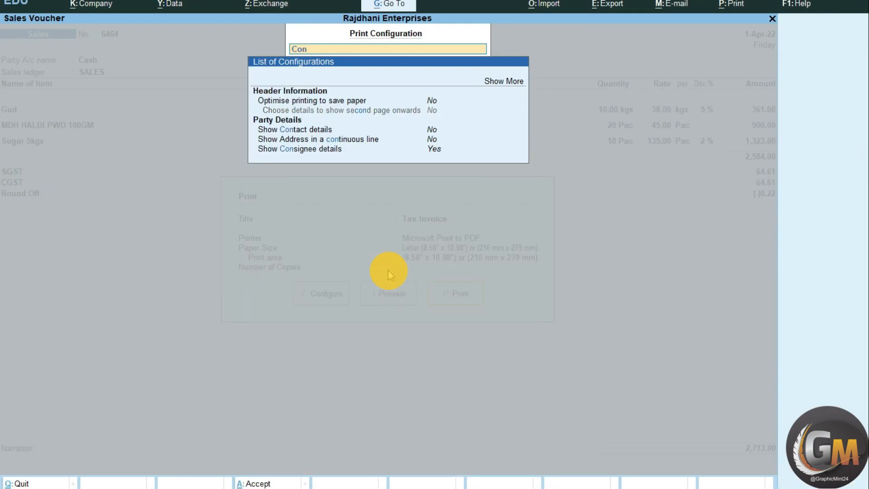
{"action": "type", "text": "s"}
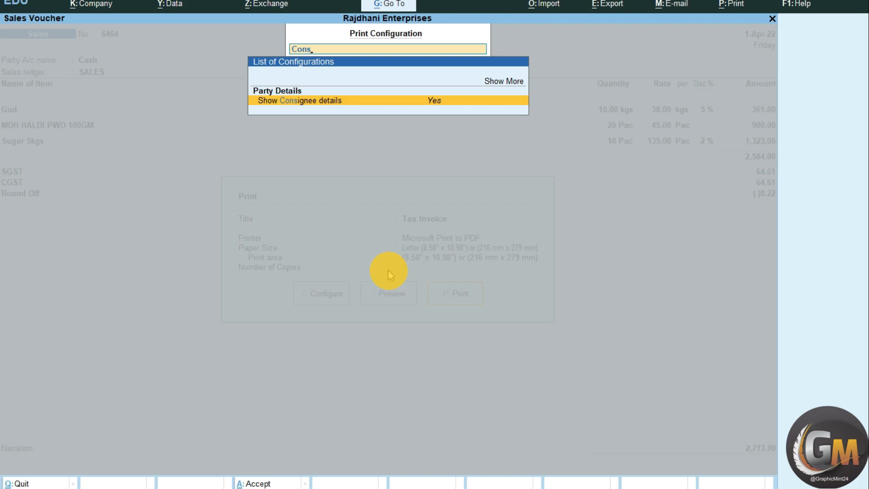
{"action": "key", "text": "Return"}
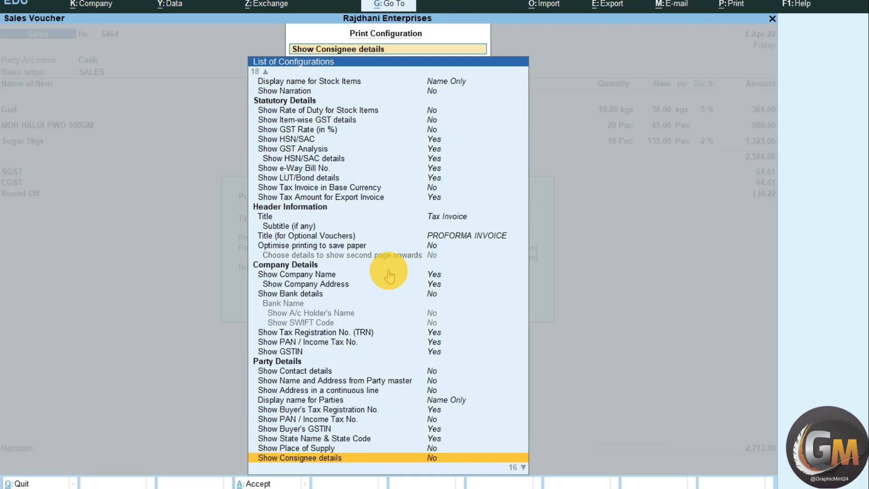
{"action": "key", "text": "Escape"}
{"action": "key", "text": "Escape"}
- Preview the Tax Invoice and enlarge it to check the party block and the delivery and dispatch boxes
{"action": "key", "text": "i"}
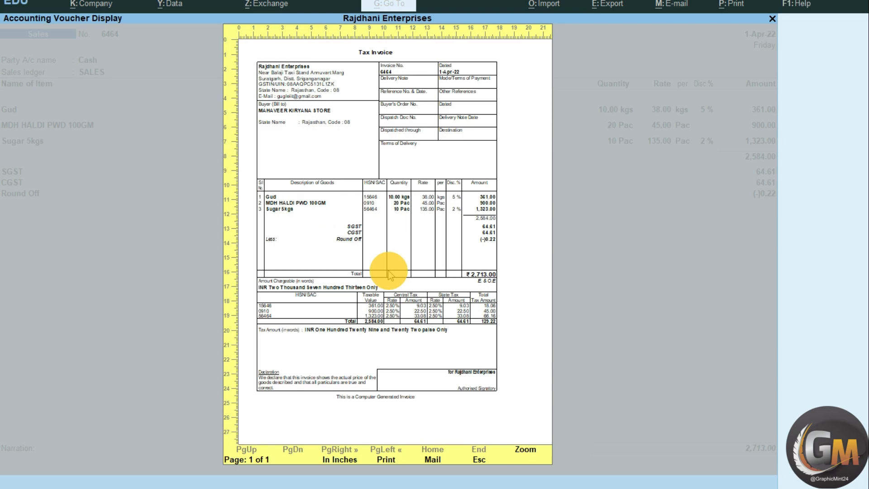
{"action": "key", "text": "alt+z"}
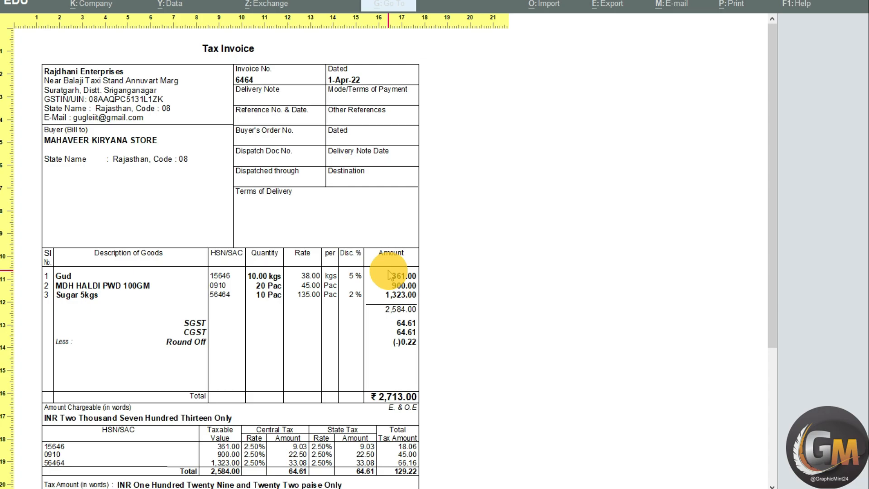
{"action": "key", "text": "alt+z"}
{"action": "key", "text": "Escape"}
- Set Show Terms of Payment and Delivery to No in the print configuration
{"action": "key", "text": "c"}
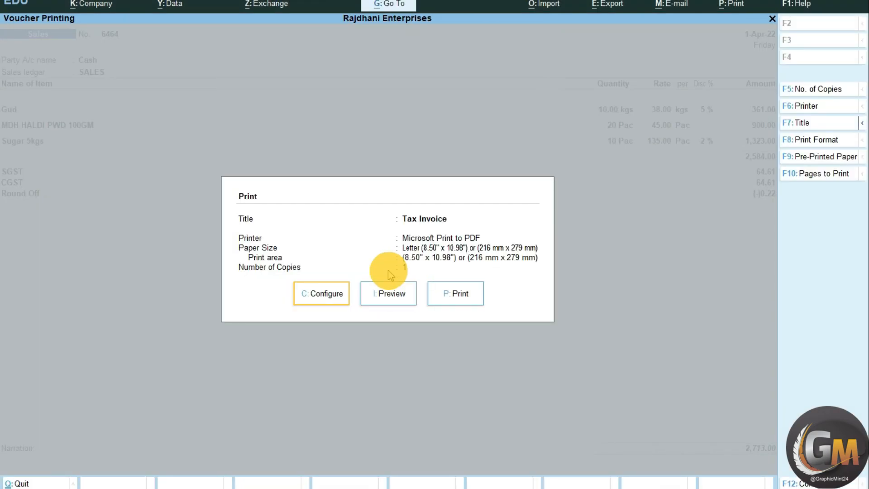
{"action": "scroll", "coordinate": [389, 275], "scroll_direction": "down", "scroll_amount": 8}
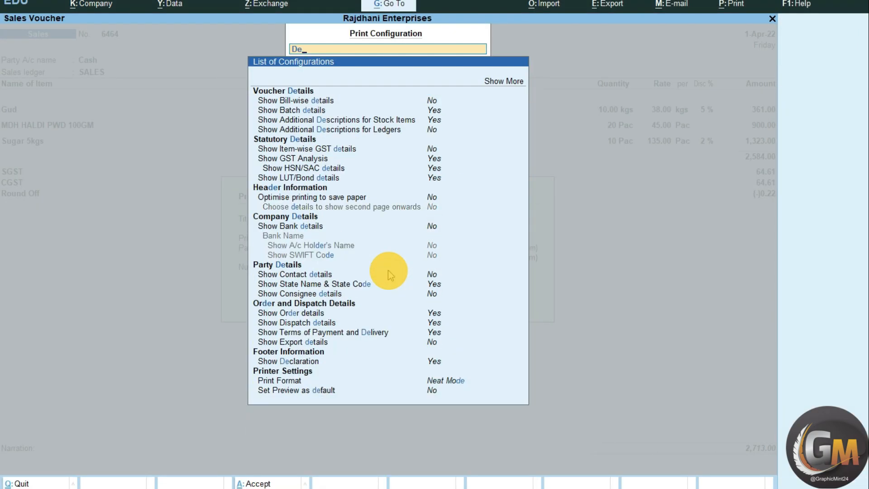
{"action": "type", "text": "Del"}
{"action": "key", "text": "Return"}
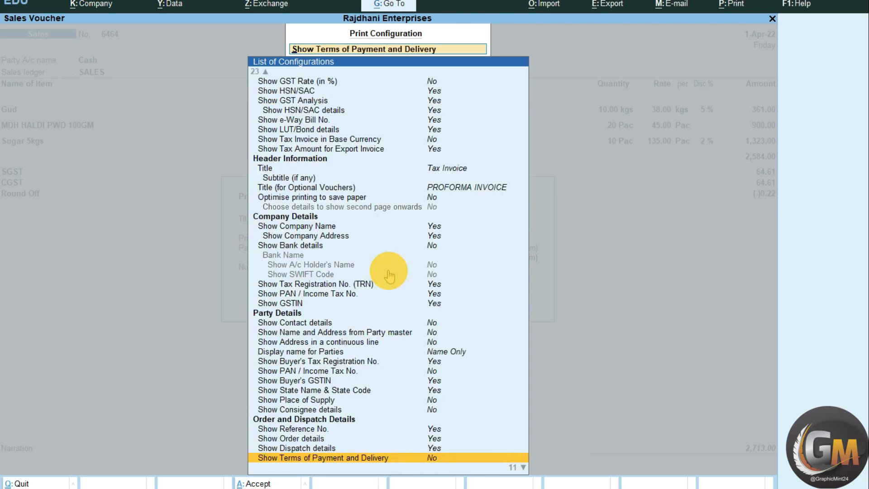
- Set Show Reference No., Show Order details and Show Dispatch details to No in the print configuration
{"action": "key", "text": "Up"}
{"action": "key", "text": "Up"}
{"action": "key", "text": "Up"}
{"action": "key", "text": "Down"}
{"action": "key", "text": "Down"}
{"action": "key", "text": "Down"}
{"action": "key", "text": "Down"}
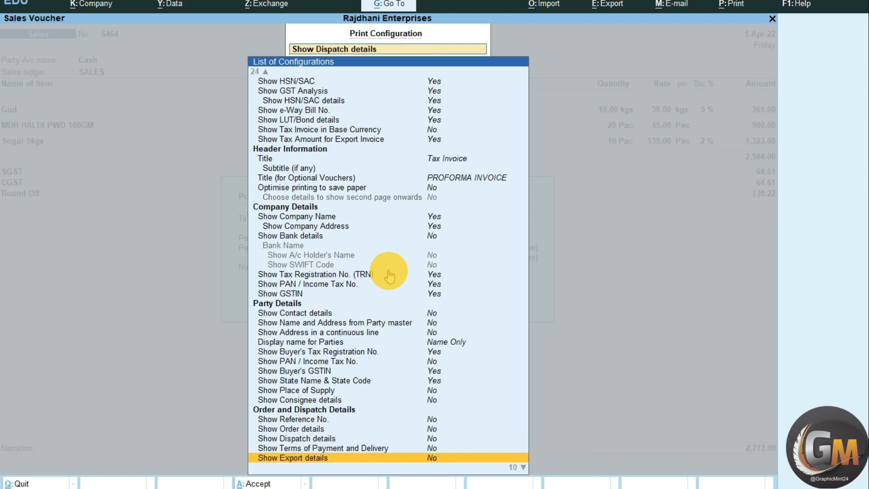
{"action": "key", "text": "Down"}
{"action": "key", "text": "Down"}
{"action": "key", "text": "Up"}
{"action": "key", "text": "Up"}
{"action": "key", "text": "Up"}
{"action": "key", "text": "Up"}
{"action": "key", "text": "Up"}
{"action": "key", "text": "Up"}
{"action": "key", "text": "Up"}
{"action": "key", "text": "Down"}
{"action": "key", "text": "Down"}
{"action": "key", "text": "Down"}
{"action": "key", "text": "Down"}
{"action": "key", "text": "Down"}
{"action": "key", "text": "Up"}
{"action": "key", "text": "Up"}
{"action": "key", "text": "Escape"}
- Preview the Tax Invoice with the order and dispatch fields switched off, enlarge it, and close the preview
{"action": "key", "text": "Right"}
{"action": "key", "text": "Return"}
{"action": "key", "text": "Return"}
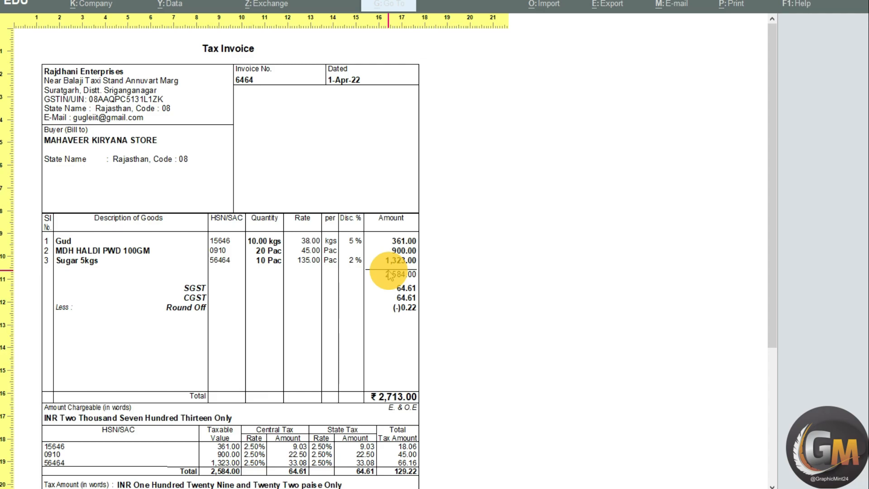
{"action": "key", "text": "Return"}
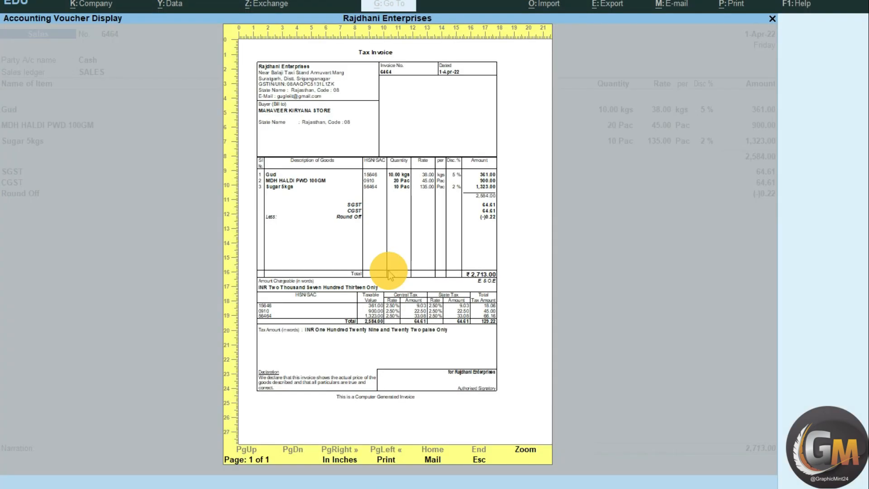
{"action": "key", "text": "Escape"}
- Set Use Simple Invoice format to Yes in the print configuration
{"action": "key", "text": "Left"}
{"action": "key", "text": "Left"}
{"action": "key", "text": "Return"}
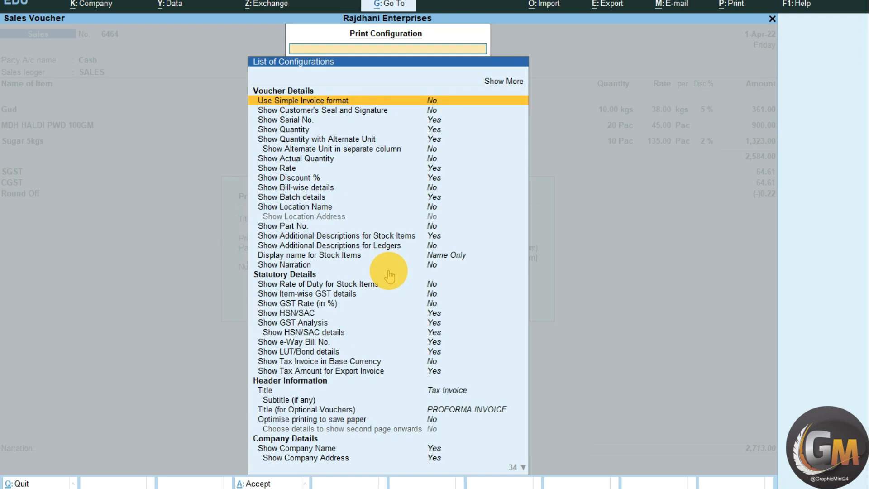
{"action": "key", "text": "Return"}
- Preview the simple-format invoice and enlarge it to examine its header, party, item and tax layout
{"action": "key", "text": "Return"}
{"action": "key", "text": "Return"}
{"action": "key", "text": "Return"}
{"action": "key", "text": "Return"}
{"action": "key", "text": "BackSpace"}
{"action": "key", "text": "Escape"}
{"action": "key", "text": "i"}
{"action": "key", "text": "Return"}
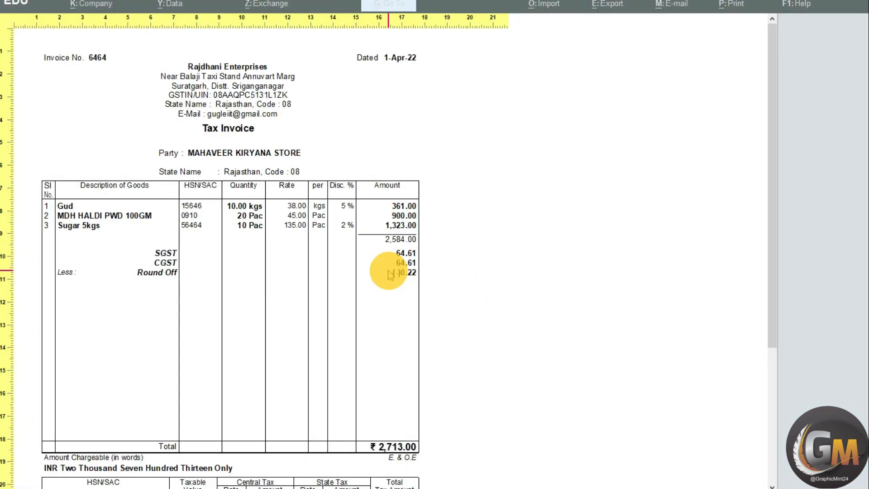
{"action": "key", "text": "Return"}
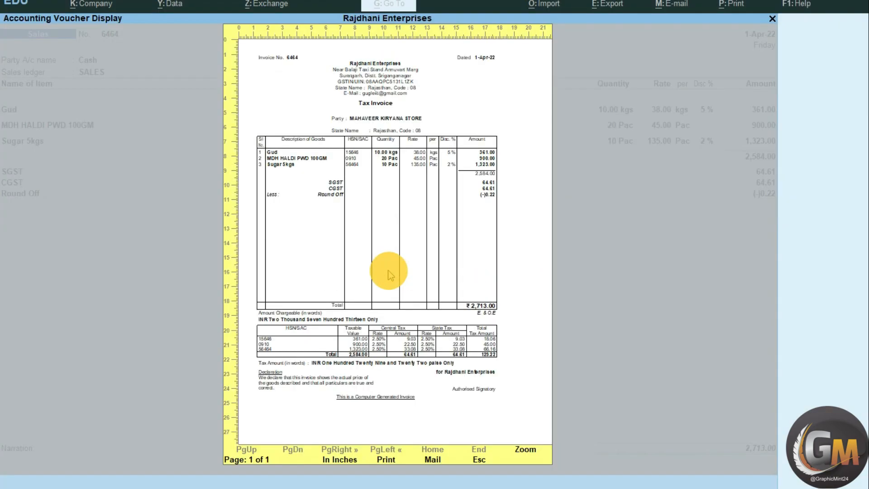
{"action": "key", "text": "Return"}
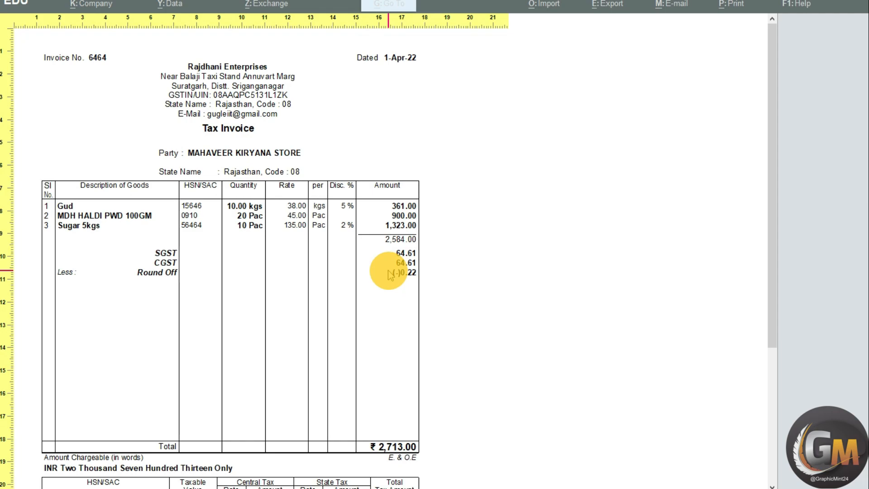
{"action": "key", "text": "Return"}
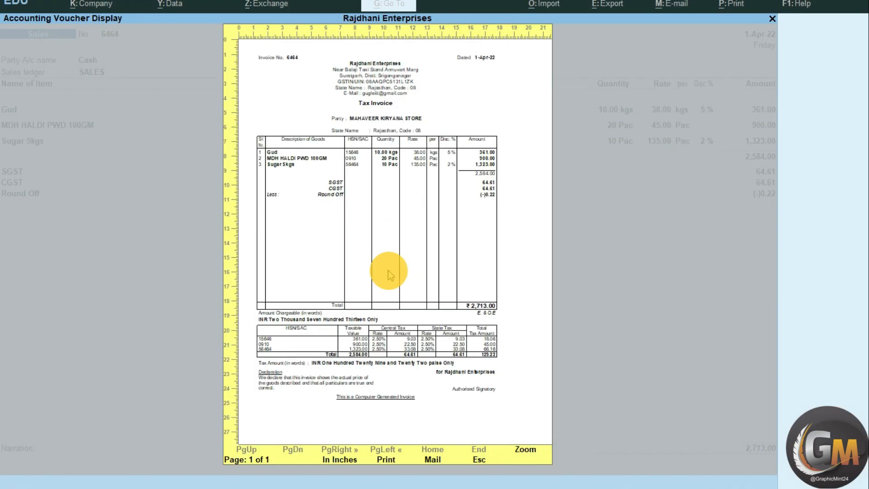
- Set Use Simple Invoice format back to No in the print configuration
{"action": "key", "text": "Escape"}
{"action": "key", "text": "c"}
{"action": "key", "text": "Escape"}
- Preview the invoice in the standard format, look over its item and tax sections, and leave printing
{"action": "key", "text": "i"}
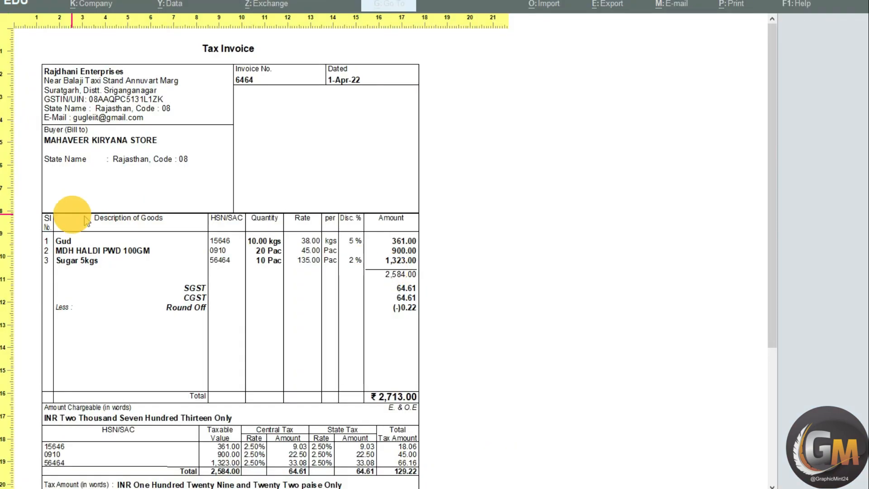
{"action": "scroll", "coordinate": [428, 270], "scroll_direction": "down", "scroll_amount": 3}
{"action": "left_click", "coordinate": [426, 270]}
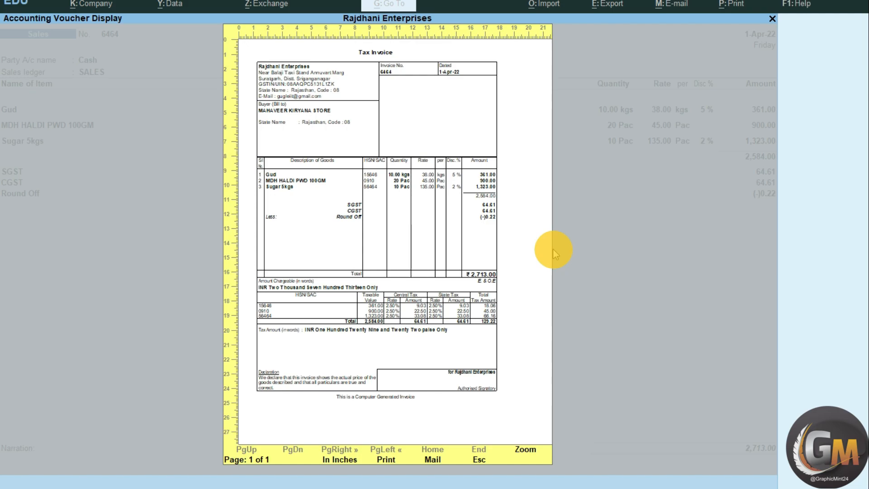
{"action": "key", "text": "Escape"}
{"action": "key", "text": "Escape"}
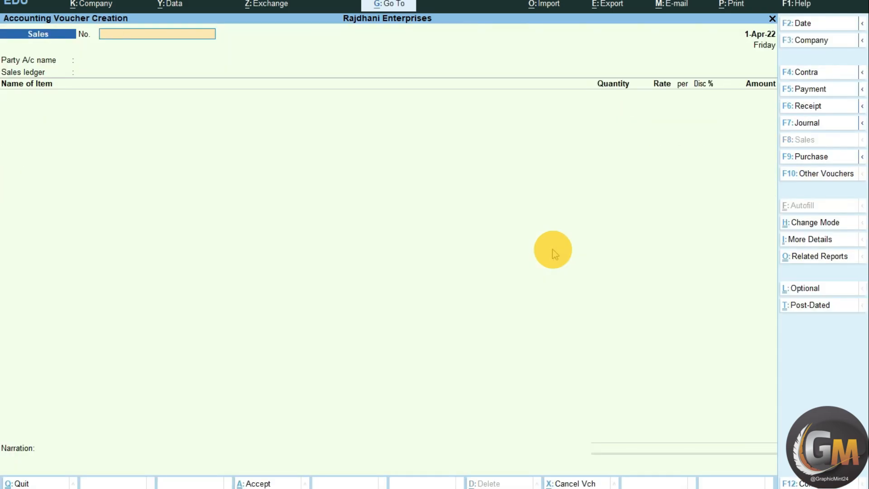
- Reopen sales voucher 6464 and add a Gud line of 10 kgs below the Sugar 5kgs line
{"action": "left_click", "coordinate": [765, 141]}
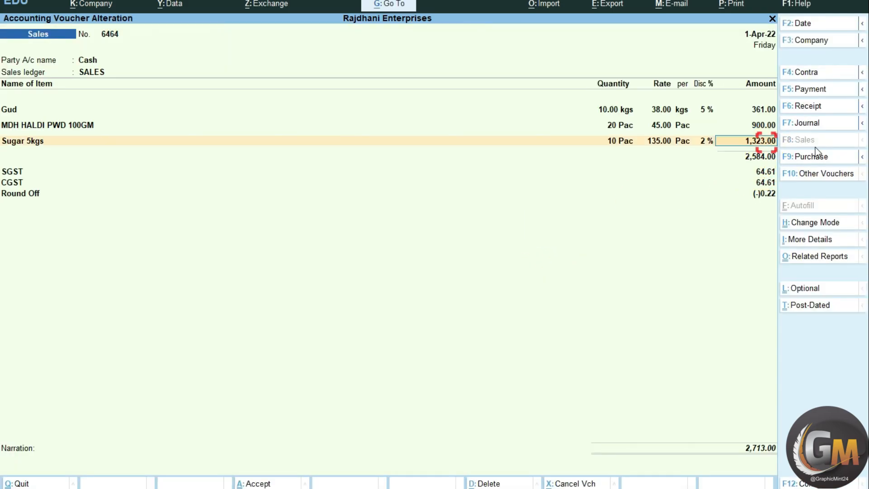
{"action": "key", "text": "Return"}
{"action": "type", "text": "Gud"}
{"action": "key", "text": "Return"}
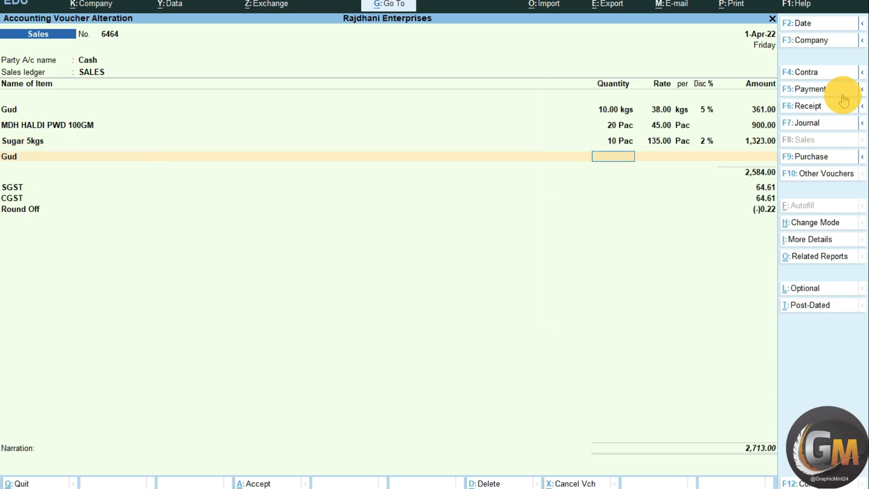
{"action": "type", "text": "10"}
{"action": "key", "text": "Return"}
- Add a second extra Gud line of 10 kgs to the sales voucher
{"action": "key", "text": "Return"}
{"action": "key", "text": "Return"}
{"action": "key", "text": "Return"}
{"action": "key", "text": "Return"}
{"action": "type", "text": "G"}
- Add two Sugar 5kgs lines of 10 Pac each below the Gud lines
{"action": "key", "text": "Return"}
{"action": "type", "text": "10"}
{"action": "key", "text": "Return"}
{"action": "key", "text": "Return"}
{"action": "key", "text": "Return"}
{"action": "key", "text": "Return"}
{"action": "key", "text": "Return"}
{"action": "type", "text": "S"}
{"action": "key", "text": "Return"}
{"action": "type", "text": "10"}
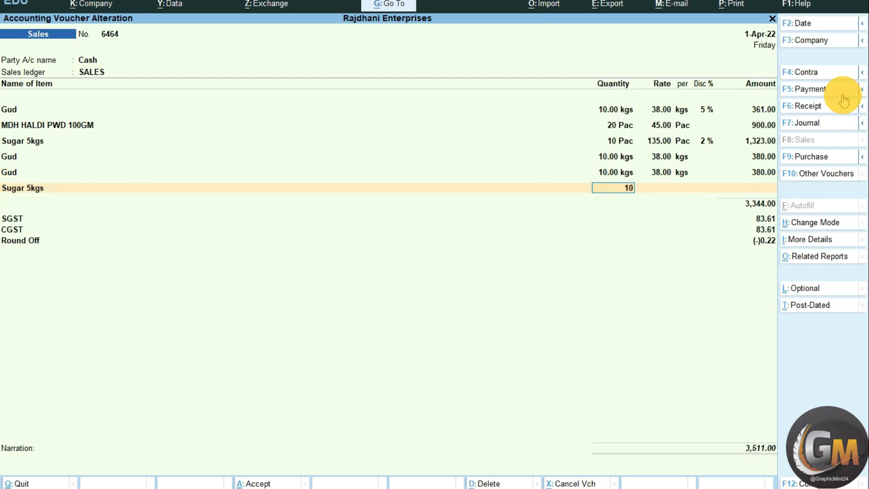
{"action": "key", "text": "Return"}
{"action": "key", "text": "Return"}
{"action": "key", "text": "Return"}
{"action": "key", "text": "Return"}
- Add two more Sugar 5kgs lines and four MDH HALDI PWD 100GM lines, each with a quantity of 10 Pac
{"action": "key", "text": "Return"}
{"action": "type", "text": "S"}
{"action": "key", "text": "Return"}
{"action": "type", "text": "10"}
{"action": "key", "text": "Return"}
{"action": "key", "text": "Return"}
{"action": "key", "text": "Return"}
{"action": "key", "text": "Return"}
{"action": "key", "text": "Return"}
{"action": "type", "text": "S"}
{"action": "key", "text": "Return"}
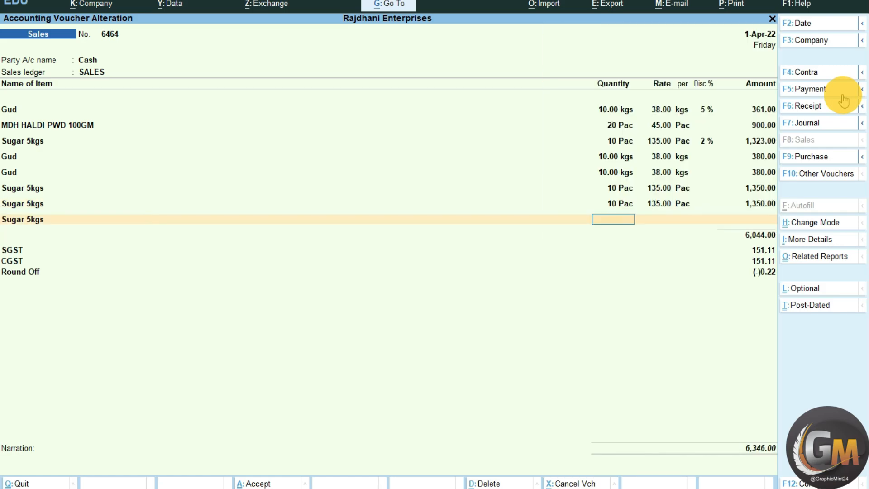
{"action": "type", "text": "10"}
{"action": "key", "text": "Return"}
{"action": "key", "text": "Return"}
{"action": "key", "text": "Return"}
{"action": "key", "text": "Return"}
{"action": "key", "text": "Return"}
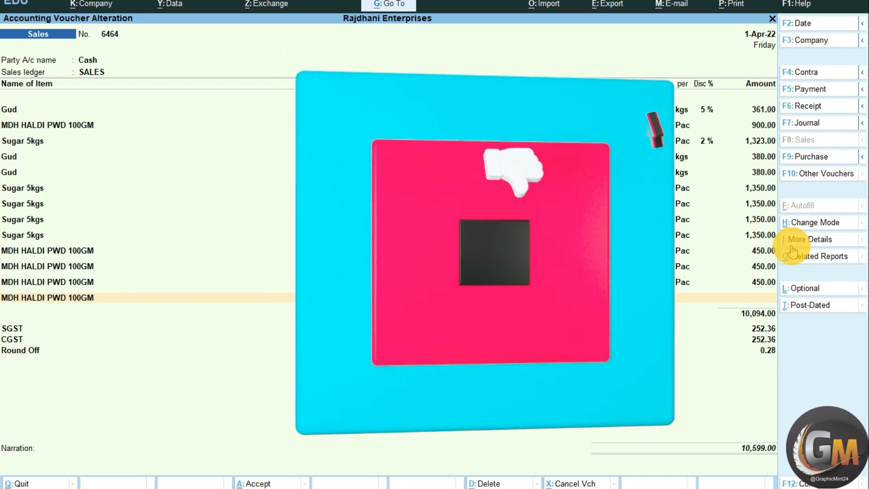
{"action": "key", "text": "Return"}
{"action": "key", "text": "Return"}
- Add two MDH HALDI PWD 100GM lines with a quantity of 5 Pac each
{"action": "type", "text": "M"}
{"action": "key", "text": "Return"}
{"action": "type", "text": "5"}
{"action": "key", "text": "Return"}
{"action": "key", "text": "Return"}
{"action": "key", "text": "Return"}
{"action": "key", "text": "Return"}
{"action": "key", "text": "Return"}
{"action": "type", "text": "M"}
{"action": "key", "text": "Return"}
{"action": "type", "text": "5"}
{"action": "key", "text": "Return"}
{"action": "key", "text": "Return"}
{"action": "key", "text": "Return"}
{"action": "key", "text": "Return"}
{"action": "key", "text": "Return"}
- Add another two MDH HALDI PWD 100GM lines of 5 Pac each and finish the item list
{"action": "type", "text": "M"}
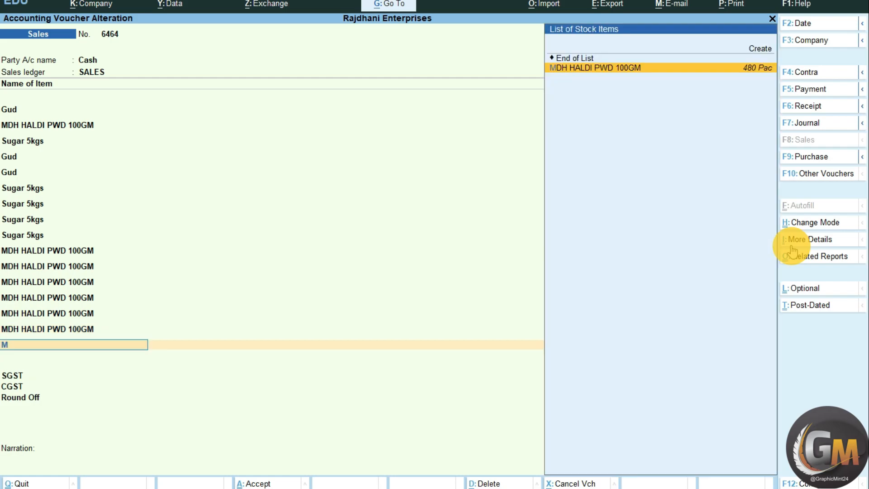
{"action": "key", "text": "Return"}
{"action": "type", "text": "5"}
{"action": "key", "text": "Return"}
{"action": "key", "text": "Return"}
{"action": "key", "text": "Return"}
{"action": "key", "text": "Return"}
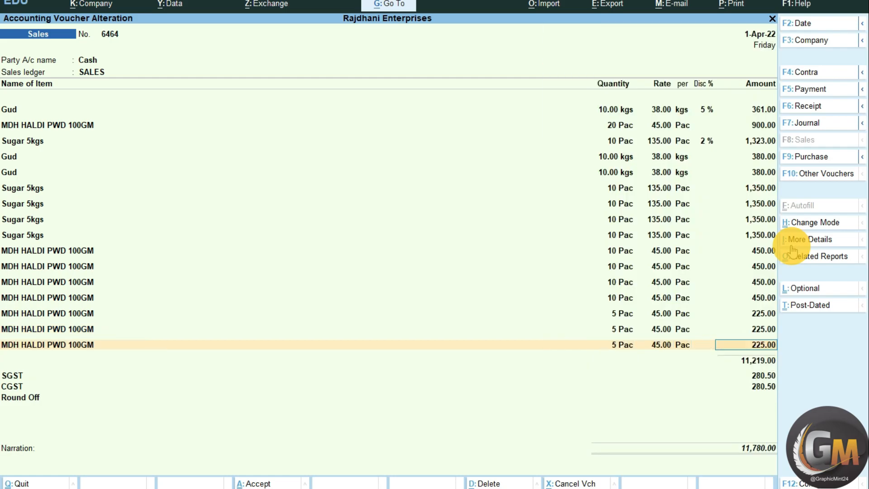
{"action": "key", "text": "Return"}
{"action": "type", "text": "M"}
{"action": "key", "text": "Return"}
{"action": "type", "text": "5"}
{"action": "key", "text": "Return"}
{"action": "key", "text": "Return"}
{"action": "key", "text": "Return"}
{"action": "key", "text": "Return"}
{"action": "key", "text": "Return"}
{"action": "key", "text": "Return"}
{"action": "key", "text": "Return"}
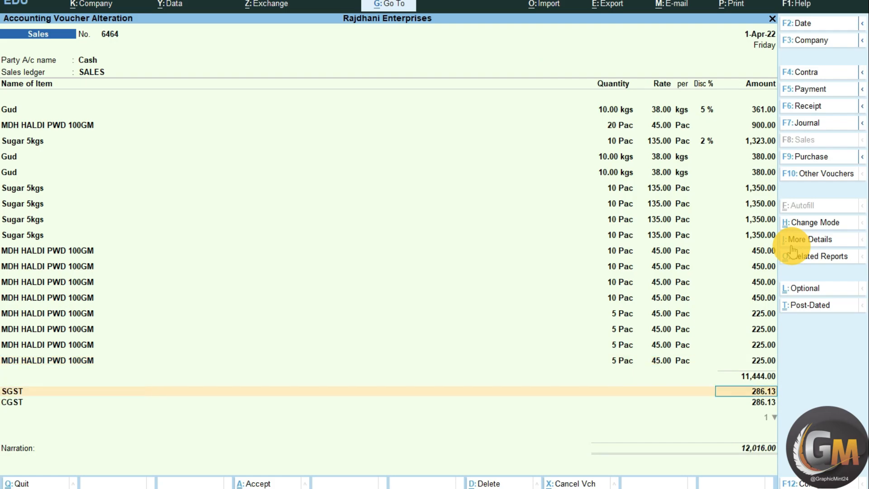
- Update the SGST, CGST and Round Off lines, leave the narration blank, and save the sales voucher
{"action": "key", "text": "Return"}
{"action": "key", "text": "Return"}
{"action": "key", "text": "Return"}
{"action": "key", "text": "Return"}
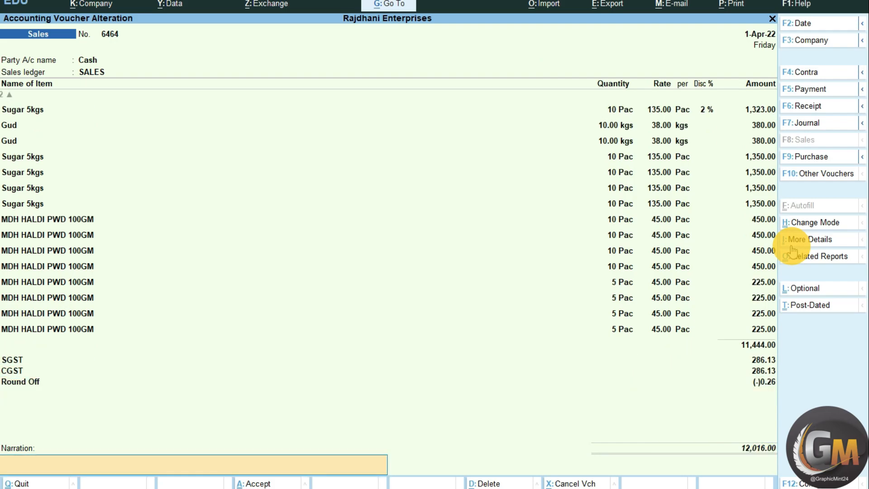
{"action": "key", "text": "Return"}
- Preview the Tax Invoice with the extended item list and enlarge its first page
{"action": "key", "text": "Left"}
{"action": "key", "text": "Return"}
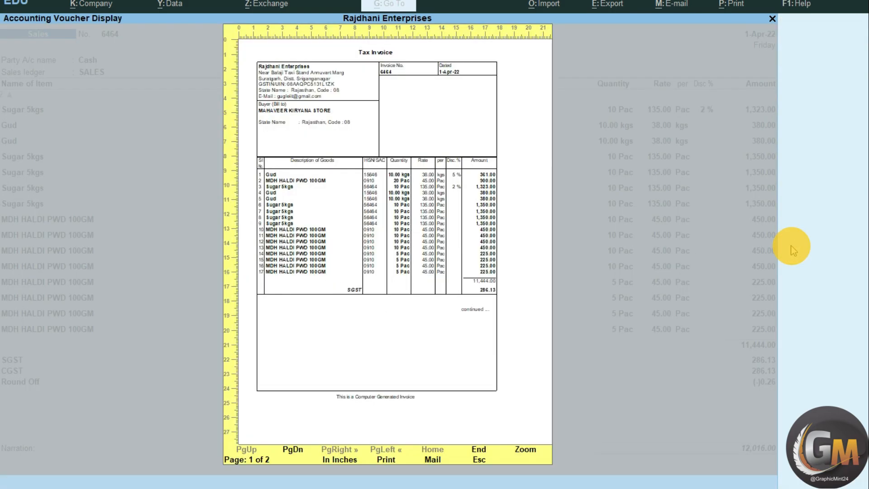
{"action": "key", "text": "Return"}
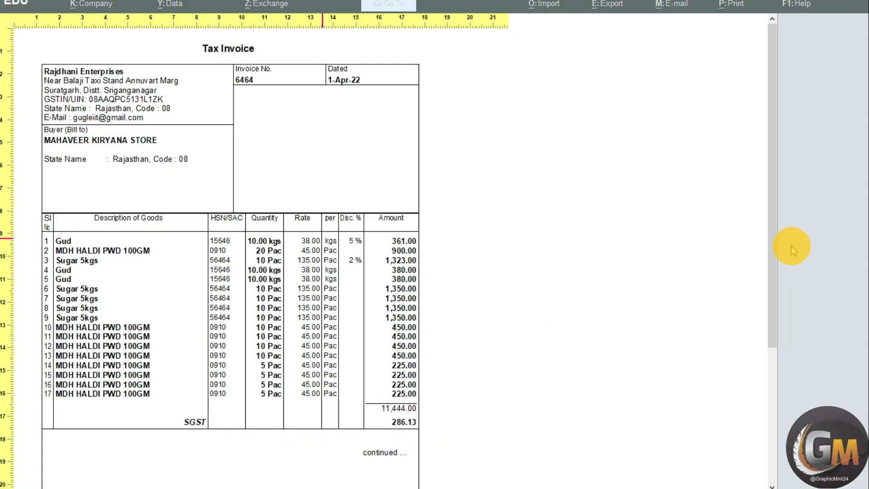
- Examine both pages of the Tax Invoice preview to see how the long item list splits, and close the preview
{"action": "key", "text": "Return"}
{"action": "key", "text": "Page_Down"}
{"action": "key", "text": "Page_Up"}
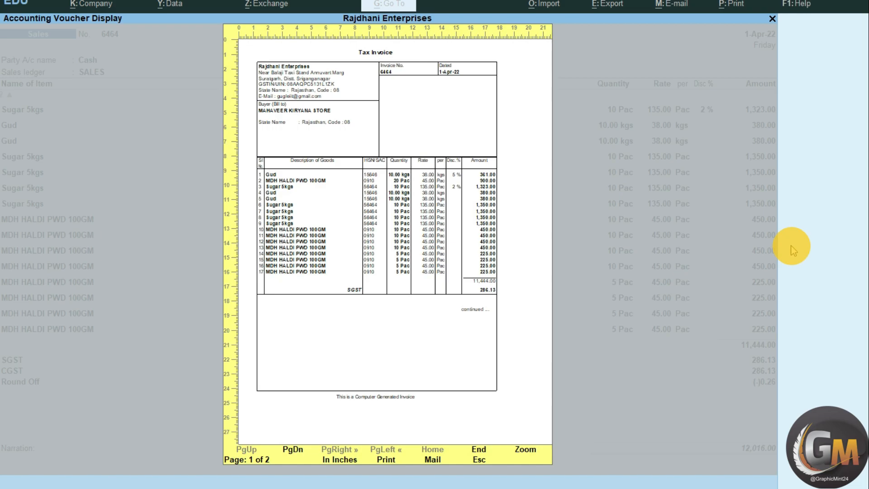
{"action": "key", "text": "Page_Down"}
{"action": "key", "text": "Page_Up"}
{"action": "key", "text": "Page_Down"}
{"action": "key", "text": "Page_Up"}
{"action": "key", "text": "Escape"}
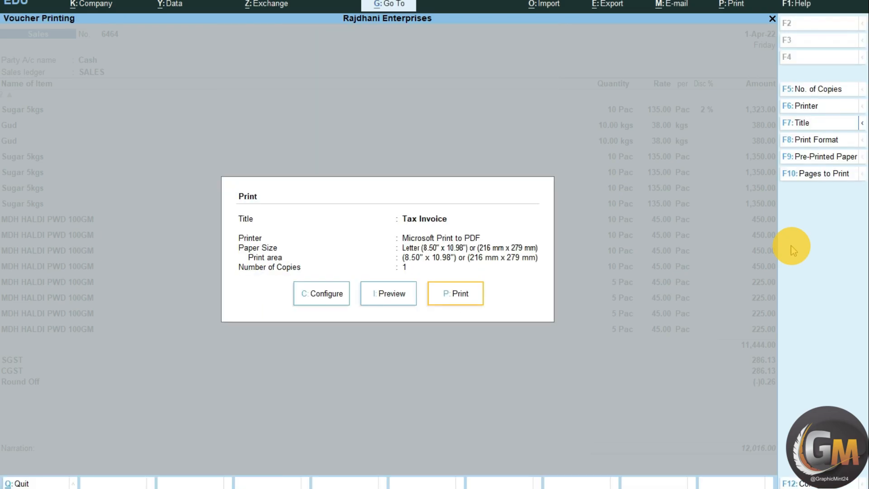
- Enable the Optimise printing to save paper option in the invoice's print configuration
{"action": "key", "text": "Left"}
{"action": "key", "text": "Left"}
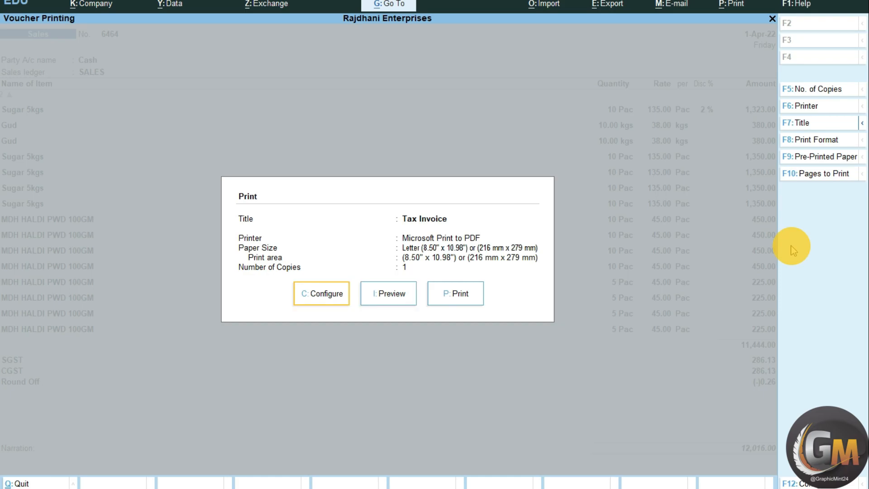
{"action": "key", "text": "Return"}
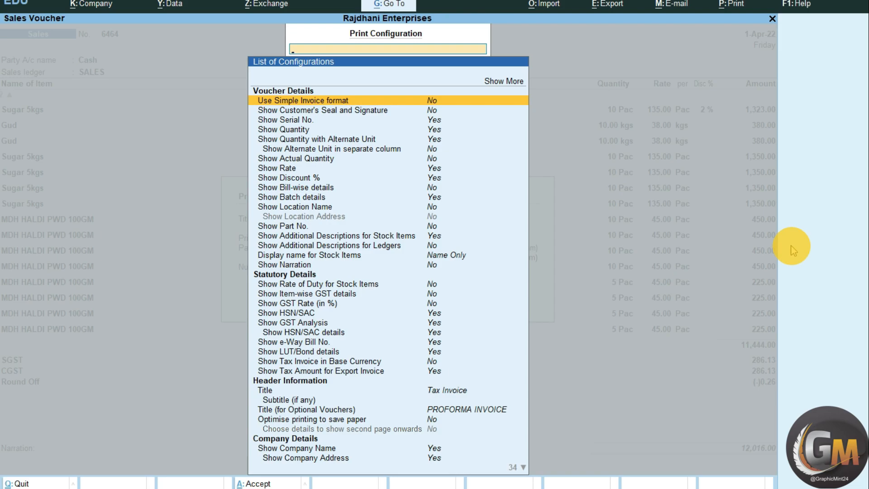
{"action": "type", "text": "Optimise printing to save paper"}
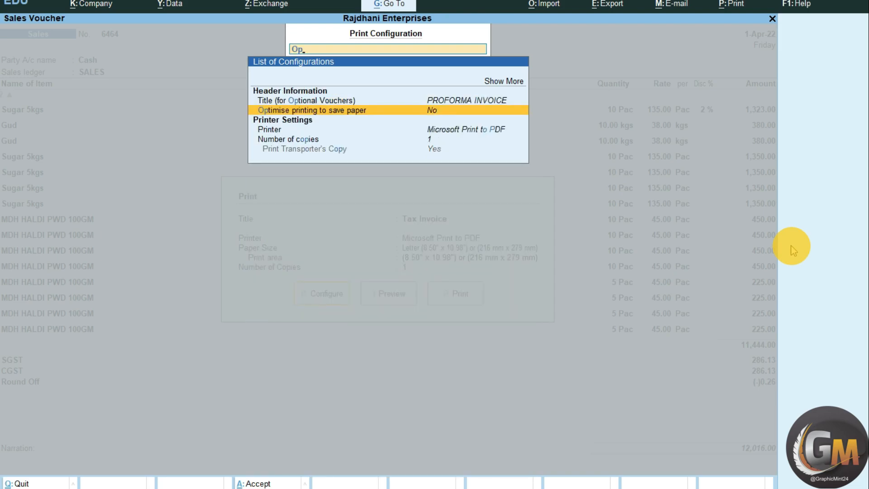
{"action": "key", "text": "Return"}
{"action": "key", "text": "Escape"}
- Preview the Tax Invoice, examine its enlarged totals, tax analysis and declaration area, and close the preview
{"action": "key", "text": "Right"}
{"action": "key", "text": "Return"}
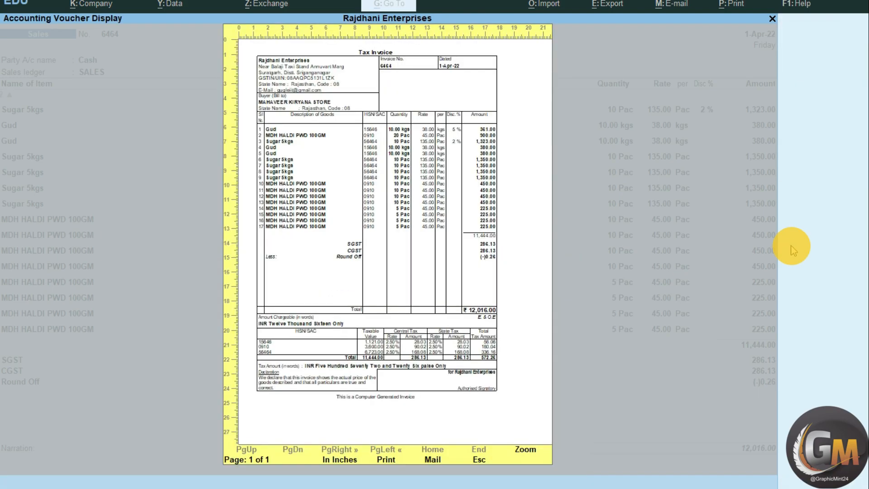
{"action": "key", "text": "Return"}
{"action": "key", "text": "Return"}
{"action": "key", "text": "Return"}
{"action": "key", "text": "Return"}
{"action": "key", "text": "Return"}
{"action": "scroll", "coordinate": [617, 272], "scroll_direction": "down", "scroll_amount": 5}
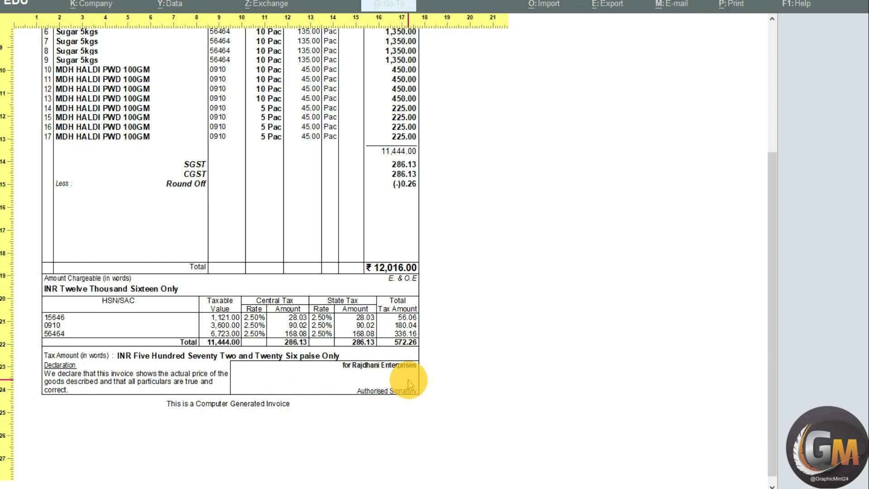
{"action": "key", "text": "Return"}
{"action": "key", "text": "Escape"}
- Enable the Show Bank details option in the invoice's print configuration
{"action": "key", "text": "Left"}
{"action": "key", "text": "Left"}
{"action": "key", "text": "Return"}
{"action": "type", "text": "Bank"}
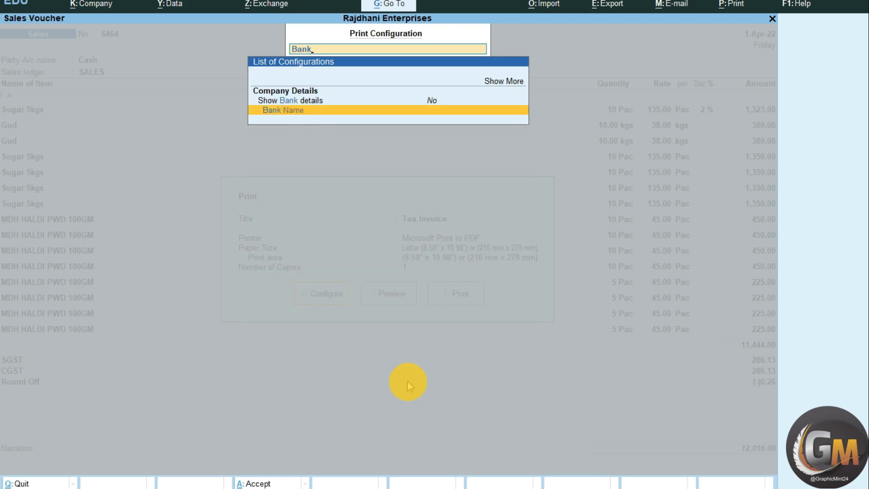
{"action": "key", "text": "Return"}
{"action": "key", "text": "Down"}
{"action": "key", "text": "Up"}
{"action": "key", "text": "Up"}
{"action": "key", "text": "Return"}
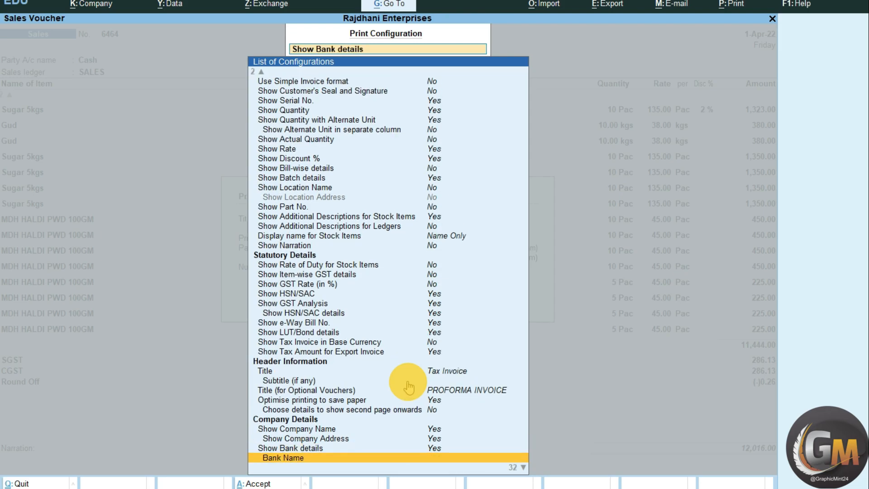
- Check the banks available for the invoice's Bank Name, and open a creation form for a new ledger
{"action": "key", "text": "Return"}
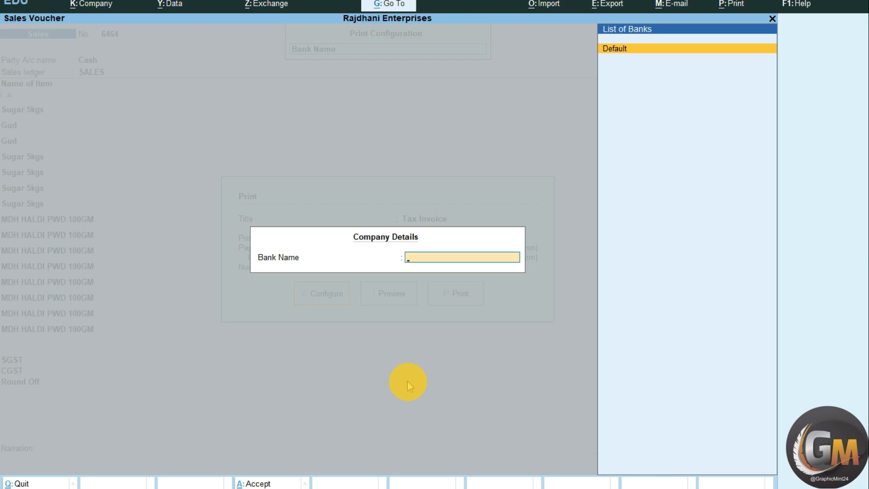
{"action": "key", "text": "alt+g"}
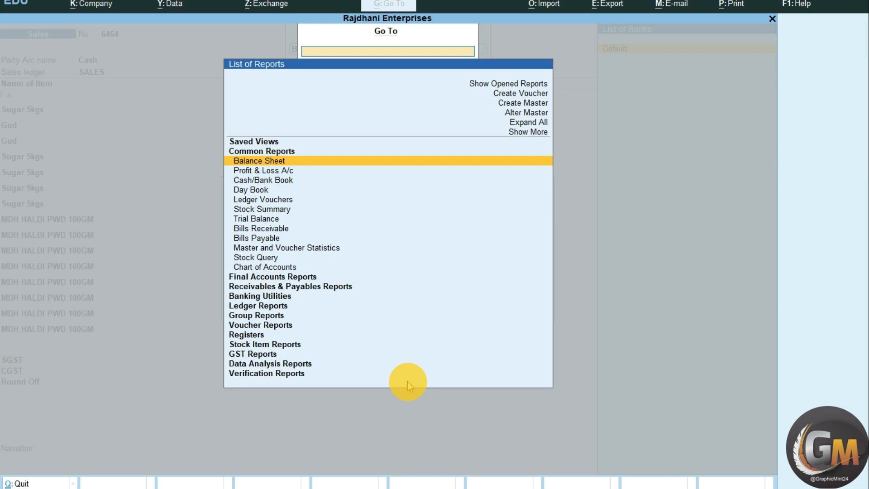
{"action": "key", "text": "Up"}
{"action": "key", "text": "Up"}
{"action": "key", "text": "Up"}
{"action": "key", "text": "Return"}
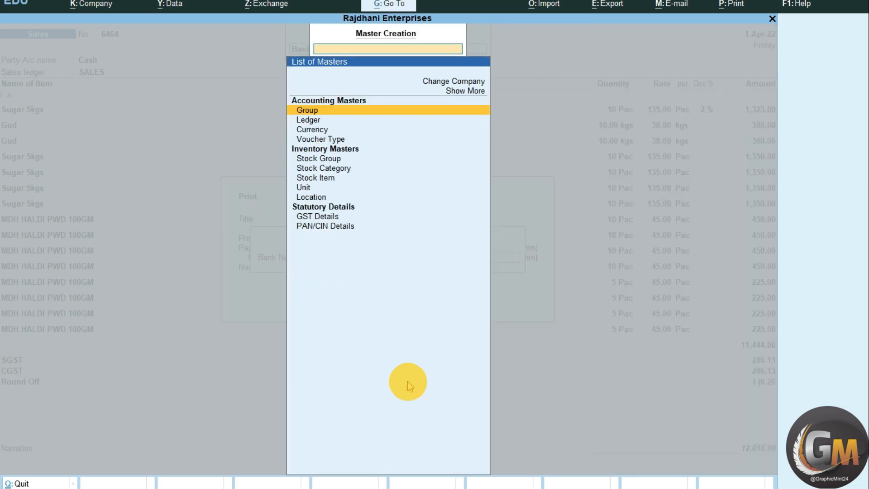
{"action": "key", "text": "Down"}
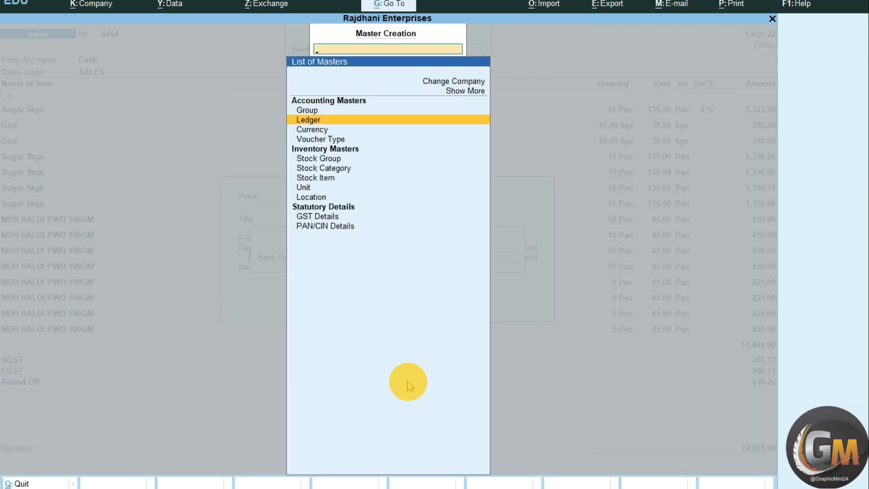
{"action": "key", "text": "Return"}
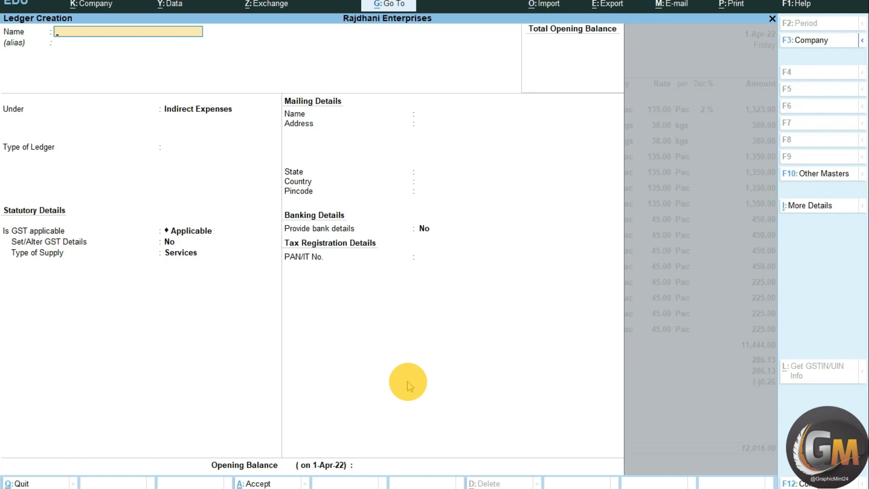
- Name the new ledger SBI BANK A/C and place it under the Bank Accounts group
{"action": "type", "text": "SBI BN"}
{"action": "key", "text": "BackSpace"}
{"action": "type", "text": "ANK A/C"}
{"action": "key", "text": "Return"}
{"action": "key", "text": "Return"}
{"action": "key", "text": "Return"}
{"action": "key", "text": "BackSpace"}
{"action": "type", "text": "BA"}
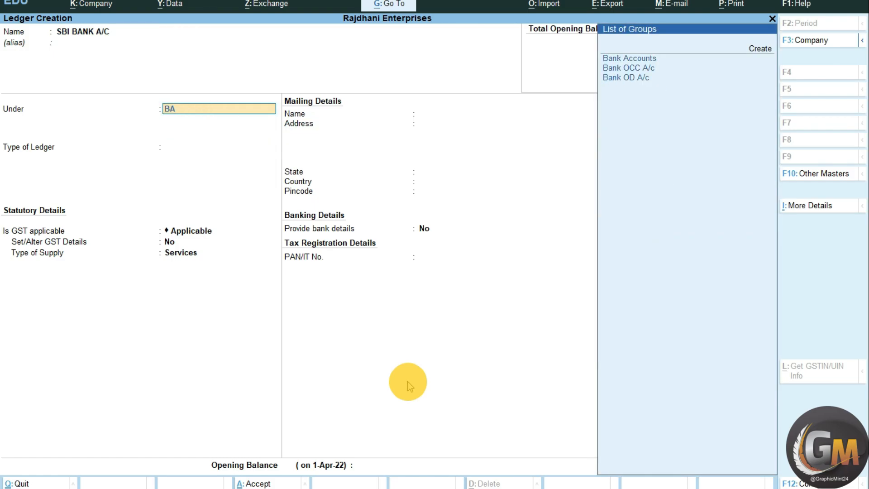
{"action": "key", "text": "Return"}
- Enter the bank account number, IFS code SBIN0007774, SWIFT code SBBINNB and branch SURATGARH, leaving the bank name as Not Applicable
{"action": "key", "text": "Return"}
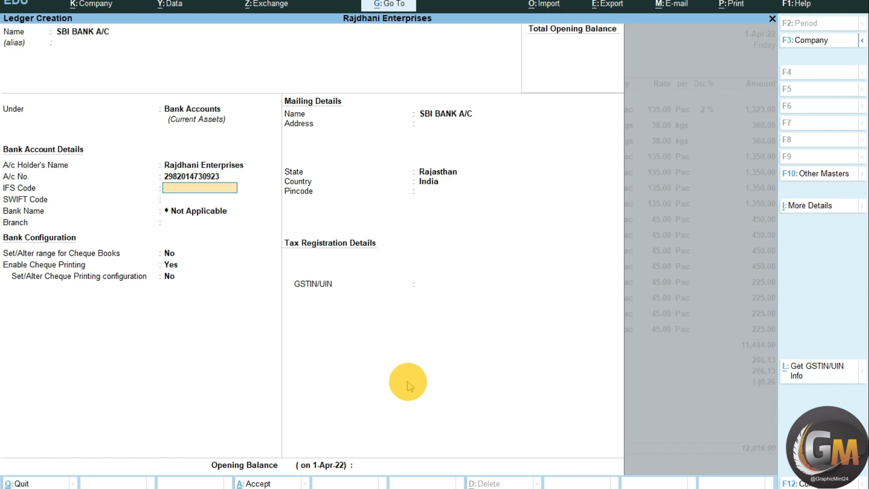
{"action": "type", "text": "SBIN0007774"}
{"action": "key", "text": "Return"}
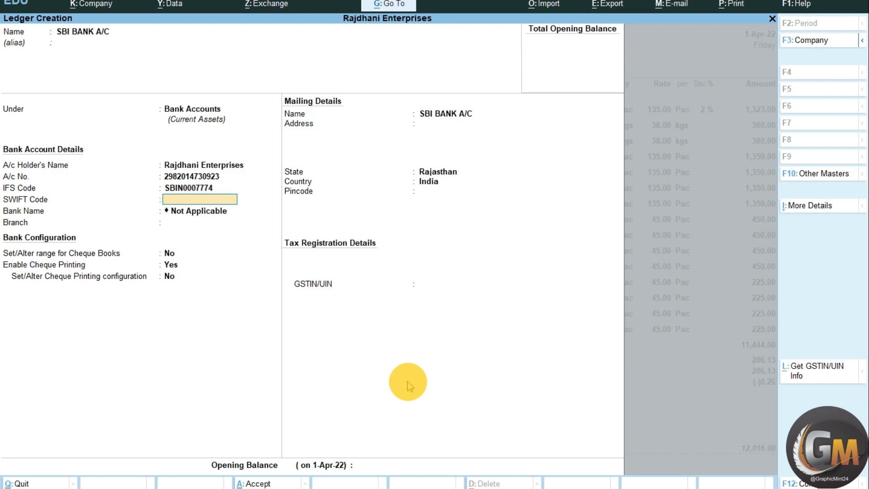
{"action": "type", "text": "SBBINNB"}
{"action": "key", "text": "Return"}
{"action": "key", "text": "Return"}
{"action": "type", "text": "SURATGARH"}
- Keep the default cheque settings, save the bank ledger, and return to the invoice's print configuration
{"action": "key", "text": "Return"}
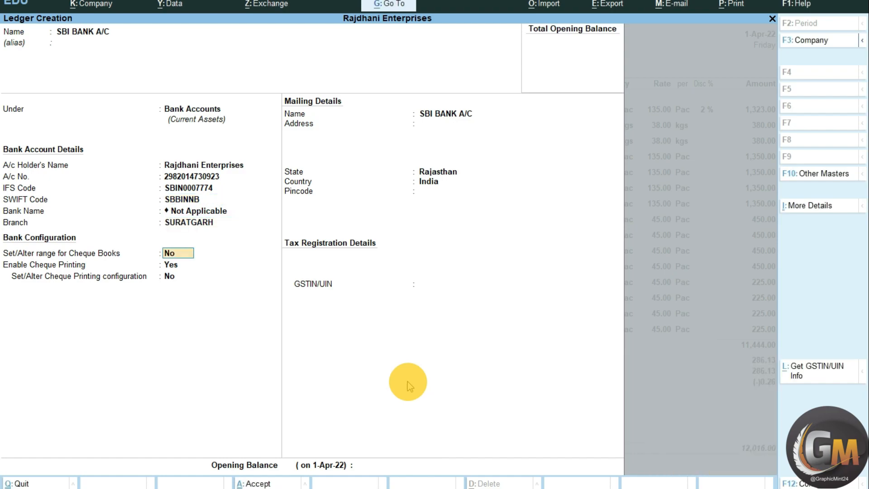
{"action": "key", "text": "Return"}
{"action": "key", "text": "Return"}
{"action": "key", "text": "Return"}
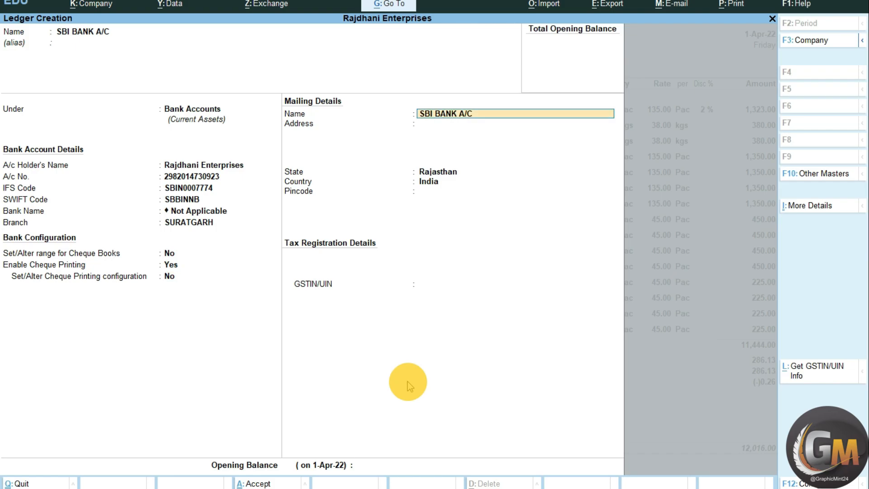
{"action": "key", "text": "ctrl+a"}
{"action": "key", "text": "Escape"}
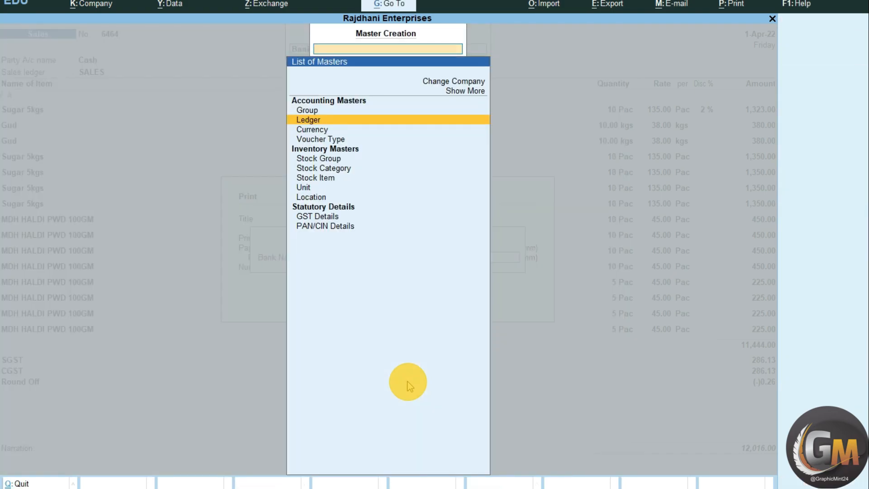
{"action": "key", "text": "Escape"}
{"action": "key", "text": "Escape"}
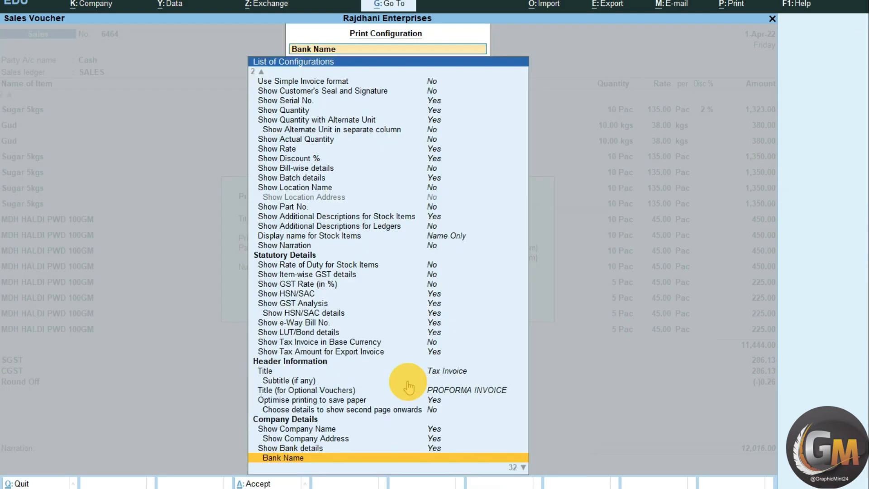
- Set the Bank Name for the printed invoice to SBI BANK A/C
{"action": "key", "text": "Return"}
{"action": "key", "text": "Down"}
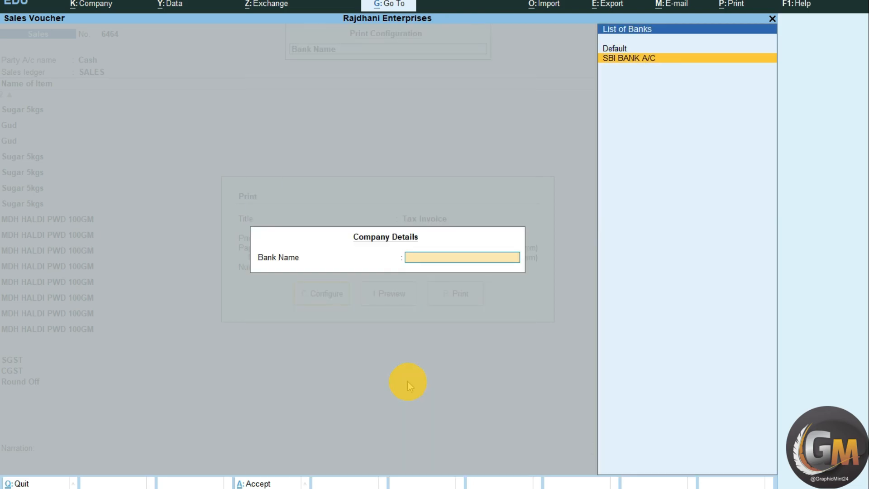
{"action": "key", "text": "Return"}
- Set Show A/c Holder's Name and Show SWIFT Code to Yes, and leave the print configuration
{"action": "key", "text": "Down"}
{"action": "key", "text": "Down"}
{"action": "key", "text": "Down"}
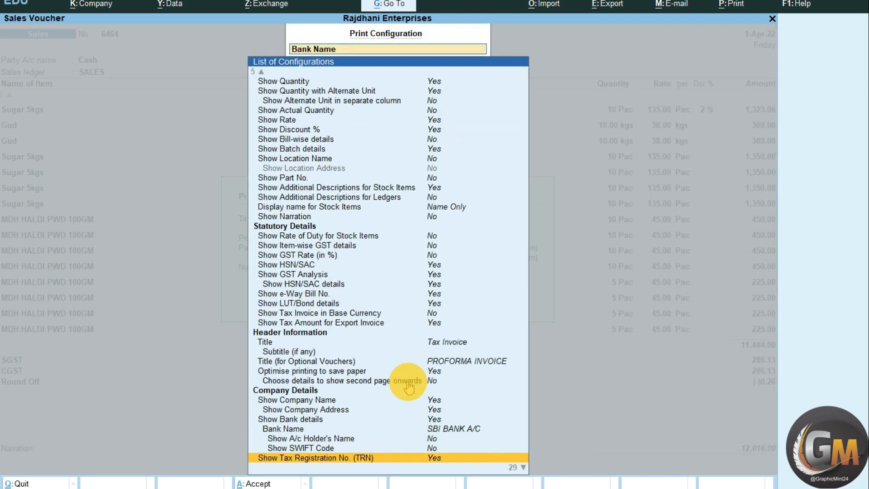
{"action": "key", "text": "Up"}
{"action": "key", "text": "Up"}
{"action": "key", "text": "Down"}
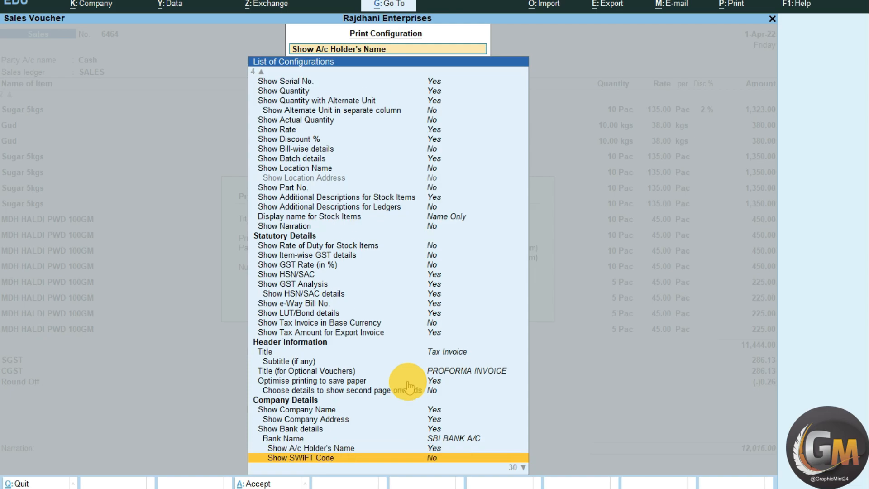
{"action": "key", "text": "Down"}
{"action": "key", "text": "Up"}
{"action": "key", "text": "Down"}
{"action": "key", "text": "Down"}
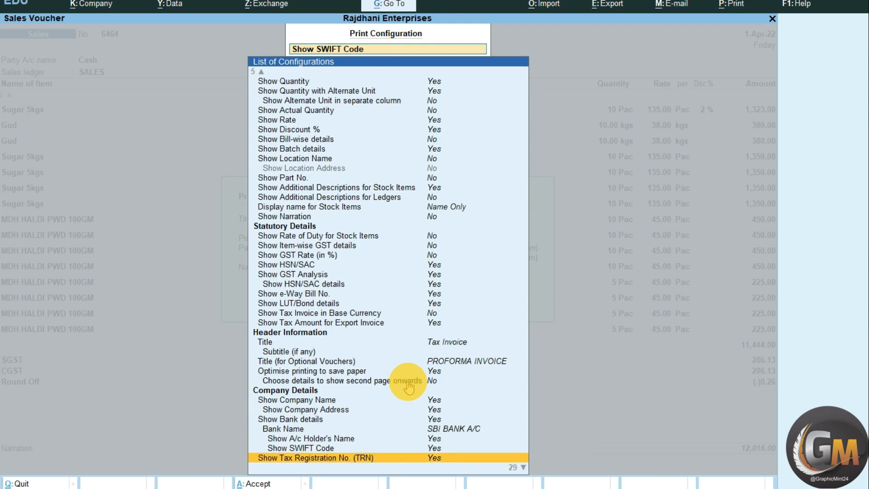
{"action": "key", "text": "Up"}
{"action": "key", "text": "Up"}
{"action": "key", "text": "Down"}
{"action": "key", "text": "Escape"}
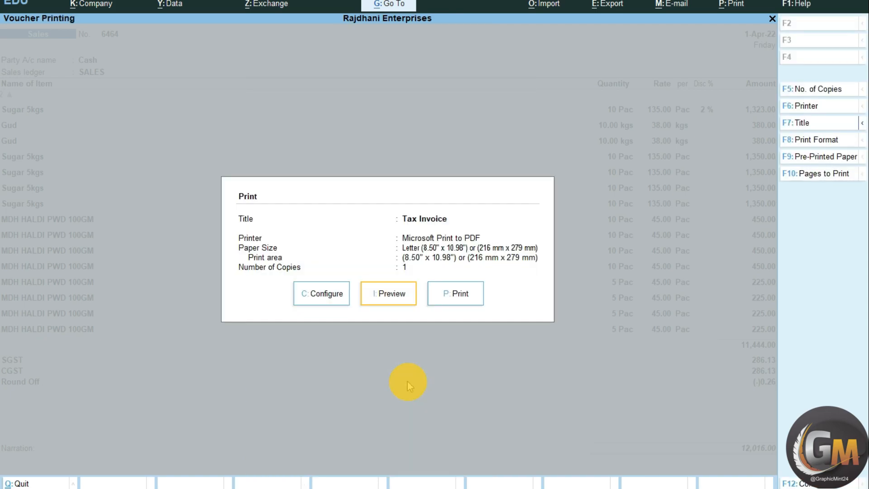
- Preview the Tax Invoice and examine the company's bank details near its foot
{"action": "key", "text": "i"}
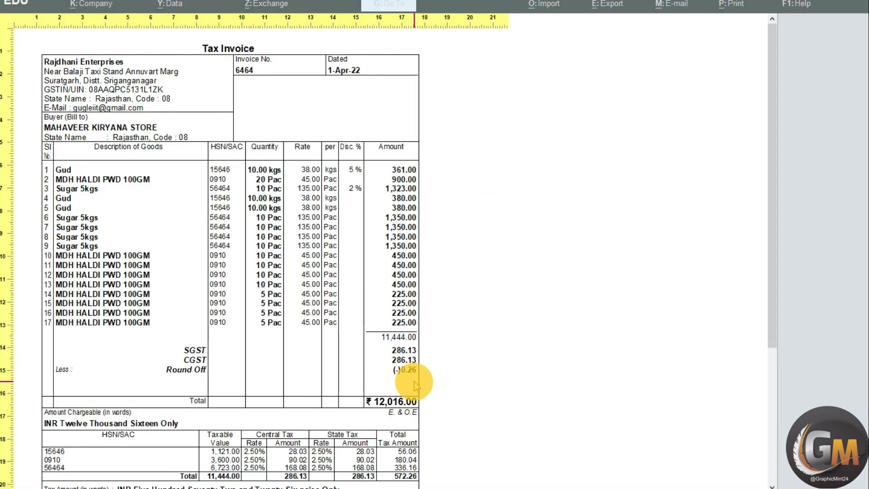
{"action": "scroll", "coordinate": [414, 381], "scroll_direction": "down", "scroll_amount": 5}
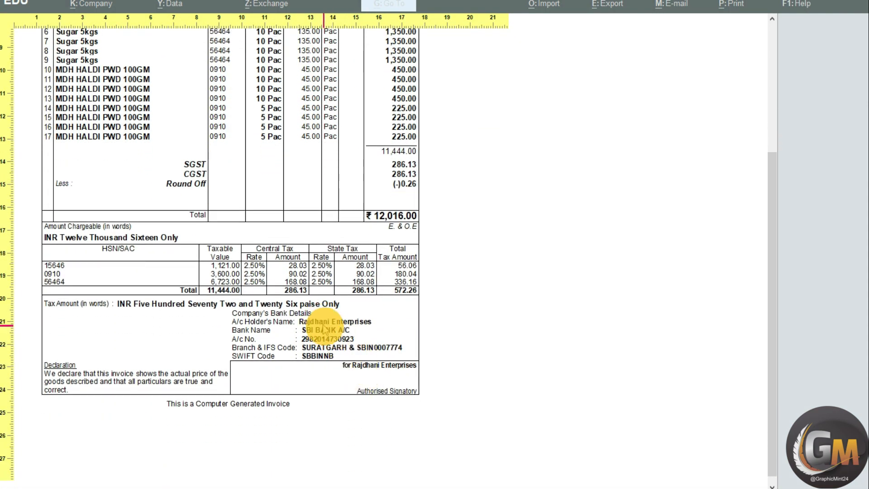
{"action": "left_click", "coordinate": [345, 349]}
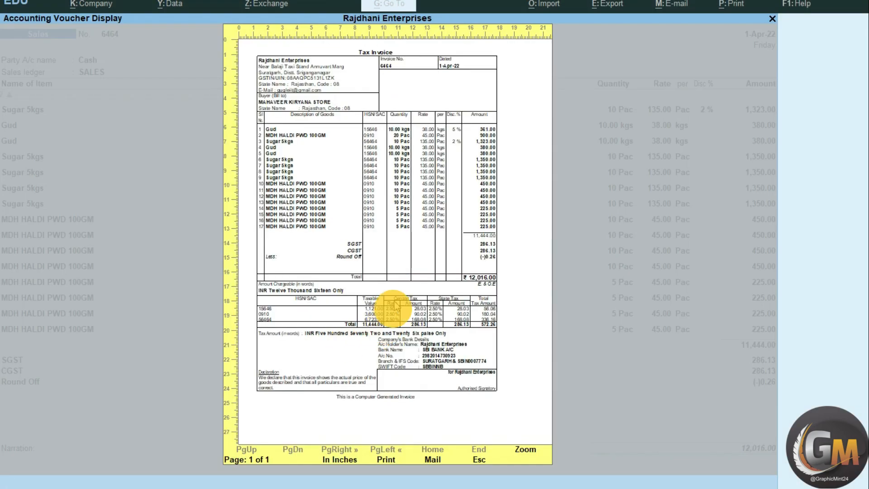
{"action": "left_click", "coordinate": [395, 268]}
- Look over the expanded list of print configuration options, including Show Customer's Seal and Signature, and close it
{"action": "left_click", "coordinate": [318, 104]}
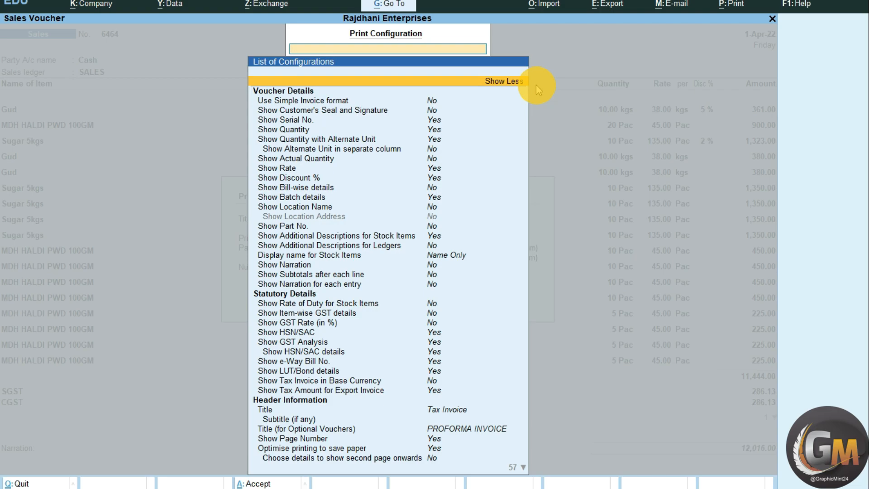
{"action": "key", "text": "Down"}
{"action": "key", "text": "Down"}
{"action": "key", "text": "Down"}
{"action": "key", "text": "Down"}
{"action": "key", "text": "Down"}
{"action": "key", "text": "Down"}
{"action": "key", "text": "Down"}
{"action": "key", "text": "Down"}
{"action": "key", "text": "Down"}
{"action": "key", "text": "Down"}
{"action": "key", "text": "Down"}
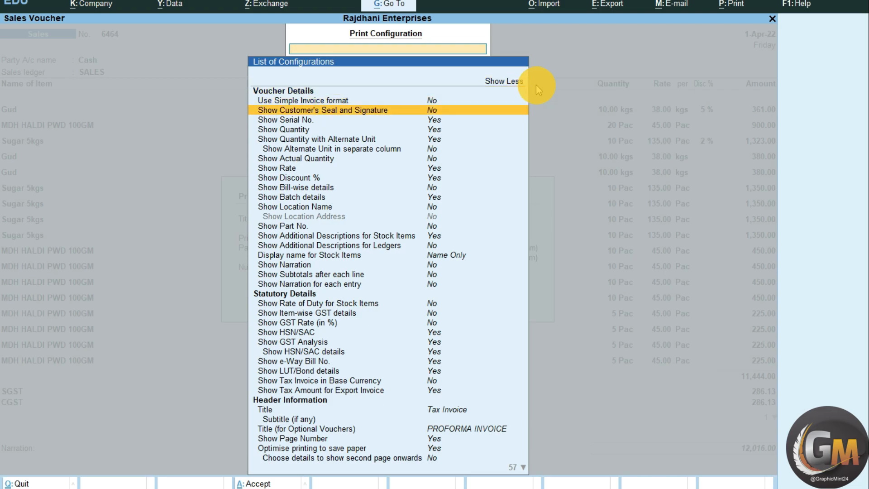
{"action": "key", "text": "Escape"}
- Preview the whole Tax Invoice once more, and return to the print dialog
{"action": "key", "text": "Right"}
{"action": "key", "text": "Return"}
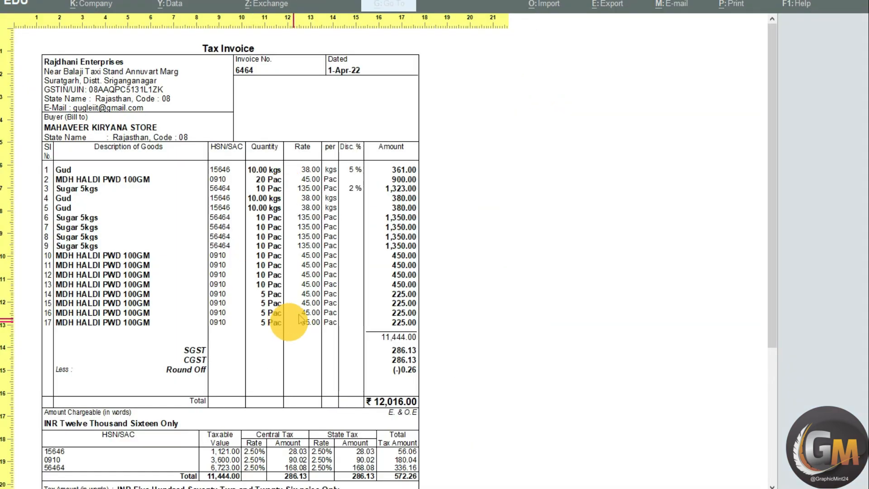
{"action": "key", "text": "Escape"}
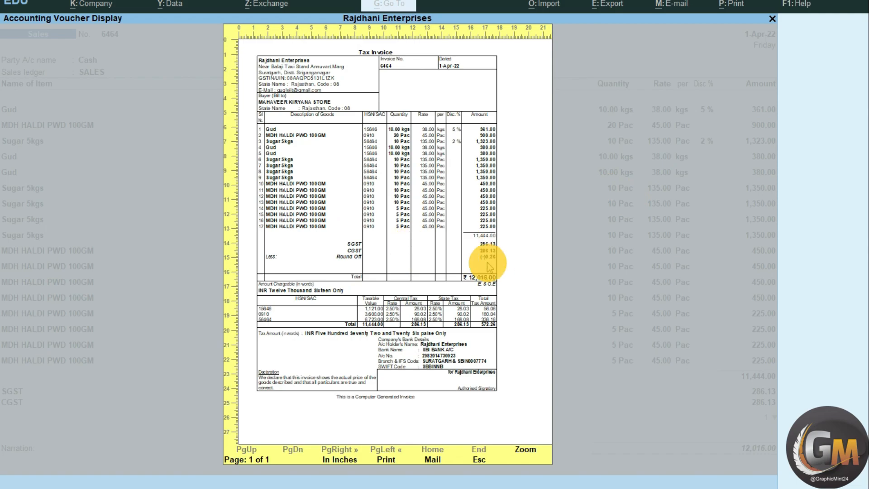
{"action": "key", "text": "Escape"}
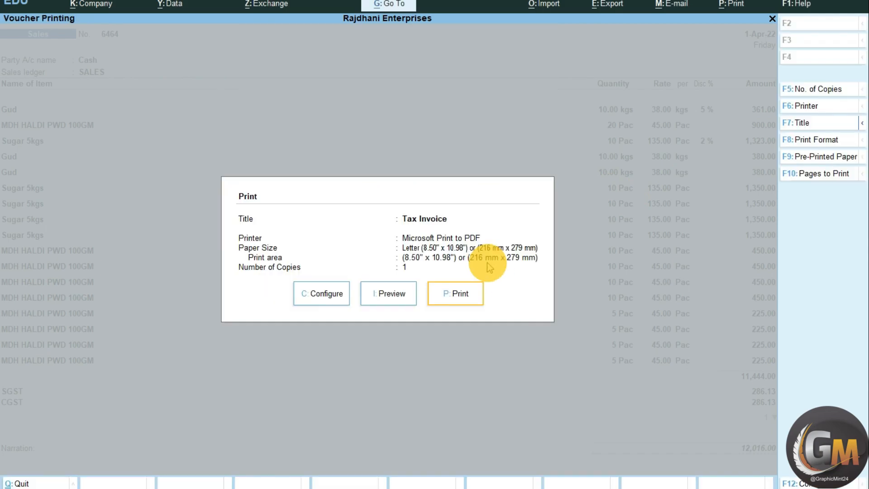
- Set Show GST Rate (in %) and Show Item-wise GST details to Yes in the invoice's print configuration
{"action": "key", "text": "Left"}
{"action": "key", "text": "Left"}
{"action": "key", "text": "Return"}
{"action": "key", "text": "Down"}
{"action": "key", "text": "Down"}
{"action": "key", "text": "Down"}
{"action": "key", "text": "Down"}
{"action": "key", "text": "Down"}
{"action": "key", "text": "Down"}
{"action": "key", "text": "Down"}
{"action": "key", "text": "Down"}
{"action": "key", "text": "Down"}
{"action": "key", "text": "Down"}
{"action": "key", "text": "Down"}
{"action": "key", "text": "Down"}
{"action": "key", "text": "Down"}
{"action": "key", "text": "Down"}
{"action": "key", "text": "Down"}
{"action": "key", "text": "Down"}
{"action": "key", "text": "Down"}
{"action": "key", "text": "Down"}
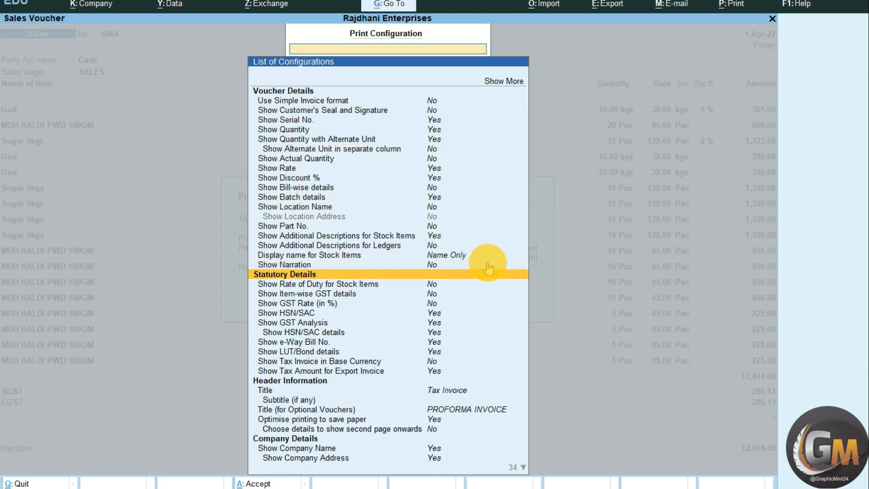
{"action": "key", "text": "Down"}
{"action": "key", "text": "Down"}
{"action": "key", "text": "Down"}
{"action": "key", "text": "Down"}
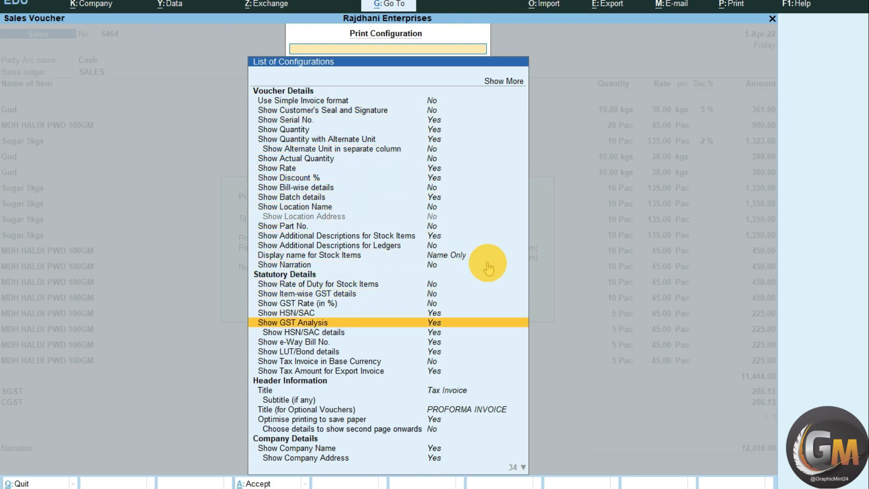
{"action": "key", "text": "Up"}
{"action": "key", "text": "Up"}
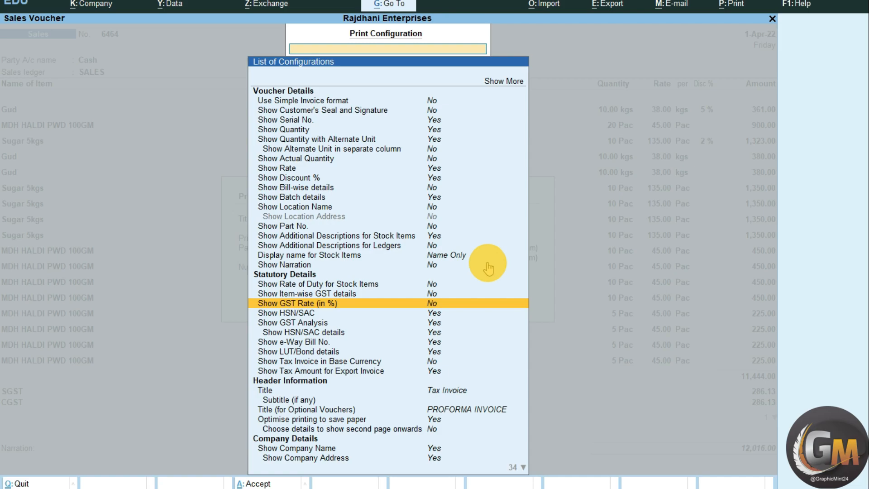
{"action": "key", "text": "Return"}
{"action": "key", "text": "Up"}
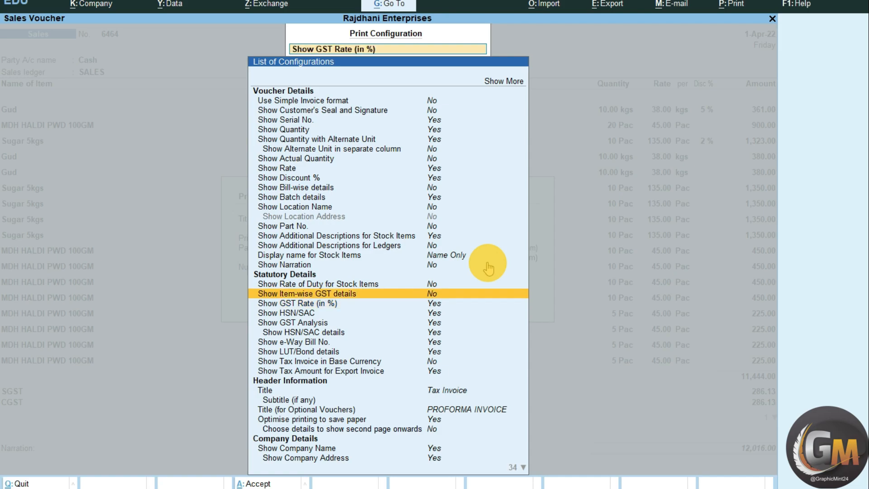
{"action": "key", "text": "Return"}
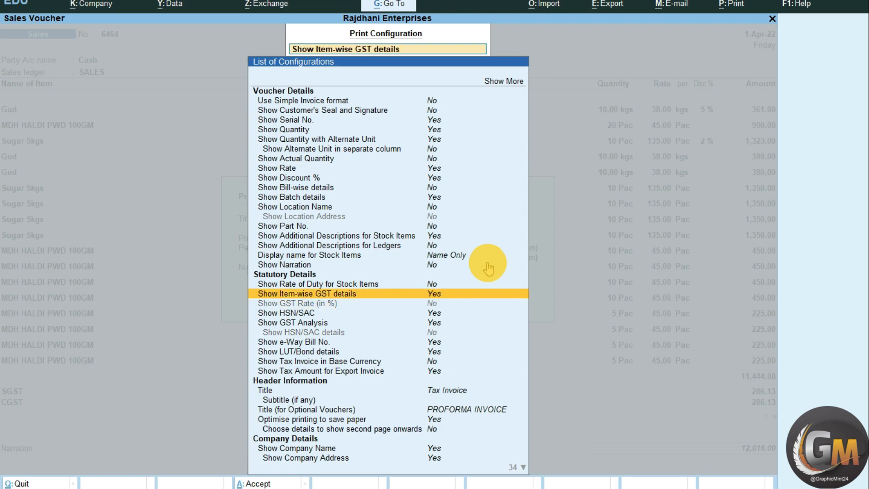
{"action": "key", "text": "Escape"}
- Preview the Tax Invoice and examine the item-wise Central Tax and State Tax columns and the tax summary, and close the preview
{"action": "key", "text": "i"}
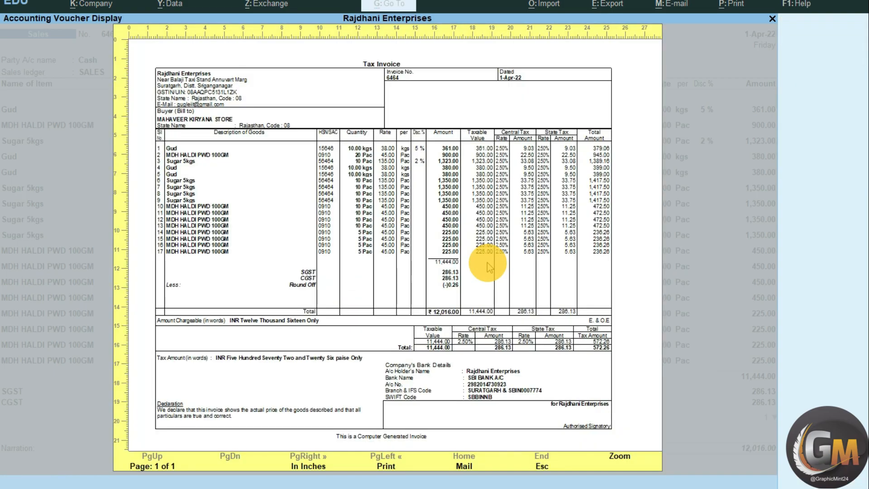
{"action": "key", "text": "alt+z"}
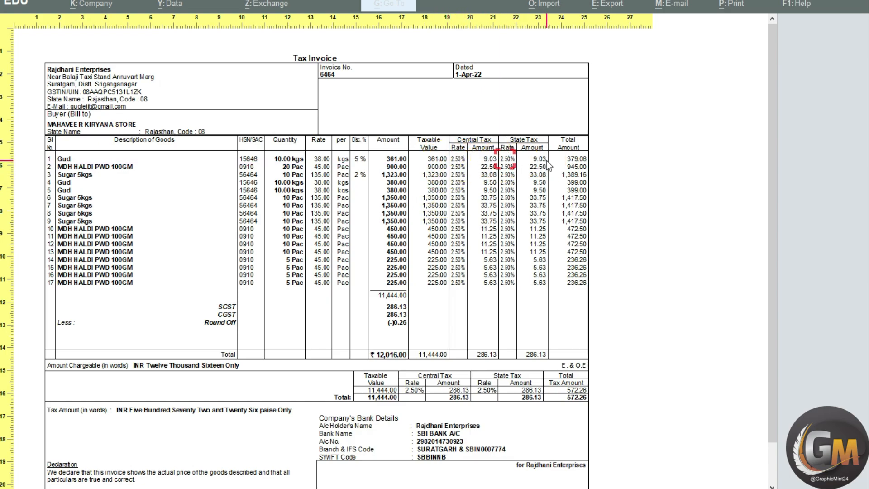
{"action": "scroll", "coordinate": [552, 328], "scroll_direction": "down", "scroll_amount": 2}
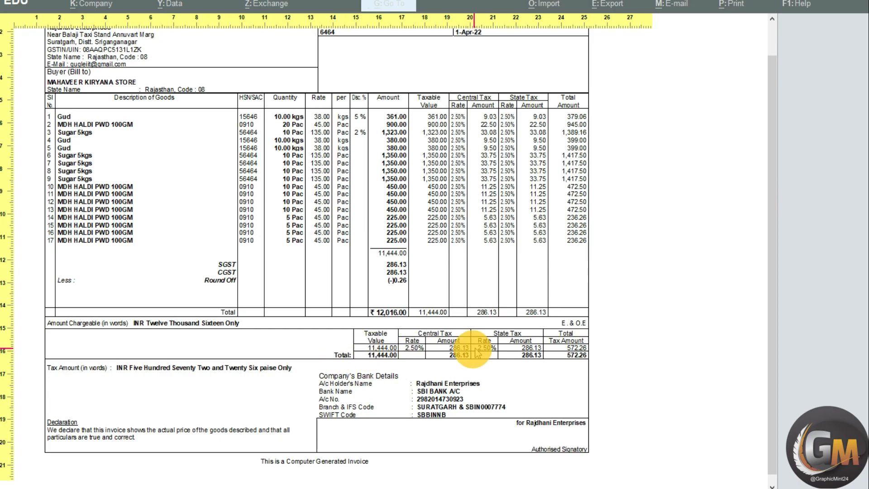
{"action": "key", "text": "Escape"}
{"action": "key", "text": "Escape"}
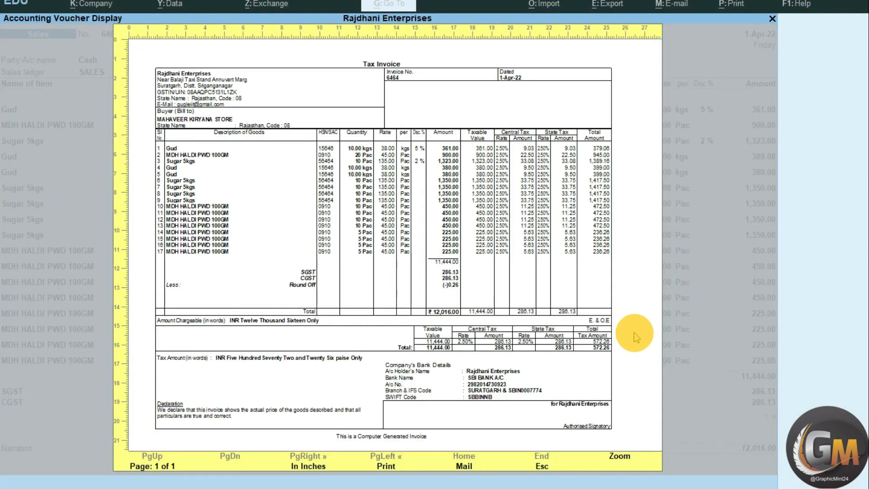
- Set Show GST Analysis to No in the invoice's print configuration
{"action": "key", "text": "Left"}
{"action": "key", "text": "Left"}
{"action": "key", "text": "Return"}
{"action": "key", "text": "Down"}
{"action": "key", "text": "Down"}
{"action": "key", "text": "Down"}
{"action": "key", "text": "Down"}
{"action": "key", "text": "Down"}
{"action": "key", "text": "Down"}
{"action": "key", "text": "Down"}
{"action": "key", "text": "Down"}
{"action": "key", "text": "Down"}
{"action": "key", "text": "Down"}
{"action": "key", "text": "Down"}
{"action": "key", "text": "Down"}
{"action": "key", "text": "Down"}
{"action": "key", "text": "Down"}
{"action": "key", "text": "Down"}
{"action": "key", "text": "Down"}
{"action": "key", "text": "Down"}
{"action": "key", "text": "Down"}
{"action": "key", "text": "Down"}
{"action": "key", "text": "Down"}
{"action": "key", "text": "Down"}
{"action": "key", "text": "Down"}
{"action": "key", "text": "Down"}
{"action": "key", "text": "Down"}
{"action": "key", "text": "Down"}
{"action": "key", "text": "Down"}
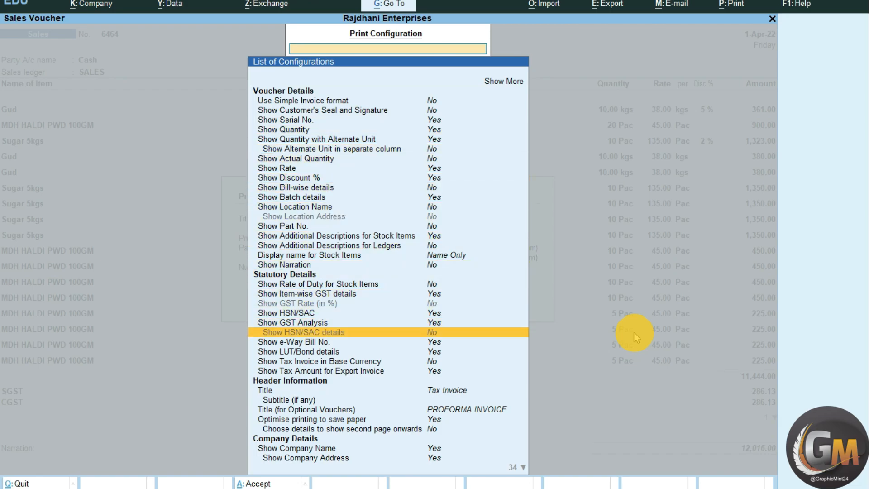
{"action": "key", "text": "Up"}
{"action": "key", "text": "Up"}
{"action": "key", "text": "Up"}
{"action": "key", "text": "Return"}
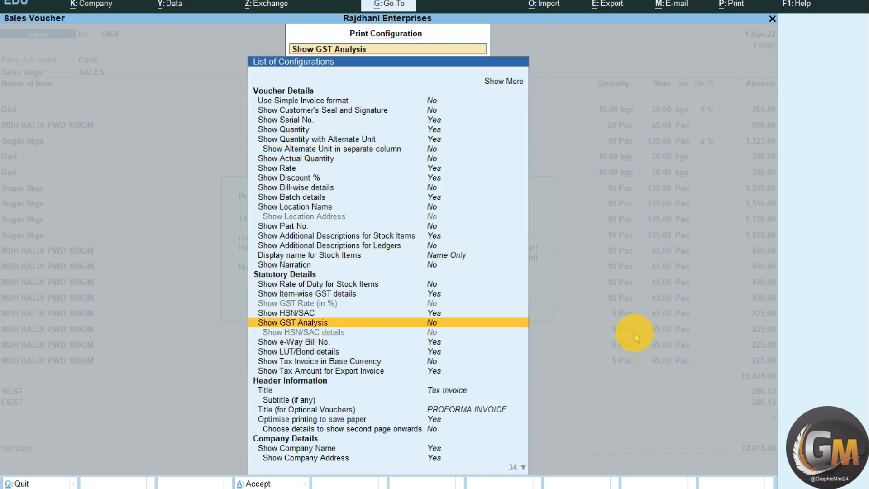
{"action": "key", "text": "Escape"}
- Preview the Tax Invoice, examine the area below the item table where the tax analysis was printed, and close it
{"action": "key", "text": "Right"}
{"action": "key", "text": "Return"}
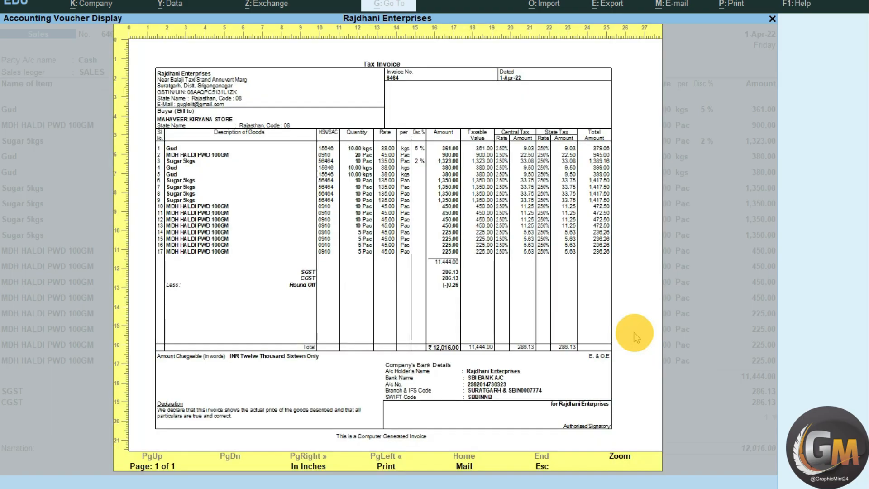
{"action": "key", "text": "z"}
{"action": "scroll", "coordinate": [634, 337], "scroll_direction": "down", "scroll_amount": 2}
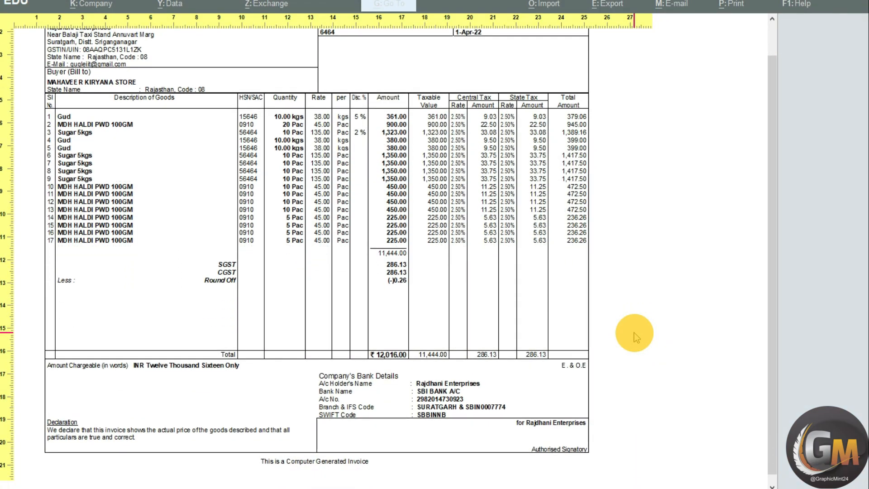
{"action": "key", "text": "z"}
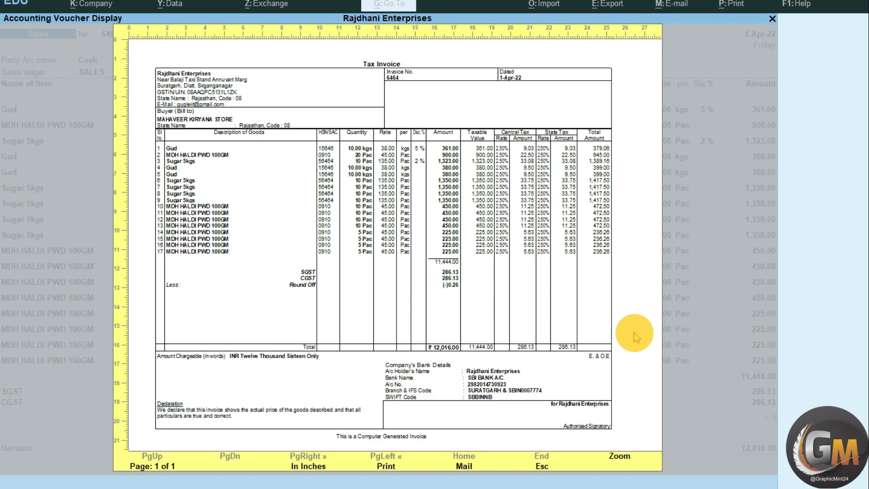
{"action": "key", "text": "Escape"}
- Set Show Item-wise GST details to No and Show GST Rate (in %) to Yes in the print configuration
{"action": "key", "text": "Left"}
{"action": "key", "text": "Left"}
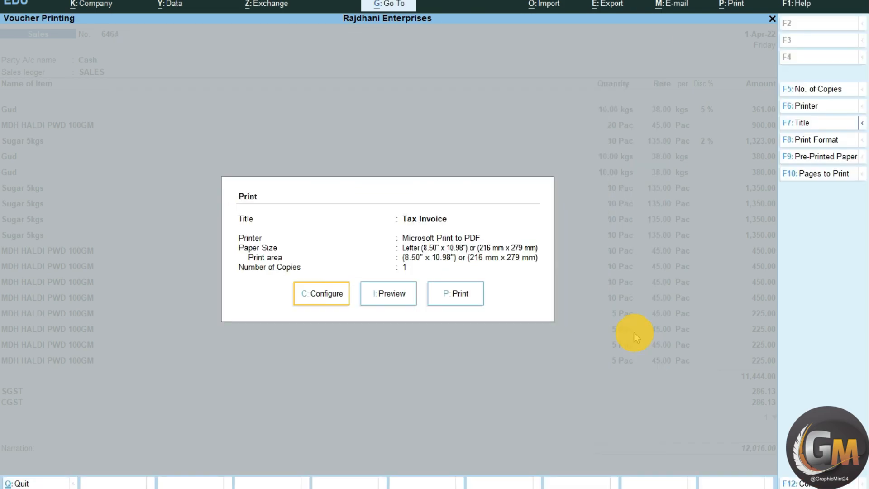
{"action": "key", "text": "Return"}
{"action": "key", "text": "Down"}
{"action": "key", "text": "Down"}
{"action": "key", "text": "Down"}
{"action": "key", "text": "Down"}
{"action": "key", "text": "Down"}
{"action": "key", "text": "Down"}
{"action": "key", "text": "Down"}
{"action": "key", "text": "Down"}
{"action": "key", "text": "Down"}
{"action": "key", "text": "Down"}
{"action": "key", "text": "Down"}
{"action": "key", "text": "Down"}
{"action": "key", "text": "Down"}
{"action": "key", "text": "Down"}
{"action": "key", "text": "Down"}
{"action": "key", "text": "Down"}
{"action": "key", "text": "Down"}
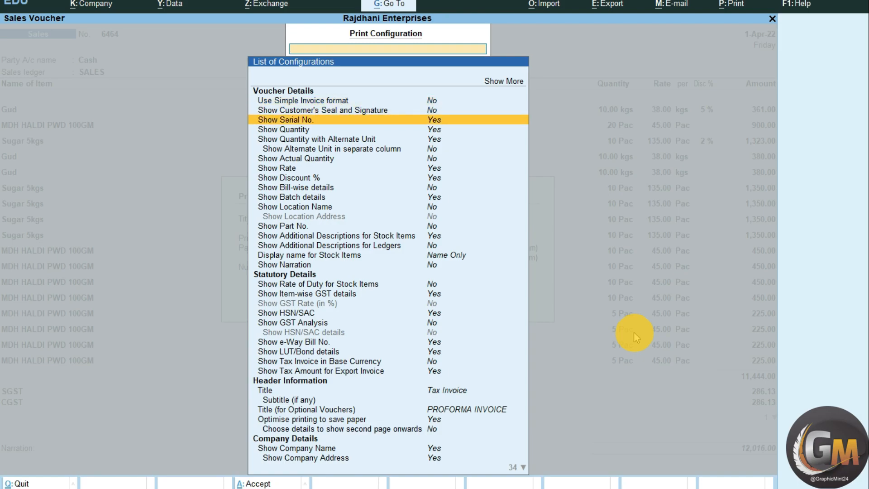
{"action": "key", "text": "Down"}
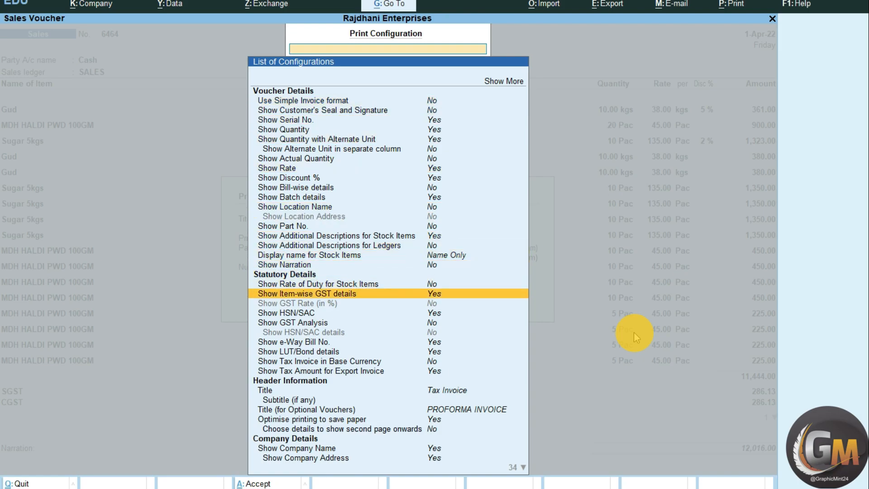
{"action": "key", "text": "Down"}
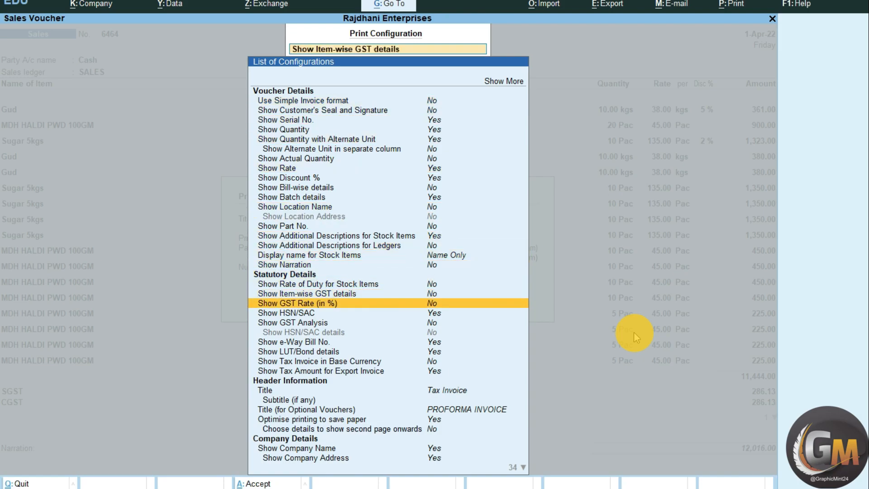
{"action": "key", "text": "Escape"}
- Preview the Tax Invoice to examine its GST Rate column, and return to the sales voucher
{"action": "key", "text": "Right"}
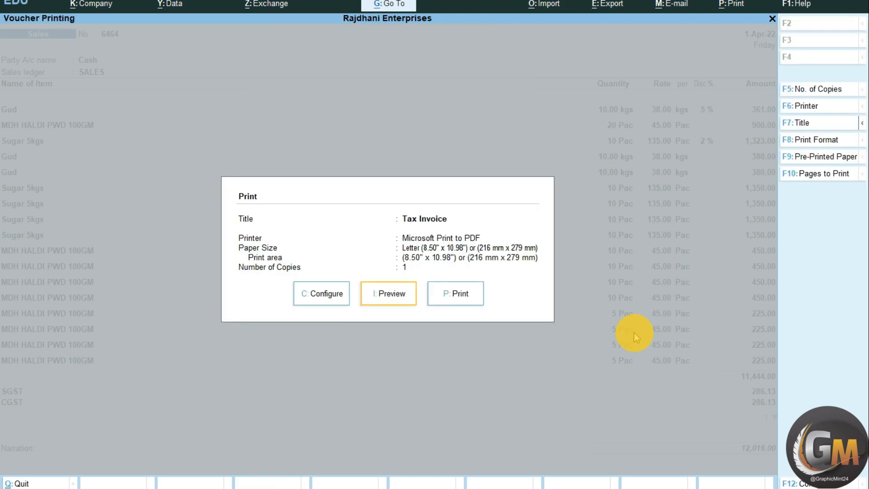
{"action": "key", "text": "Return"}
{"action": "key", "text": "alt+z"}
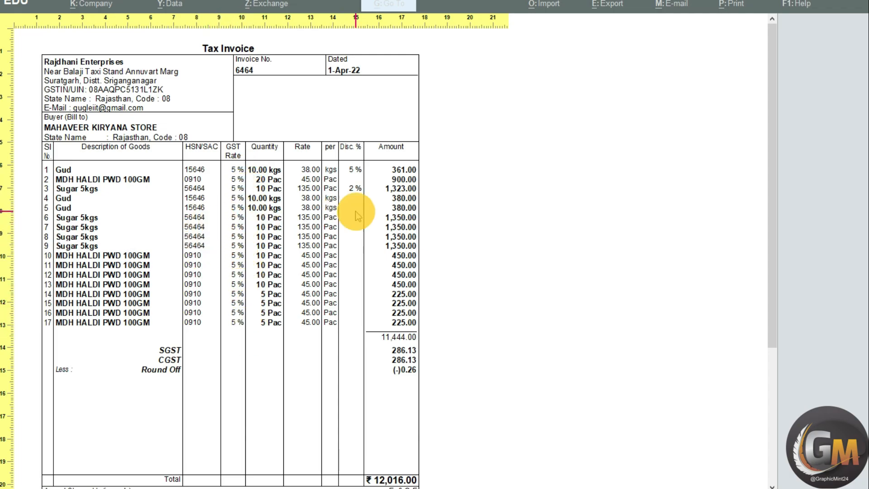
{"action": "key", "text": "alt+z"}
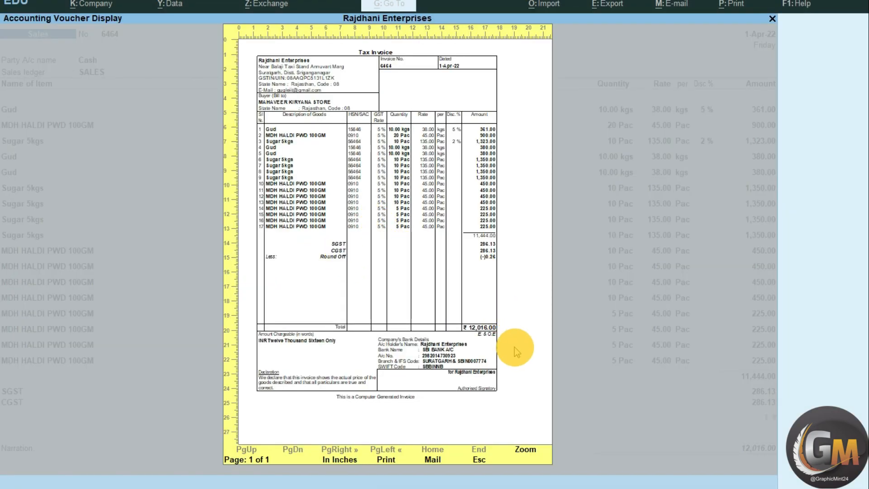
{"action": "key", "text": "Escape"}
{"action": "key", "text": "Escape"}
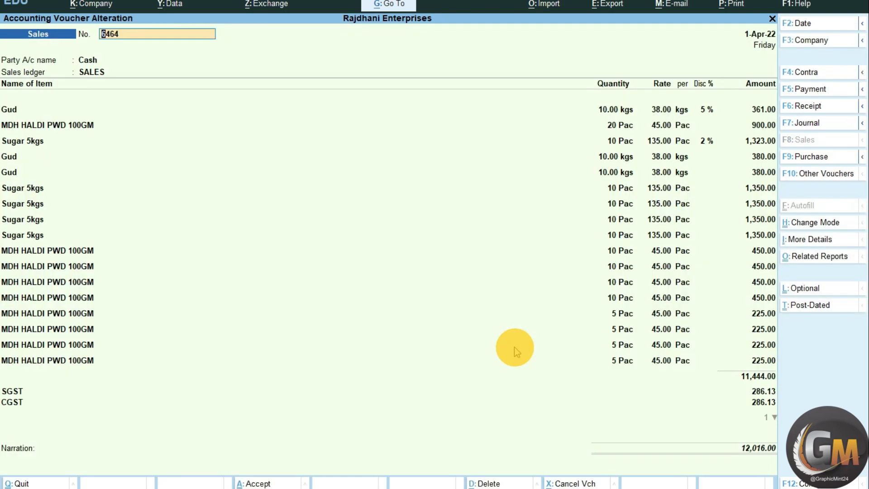
{"action": "key", "text": "Page_Up"}
{"action": "key", "text": "Page_Down"}
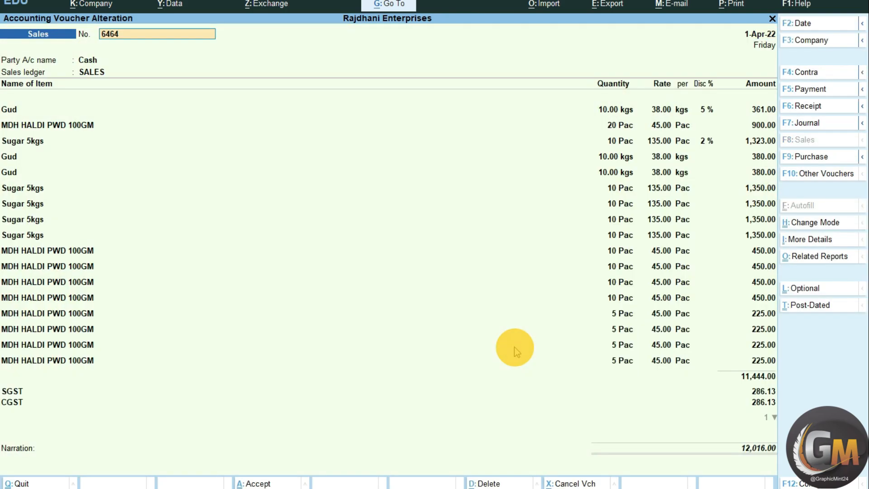